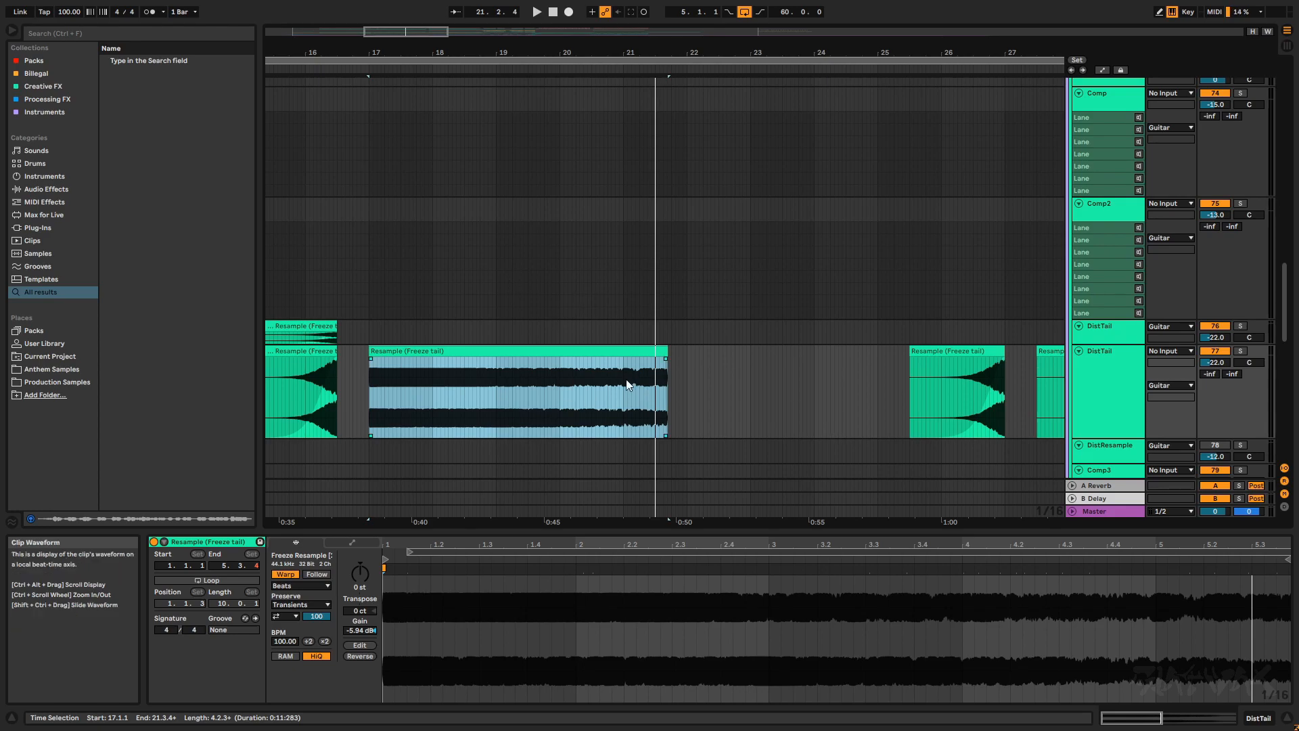
# - Examine the resampled freeze-tail clips on the DistTail track and the comped guitar takes across the arrangement
pyautogui.scroll(-5, 552, 379)
pyautogui.scroll(-2, 494, 365)
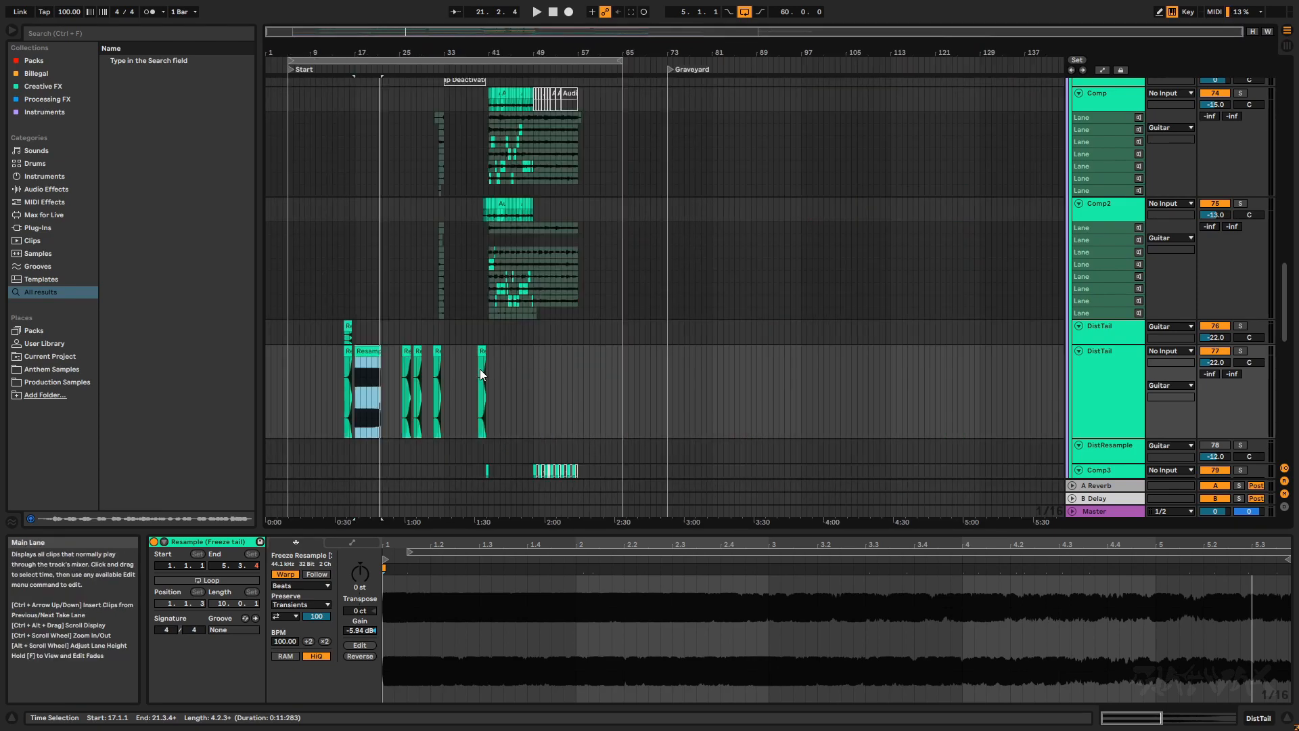
pyautogui.scroll(8, 353, 370)
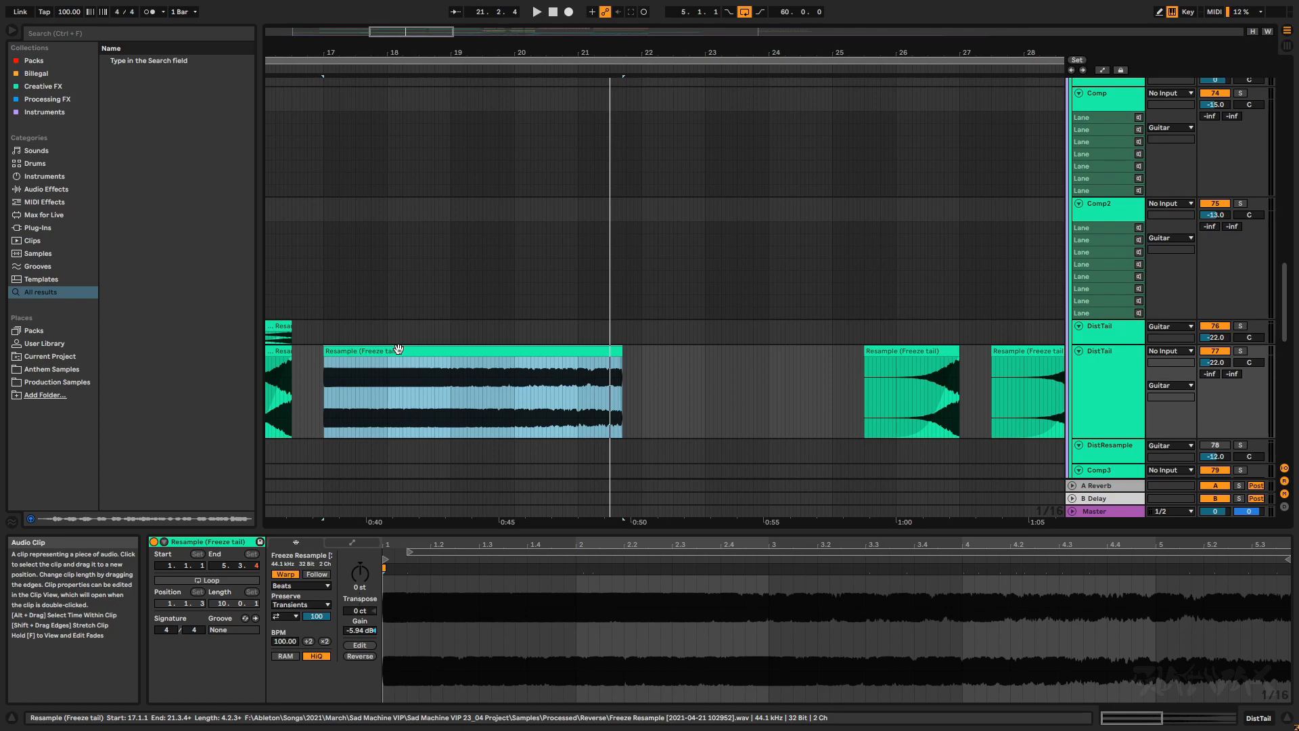
pyautogui.scroll(-3, 412, 379)
pyautogui.scroll(2, 440, 395)
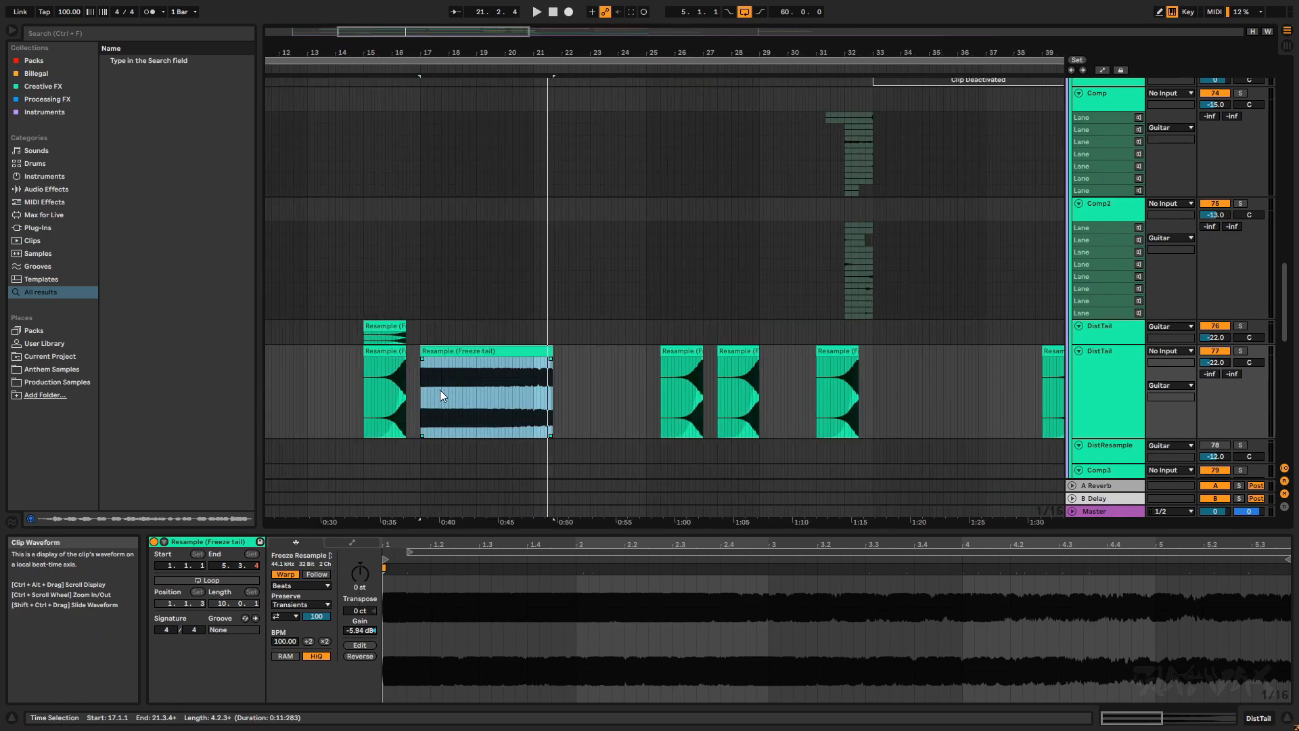
pyautogui.scroll(3, 442, 395)
pyautogui.scroll(-3, 468, 396)
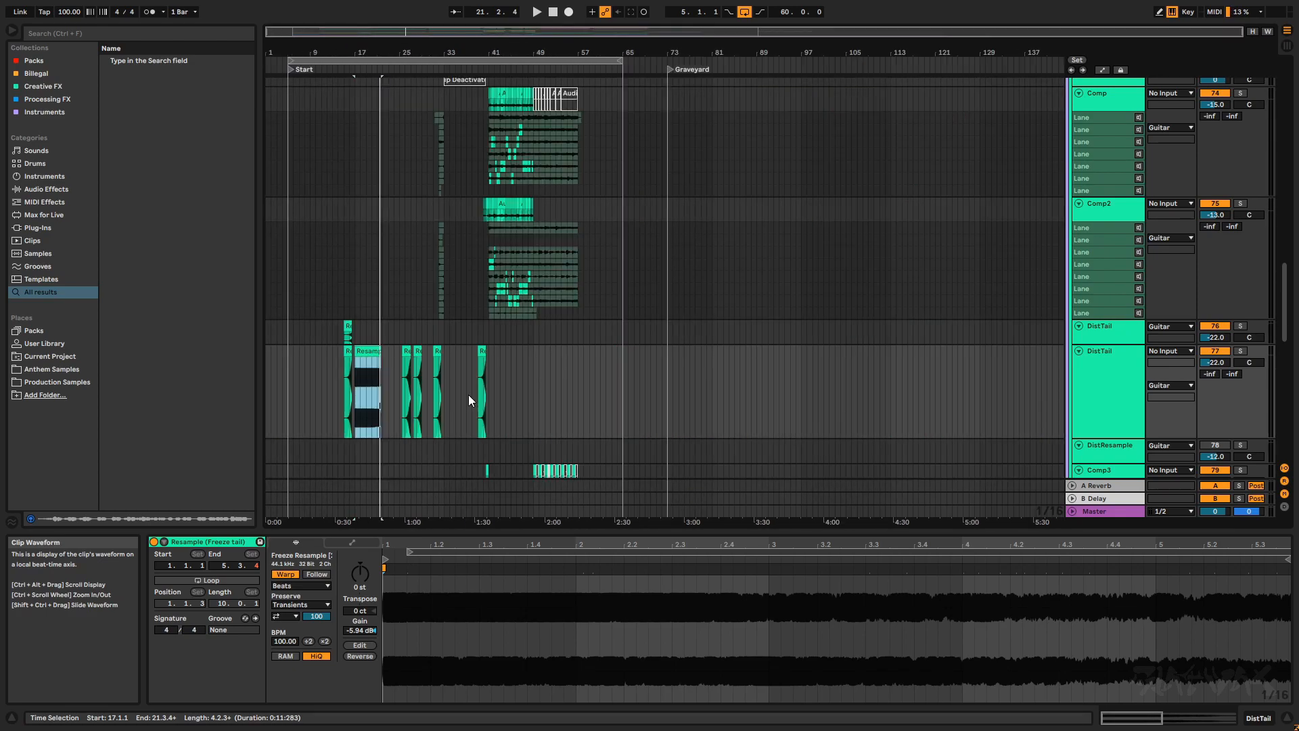
pyautogui.hscroll(8, 489, 371)
pyautogui.scroll(3, 521, 405)
pyautogui.scroll(2, 521, 405)
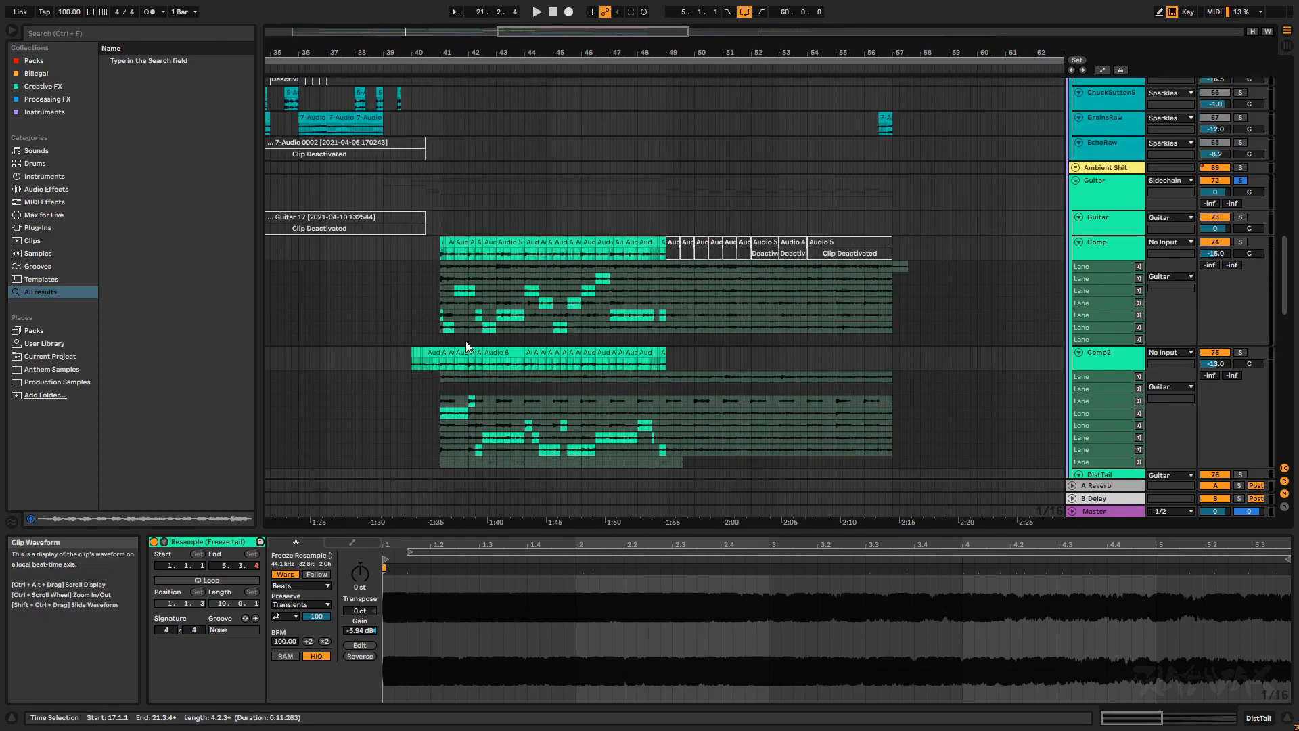
# - Play the guitar comps from 40.4.1, just before the Comp track's first clip
pyautogui.click(431, 256)
pyautogui.scroll(5, 437, 254)
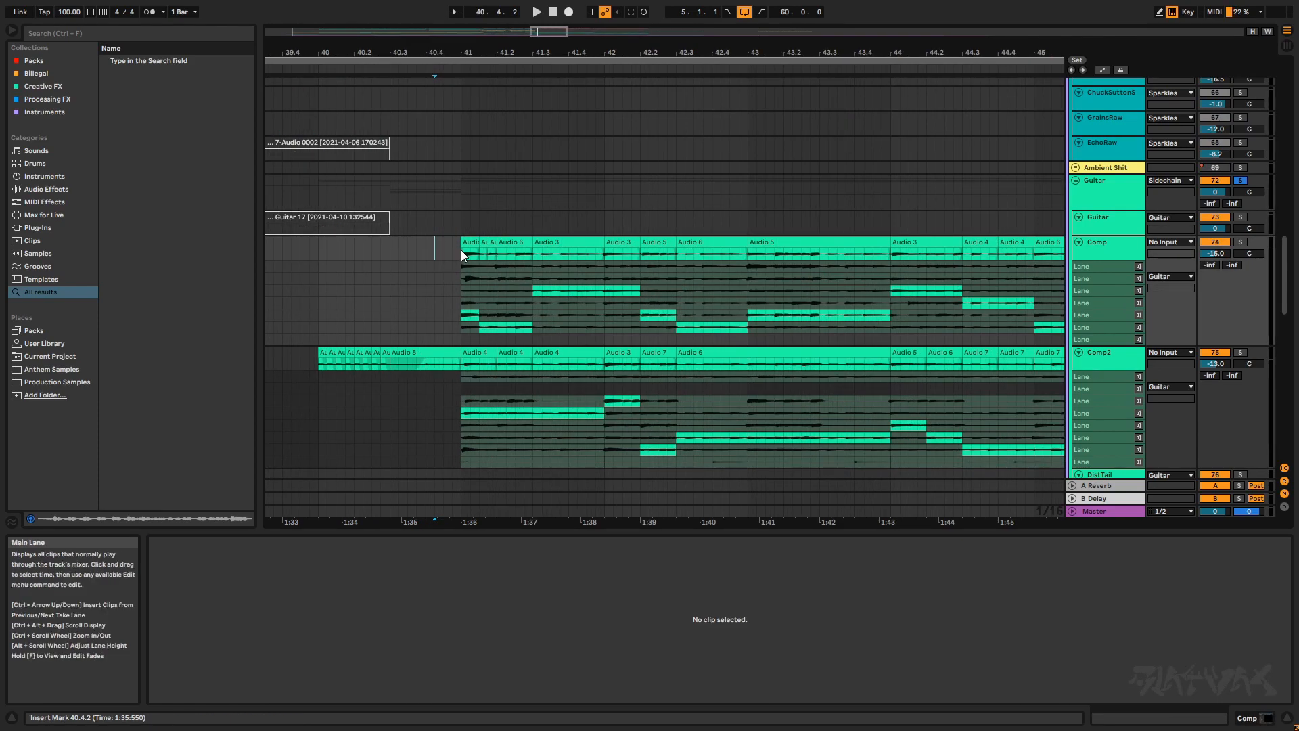
pyautogui.click(461, 250)
pyautogui.click(427, 251)
pyautogui.press('space')
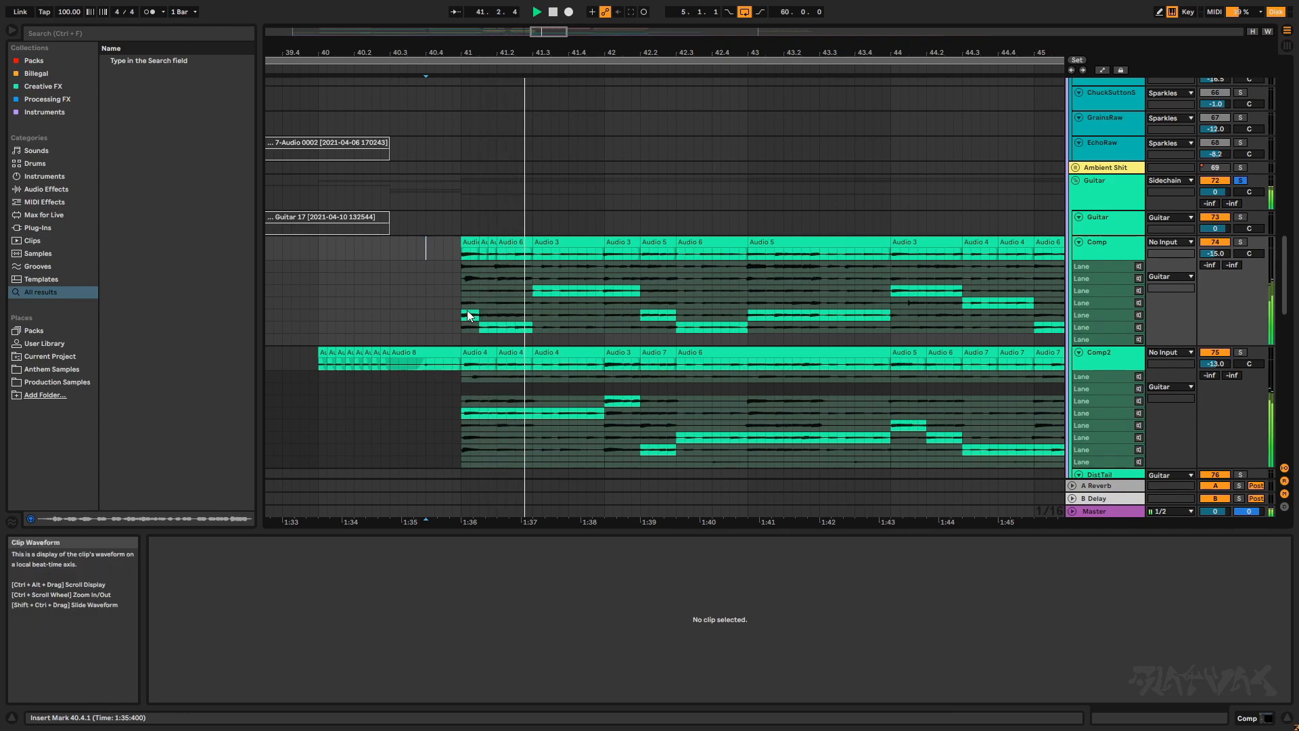
# - Look through the Guitar group's comp, tail and Kontakt tracks while the section plays, ending with playback stopped
pyautogui.scroll(-4, 431, 327)
pyautogui.scroll(-6, 675, 343)
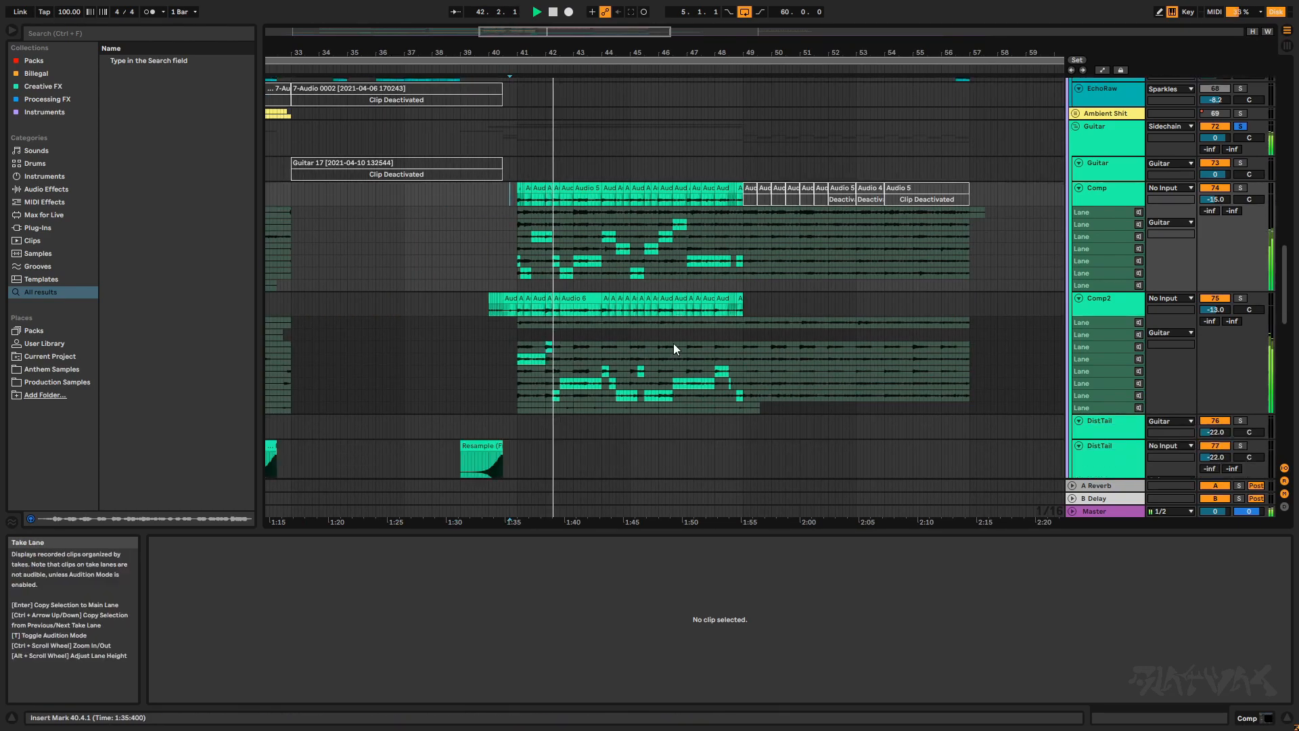
pyautogui.scroll(-3, 673, 349)
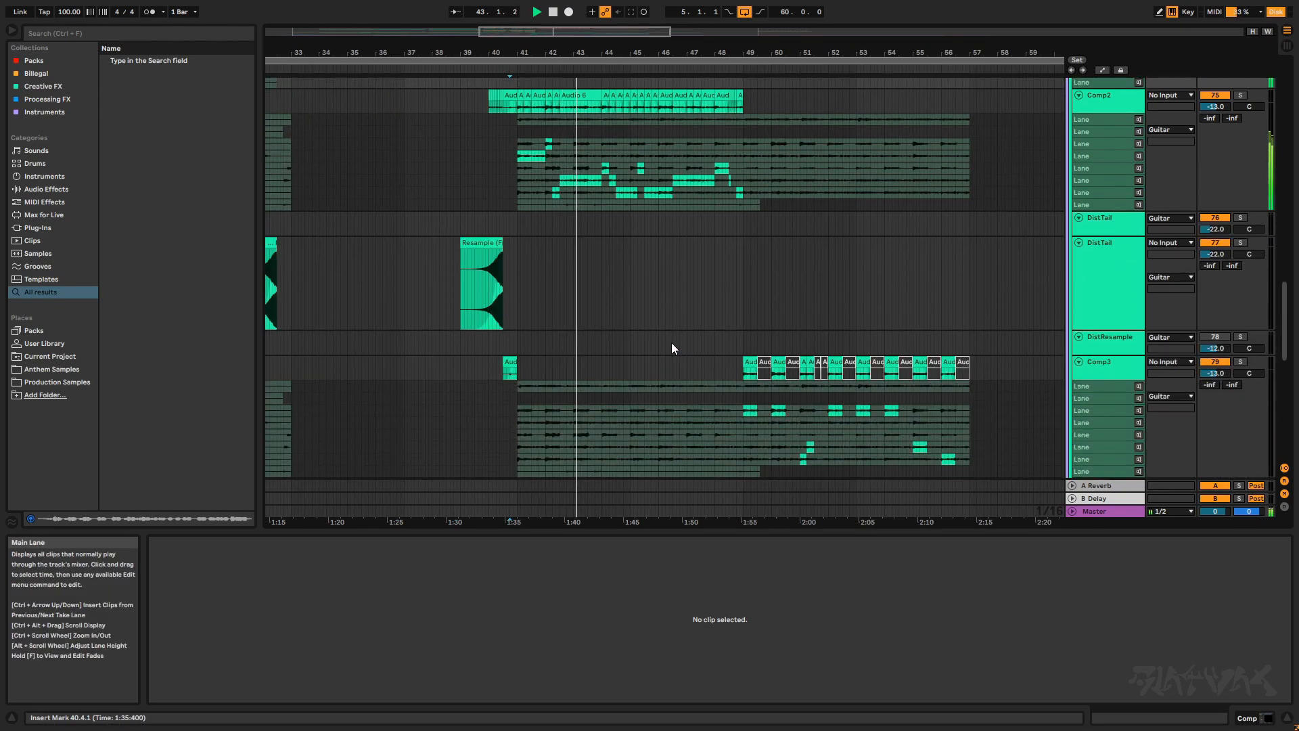
pyautogui.scroll(-5, 671, 349)
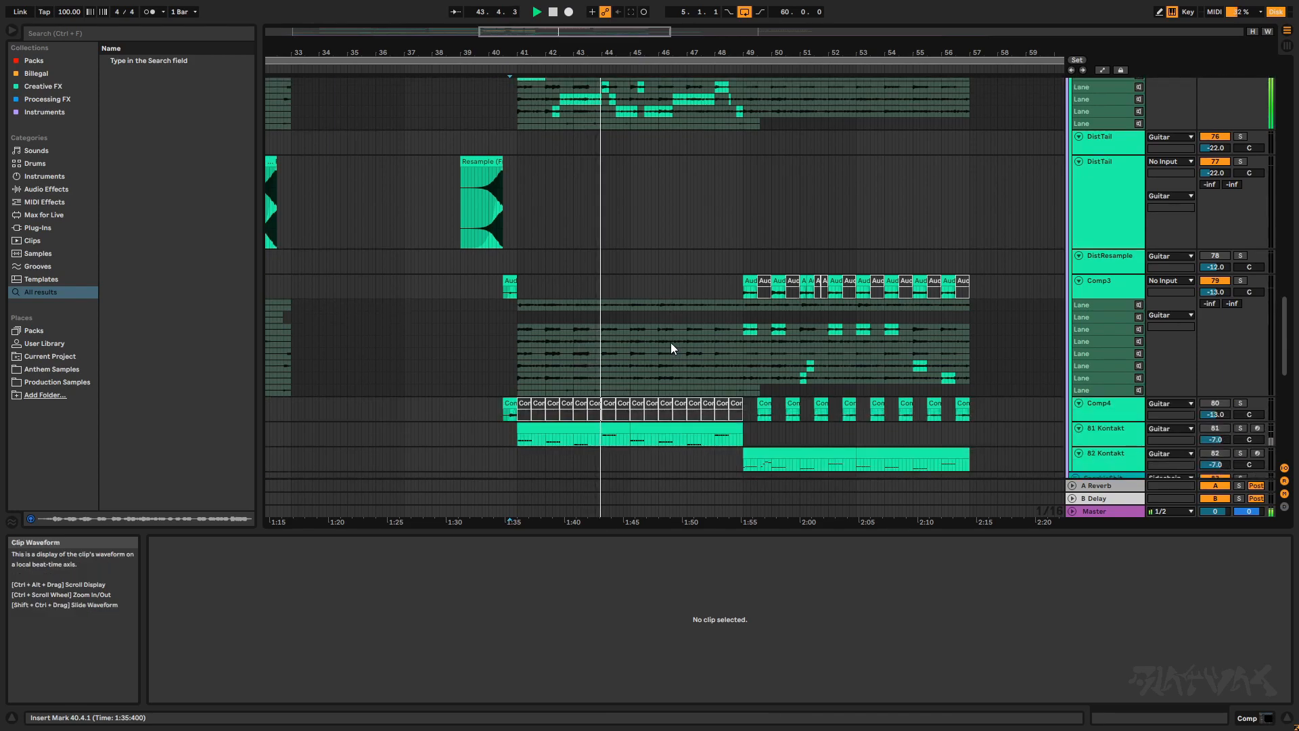
pyautogui.scroll(8, 671, 348)
pyautogui.scroll(6, 669, 342)
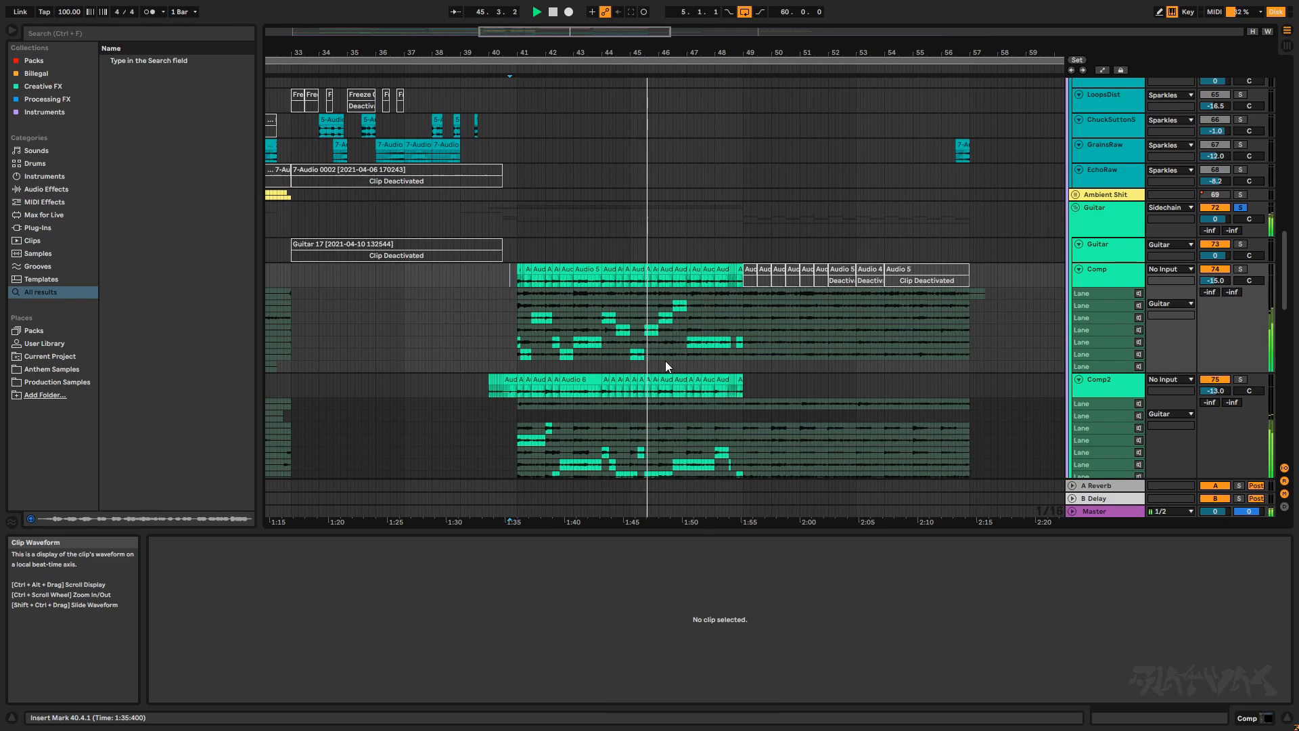
pyautogui.scroll(-4, 604, 330)
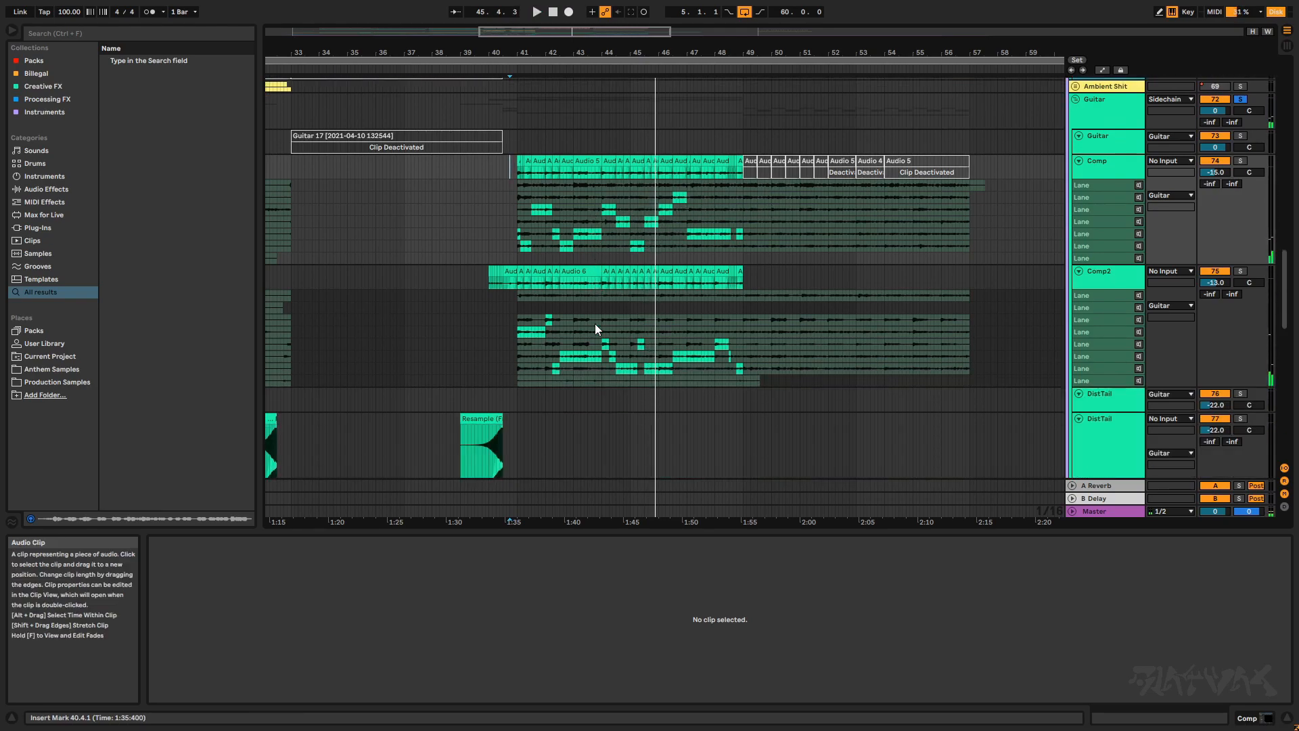
# - Solo the Comp track and play it from 41.1.1 to hear the first guitar part alone
pyautogui.click(1101, 143)
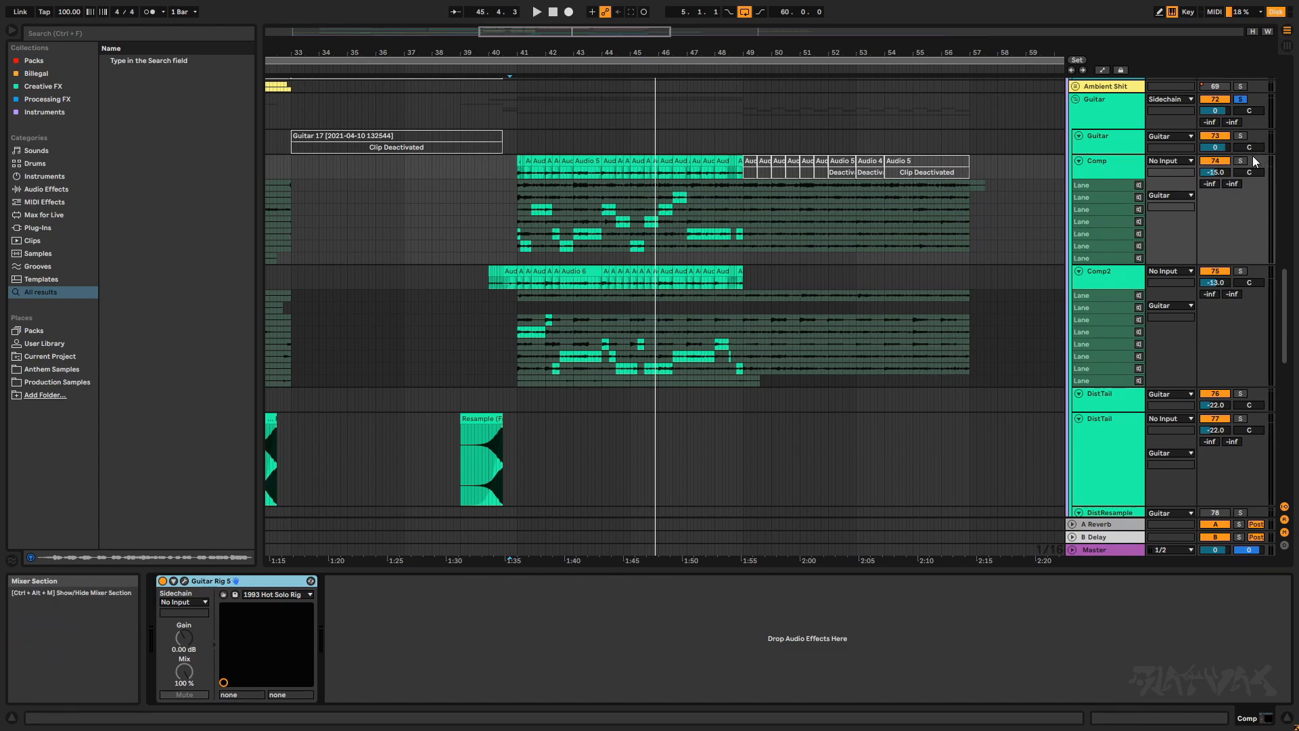
pyautogui.click(511, 165)
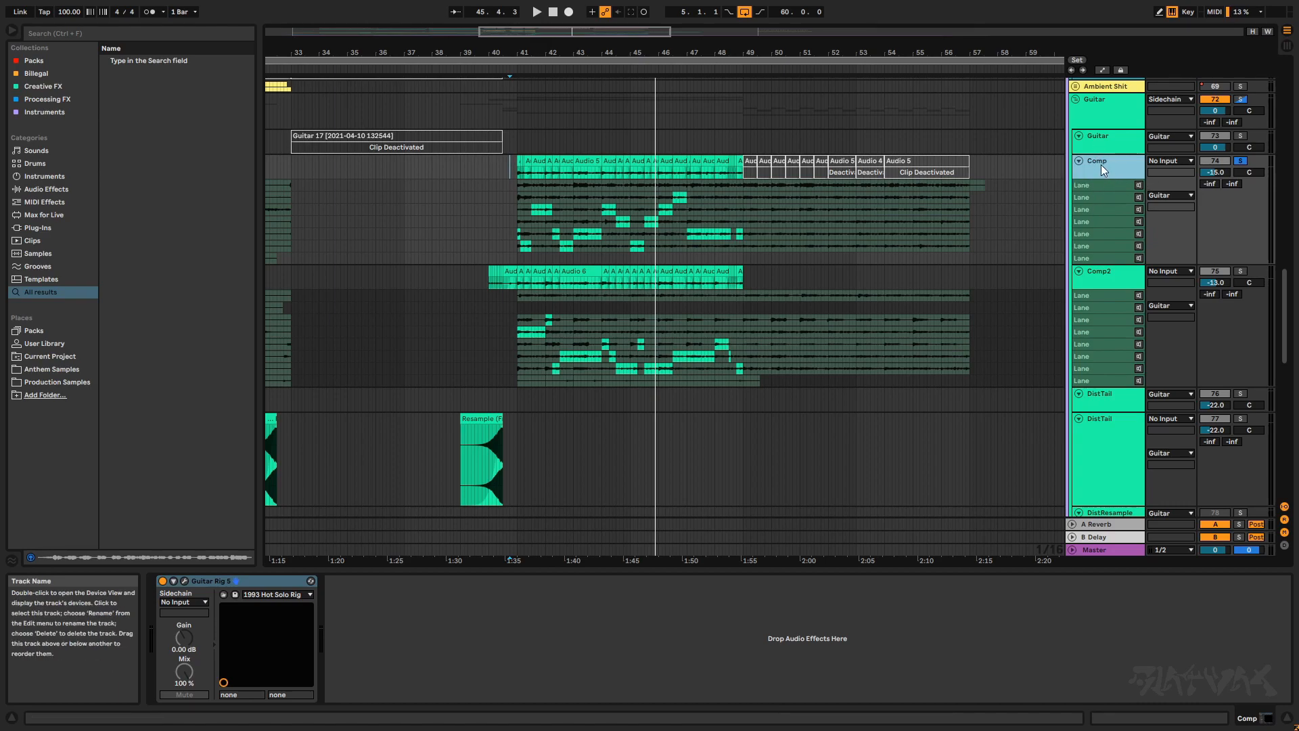
pyautogui.click(519, 169)
pyautogui.scroll(5, 516, 169)
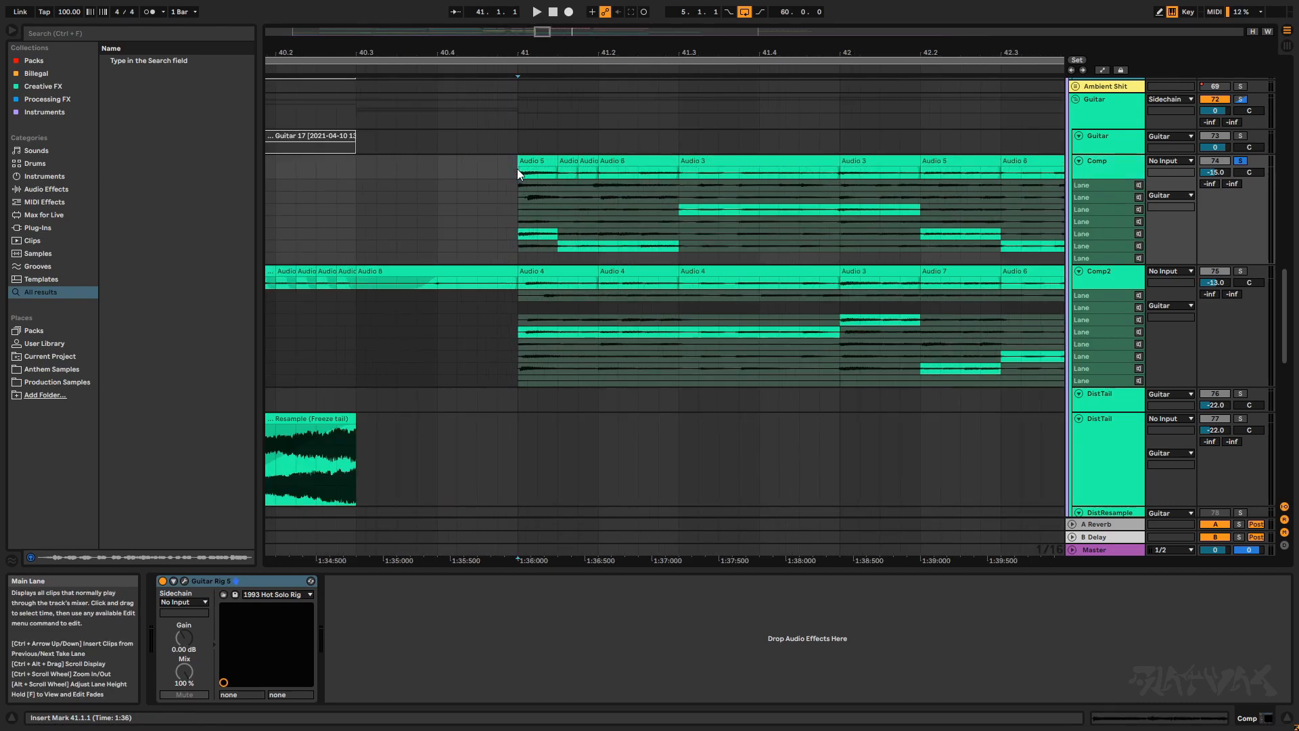
pyautogui.scroll(-5, 580, 203)
pyautogui.press('space')
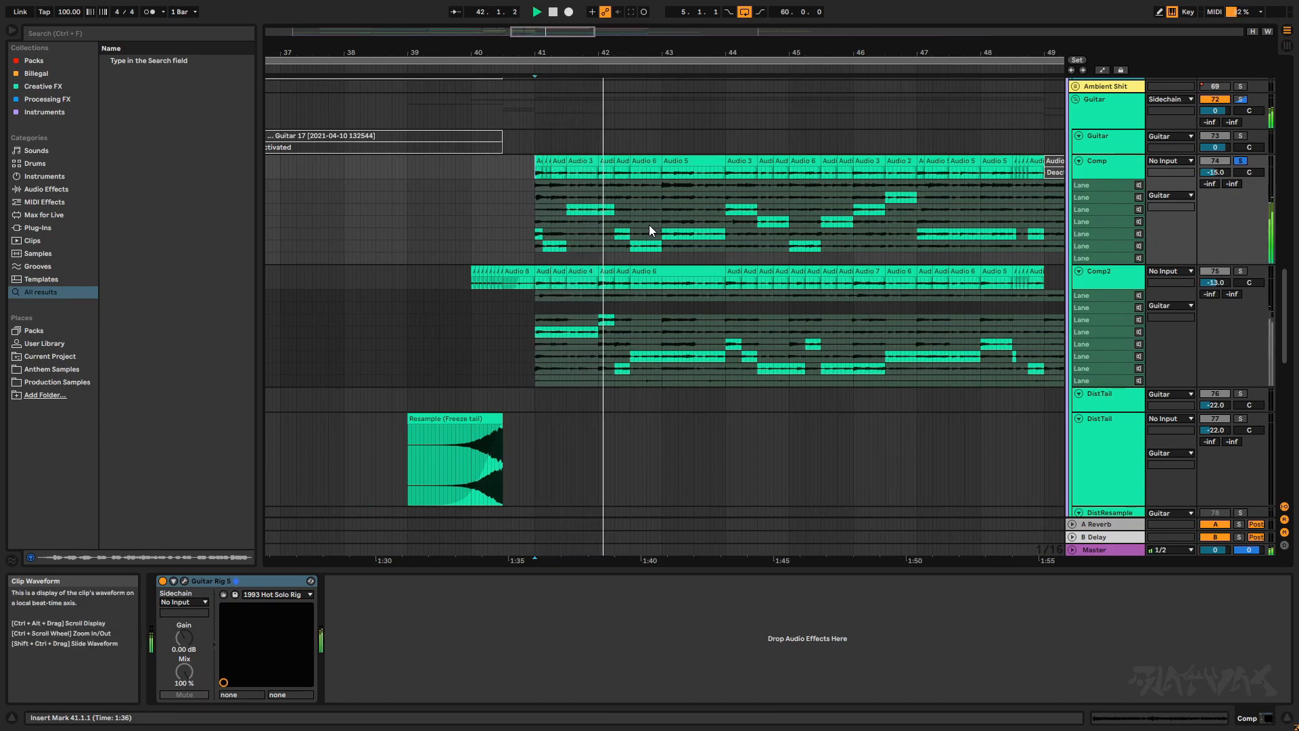
# - Solo the Comp2 track instead and play it from its Audio 4 clip at 41.1.1
pyautogui.click(1241, 271)
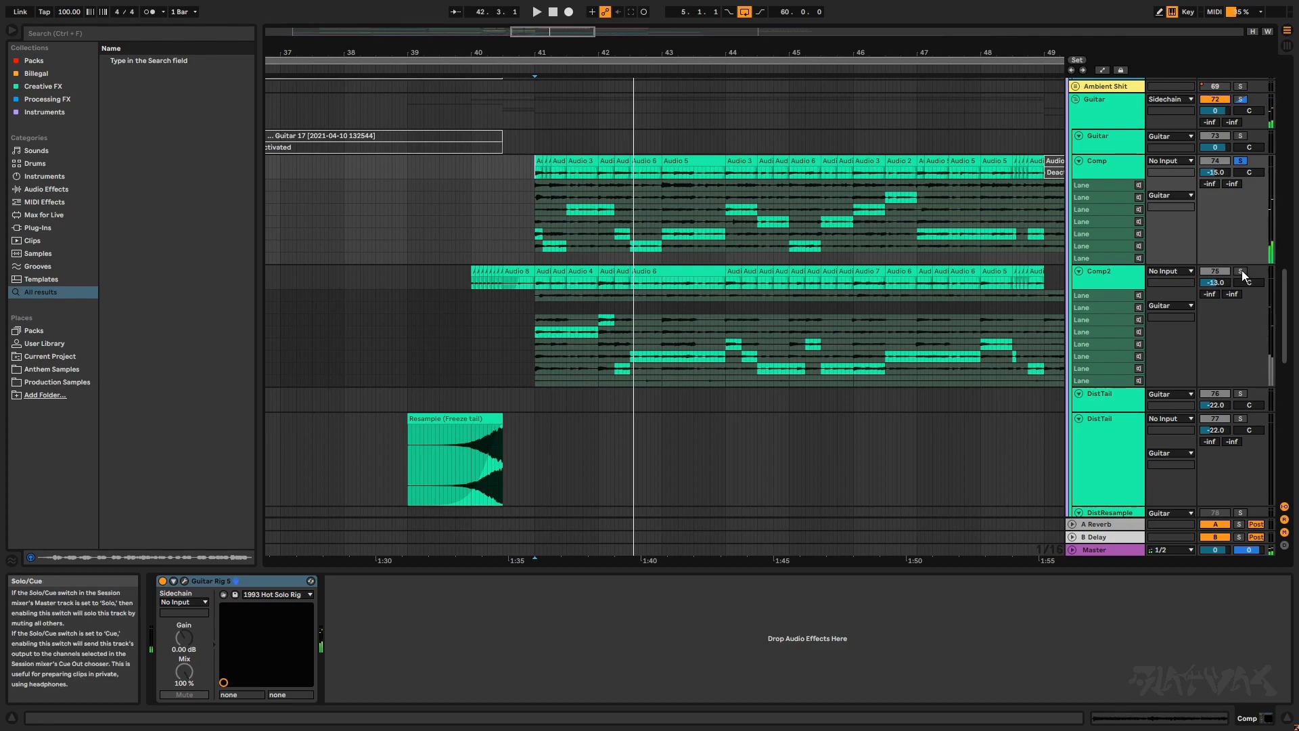
pyautogui.click(1107, 273)
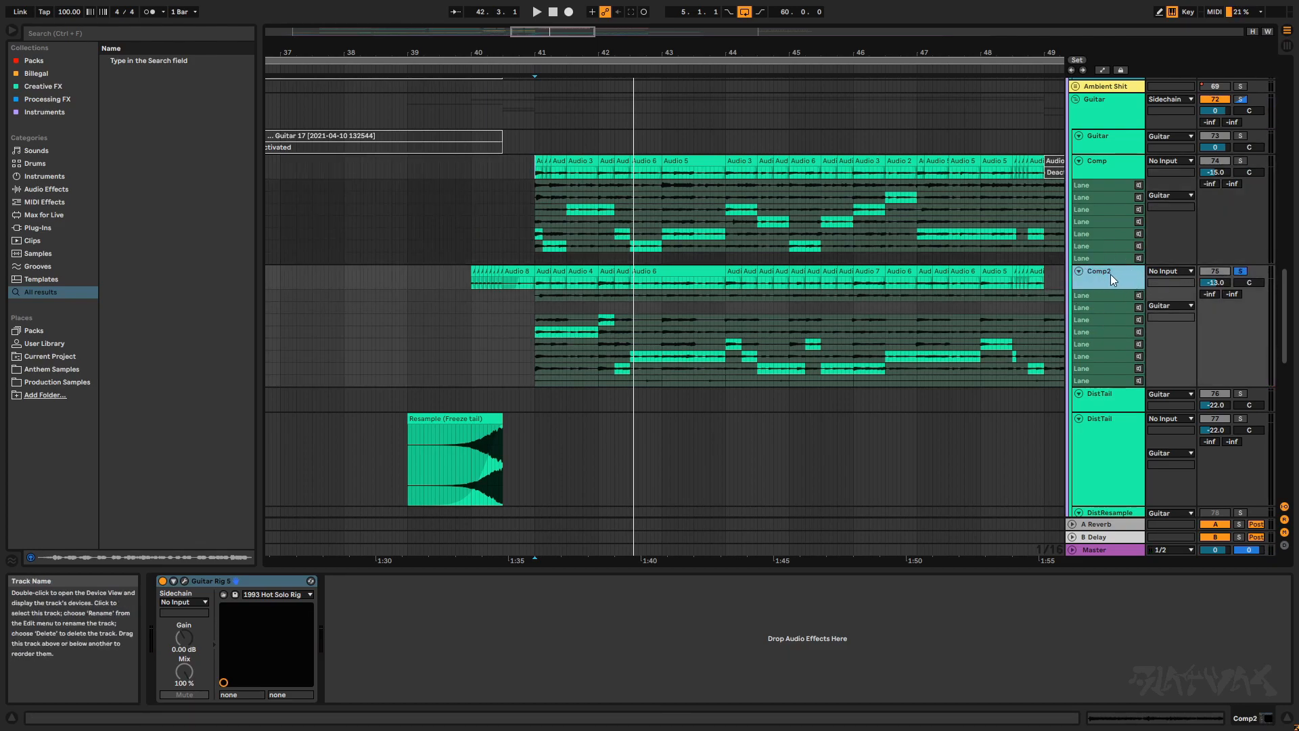
pyautogui.click(547, 273)
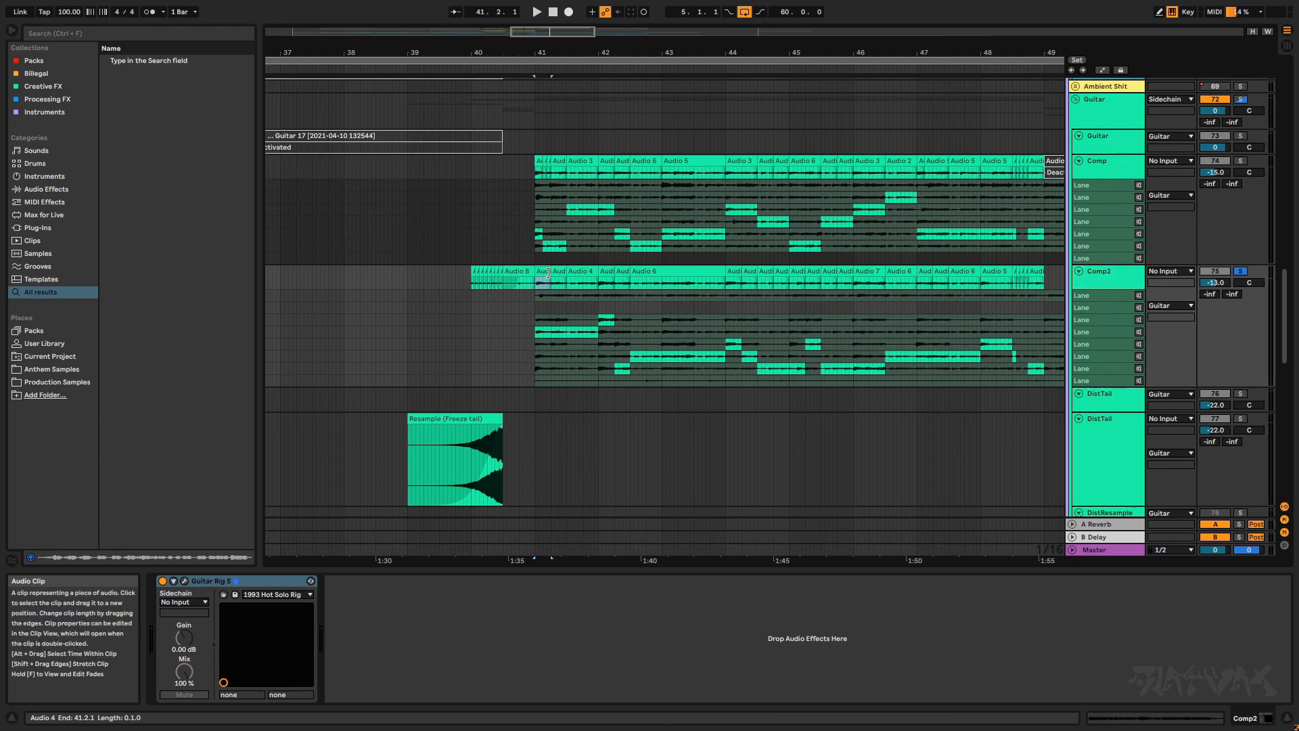
pyautogui.press('space')
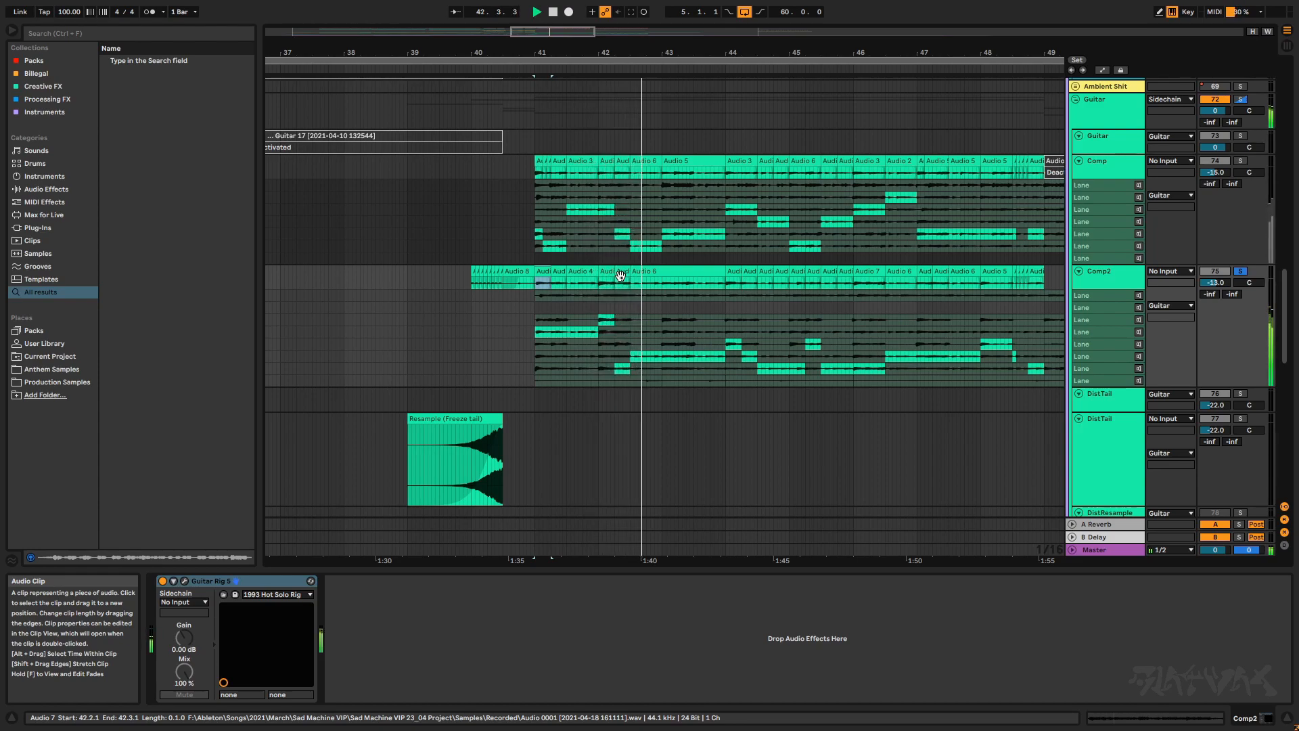
pyautogui.press('space')
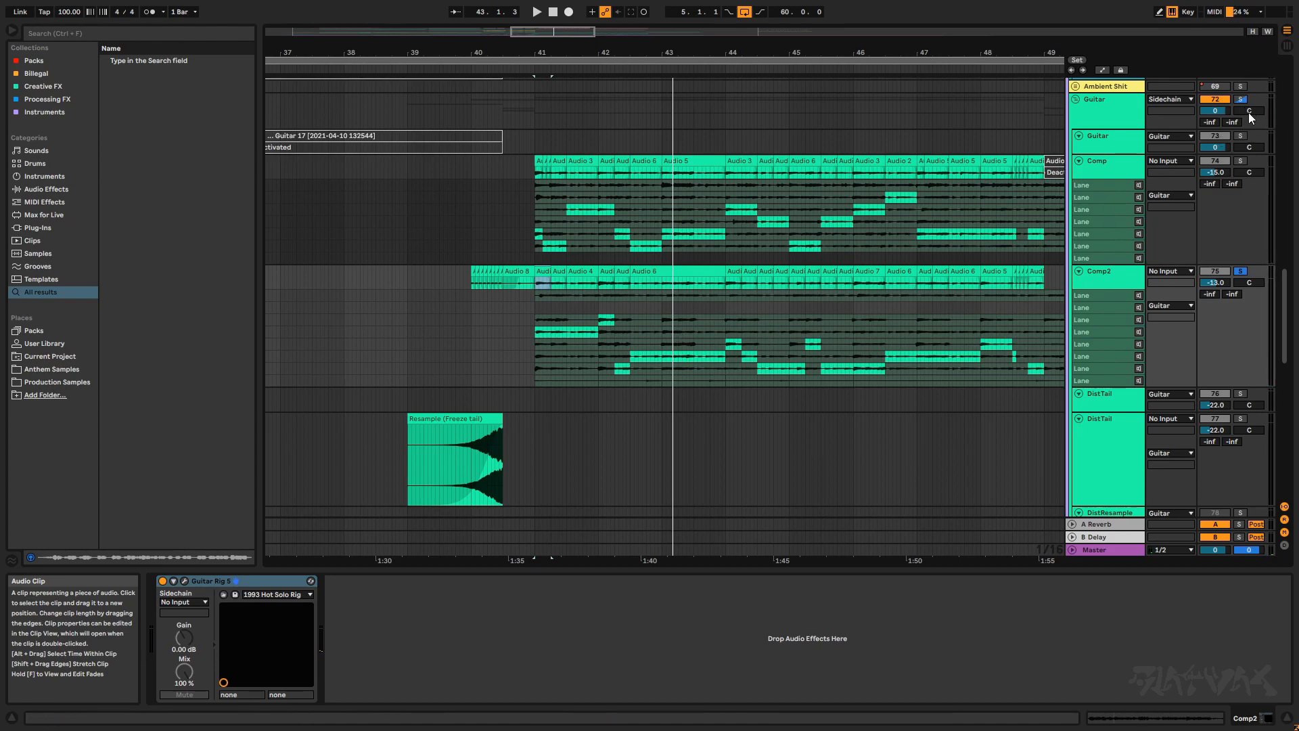
# - Turn off the Comp2 solo and play the guitar comps together from 41.1.1
pyautogui.click(1241, 272)
pyautogui.press('space')
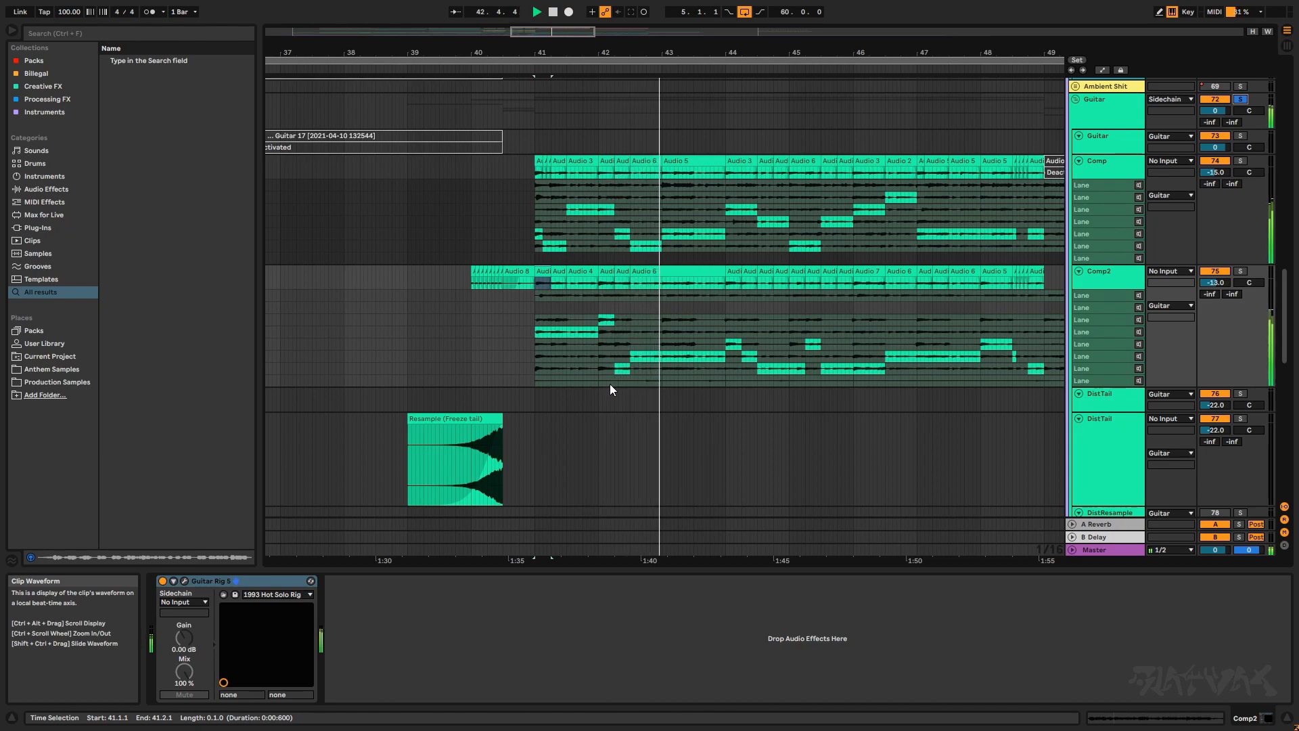
pyautogui.press('space')
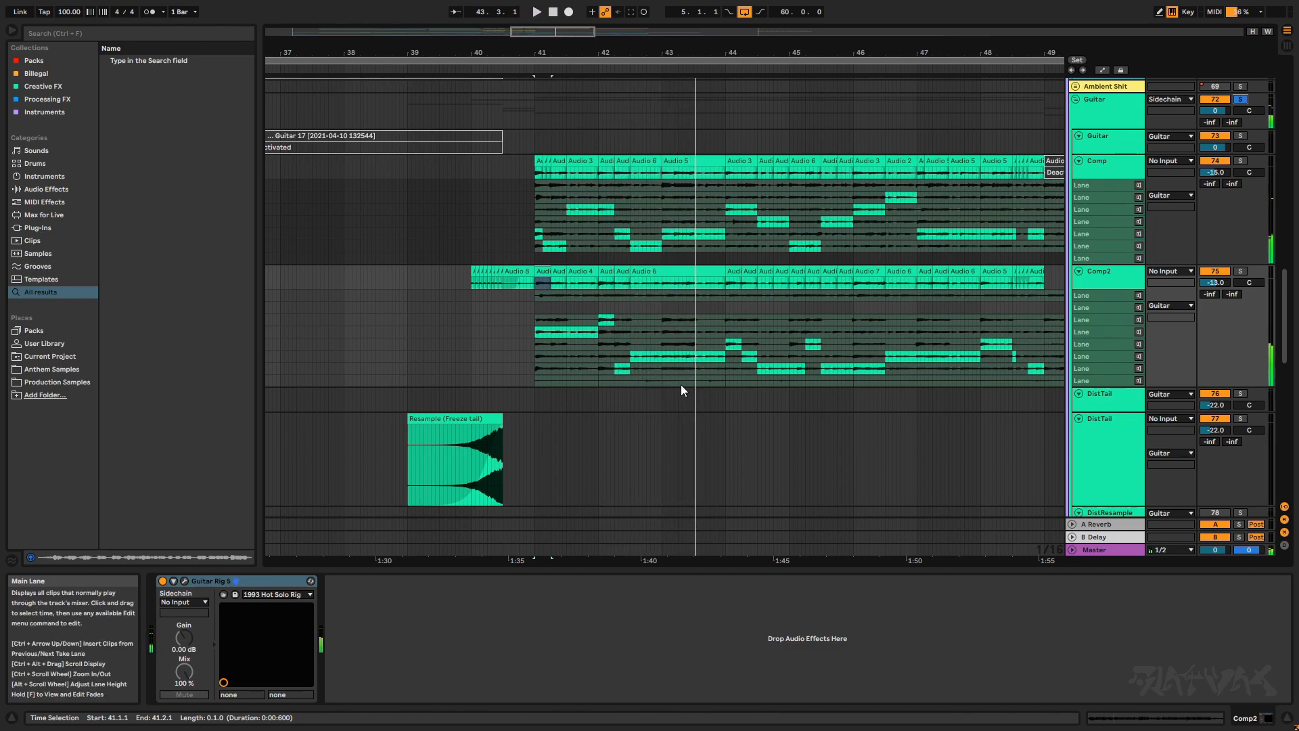
# - Examine the resampled freeze-tail clips on the DistTail tracks from bar 15 onward
pyautogui.scroll(-5, 683, 384)
pyautogui.scroll(-3, 606, 389)
pyautogui.scroll(7, 626, 369)
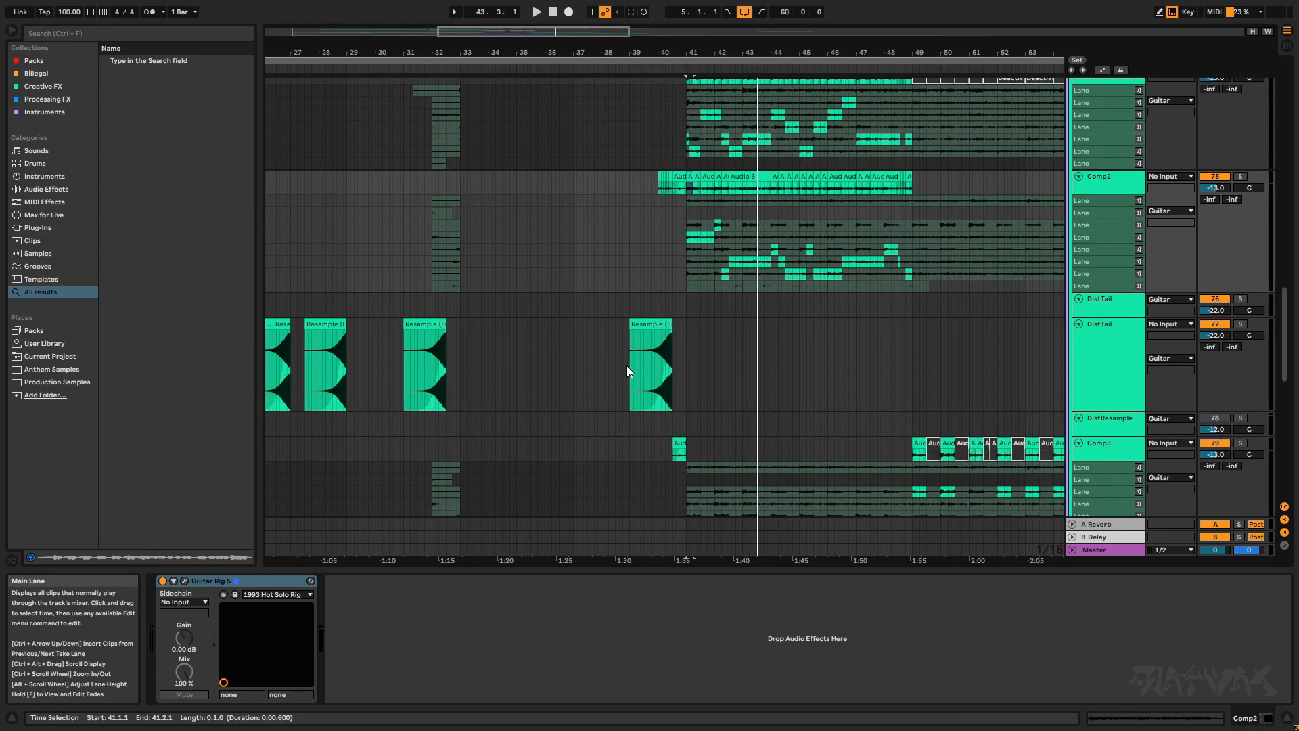
pyautogui.scroll(-6, 628, 368)
pyautogui.scroll(3, 381, 366)
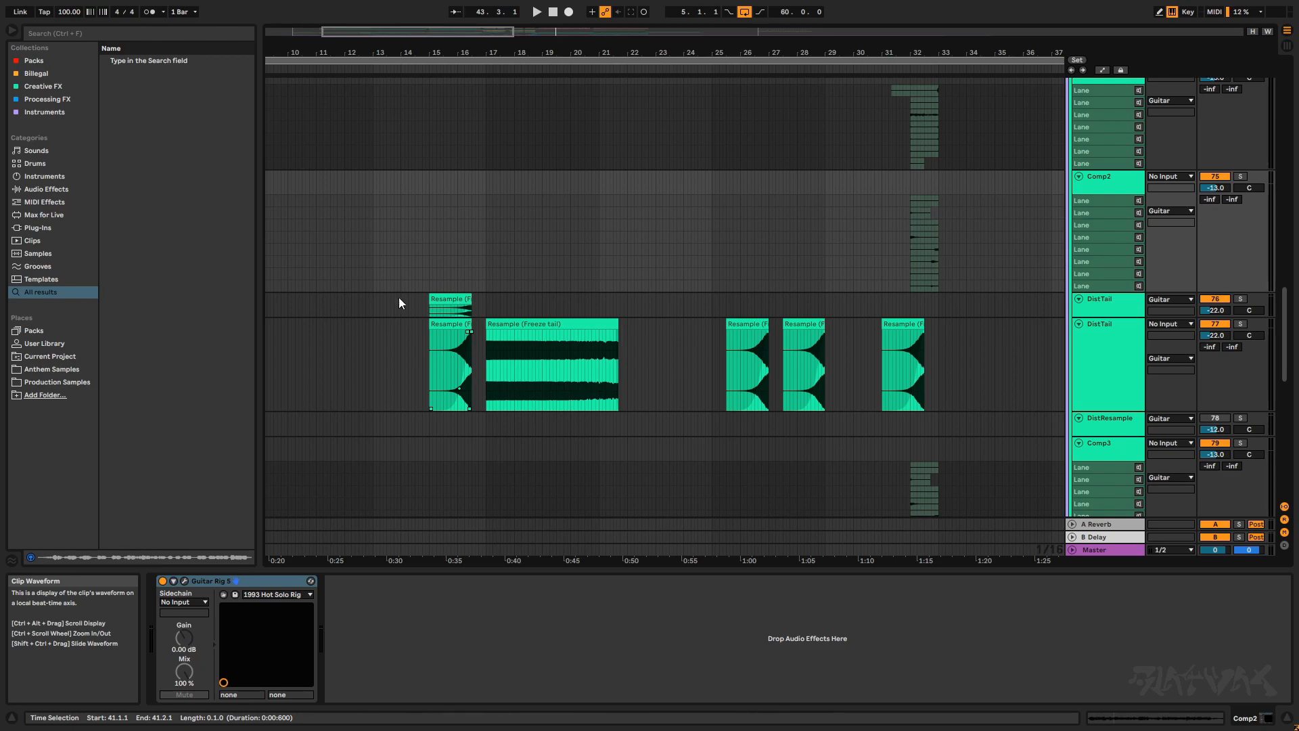
pyautogui.scroll(5, 360, 373)
pyautogui.click(364, 373)
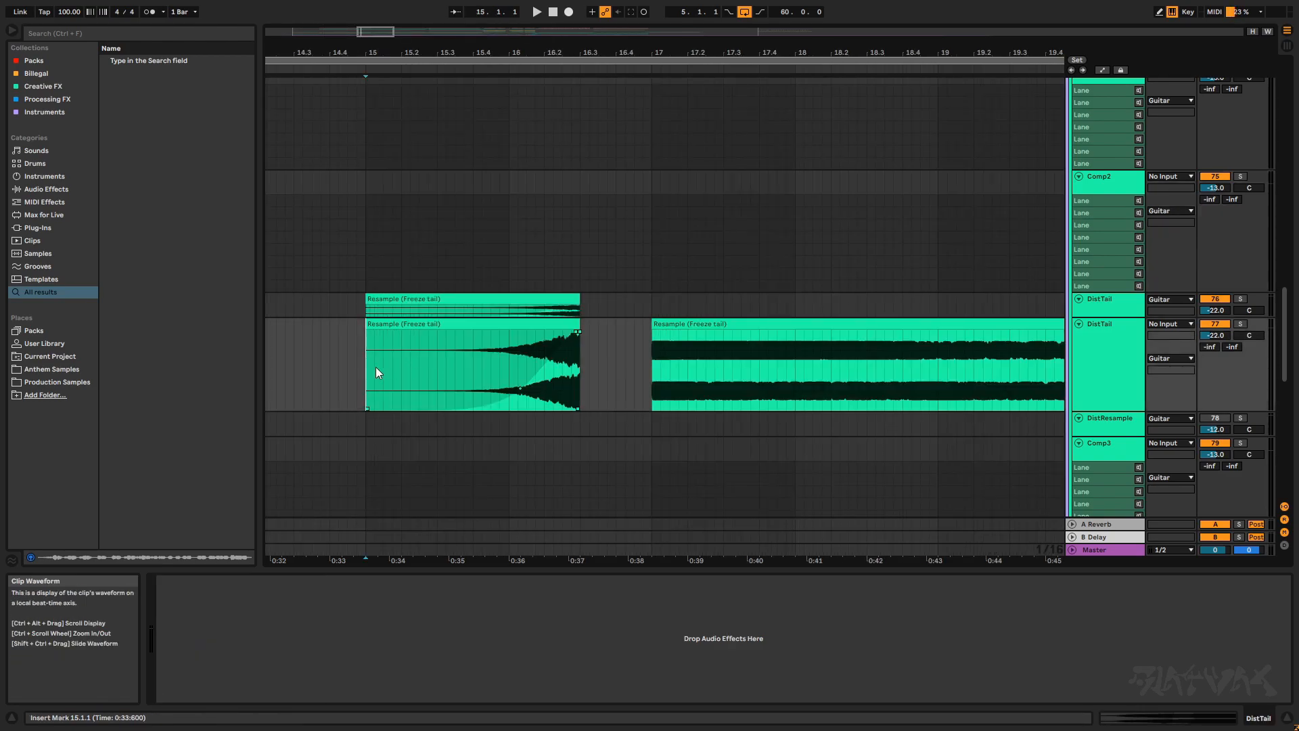
pyautogui.click(678, 328)
# - Play Comp2 briefly from its Audio 4 clip at 41.1.1 and turn off the Guitar group's solo
pyautogui.scroll(-8, 716, 338)
pyautogui.scroll(10, 774, 231)
pyautogui.click(613, 182)
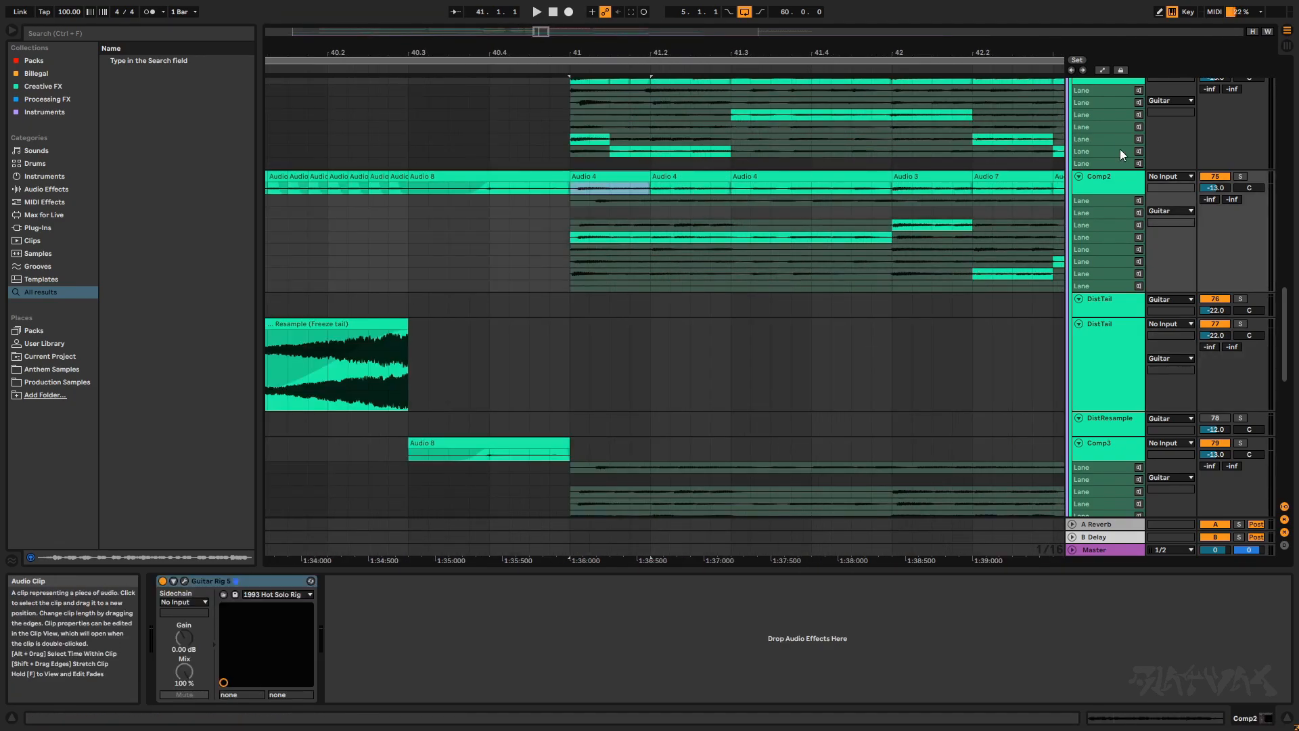
pyautogui.click(1240, 176)
pyautogui.press('space')
pyautogui.scroll(-10, 788, 432)
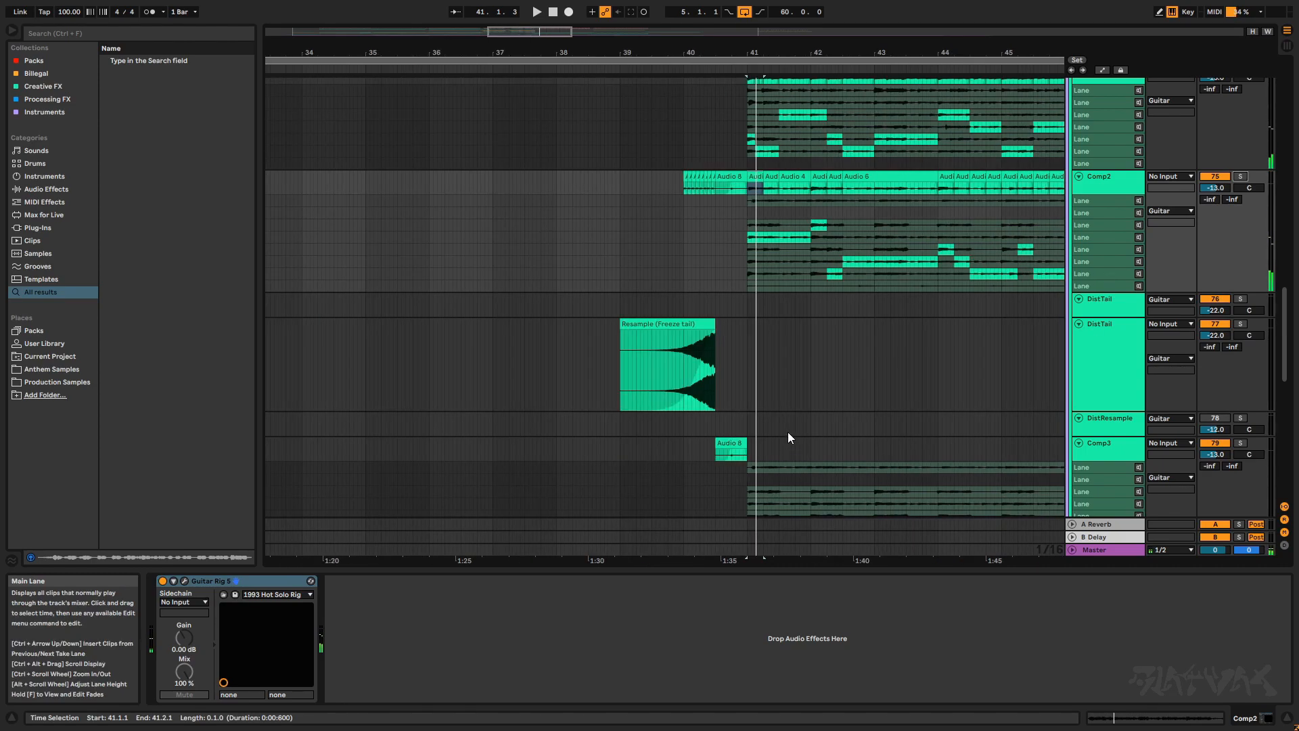
pyautogui.scroll(3, 707, 381)
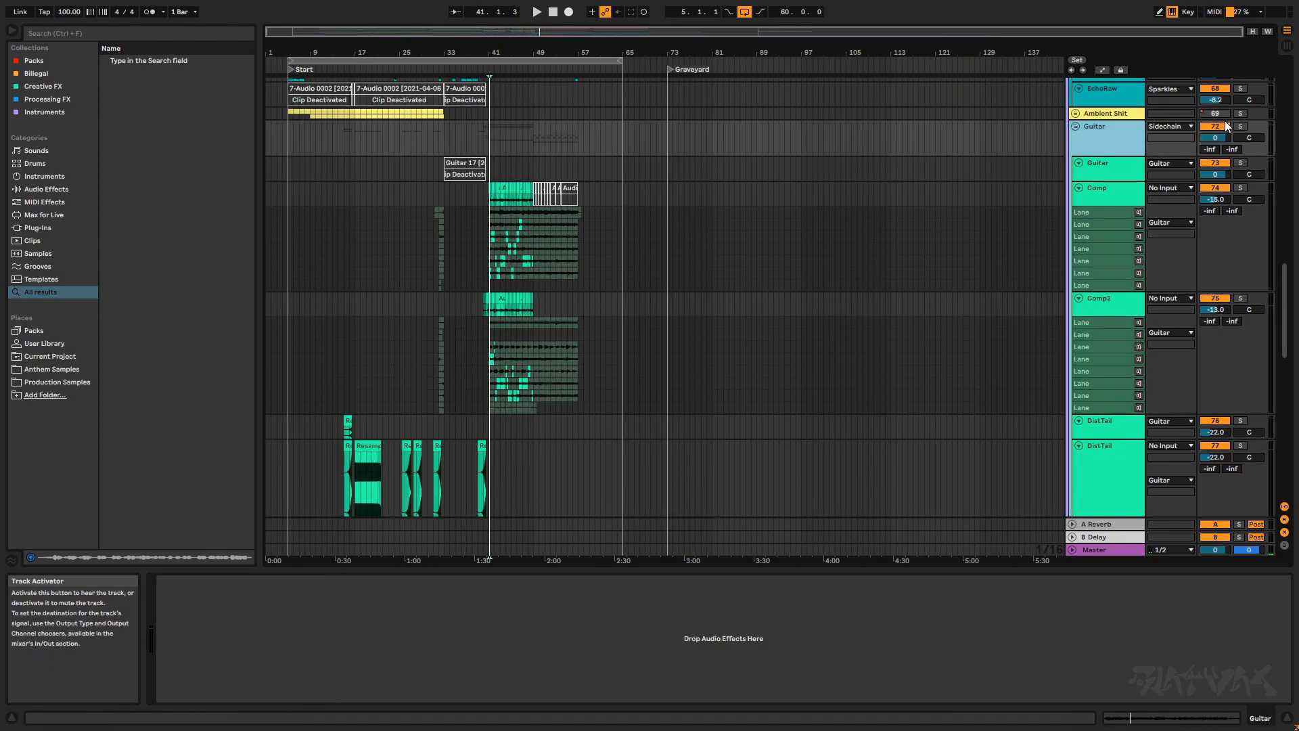
# - Select the long Resample (Freeze tail) clip starting at bar 17 on DistTail and play it
pyautogui.scroll(-3, 588, 378)
pyautogui.scroll(10, 335, 377)
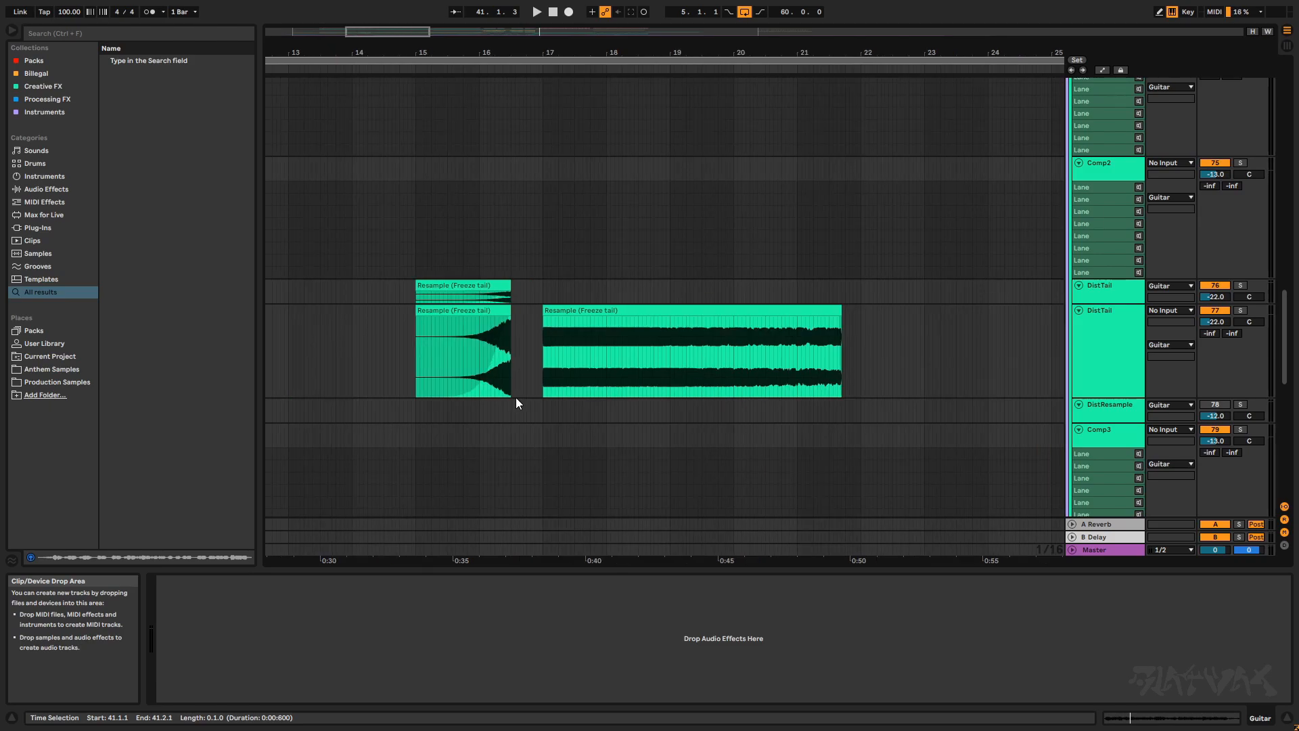
pyautogui.click(565, 312)
pyautogui.press('space')
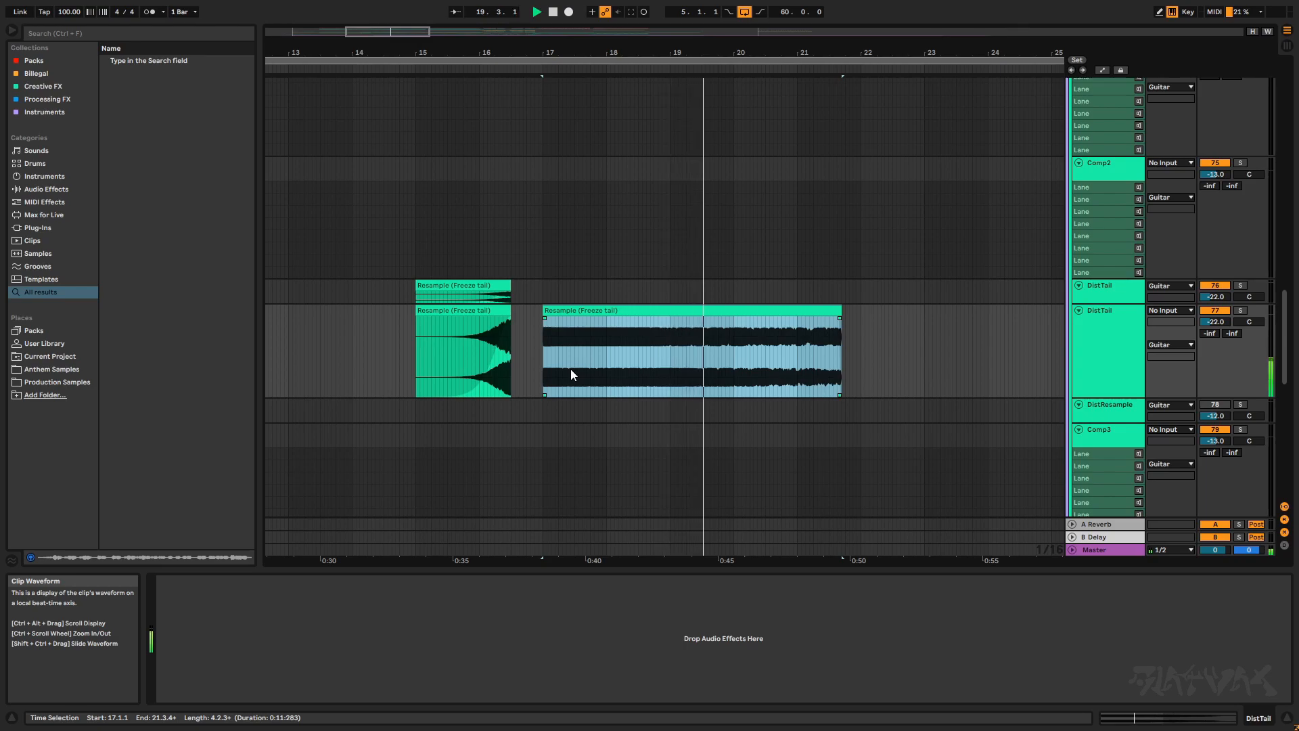
# - Extend the end of the long freeze-tail clip on DistTail to 25.2.1, listening to the sustained tail
pyautogui.moveTo(840, 311); pyautogui.dragTo(1044, 313)
pyautogui.press('-')
pyautogui.keyDown('ctrl'); pyautogui.scroll(3, 907, 354); pyautogui.keyUp('ctrl')
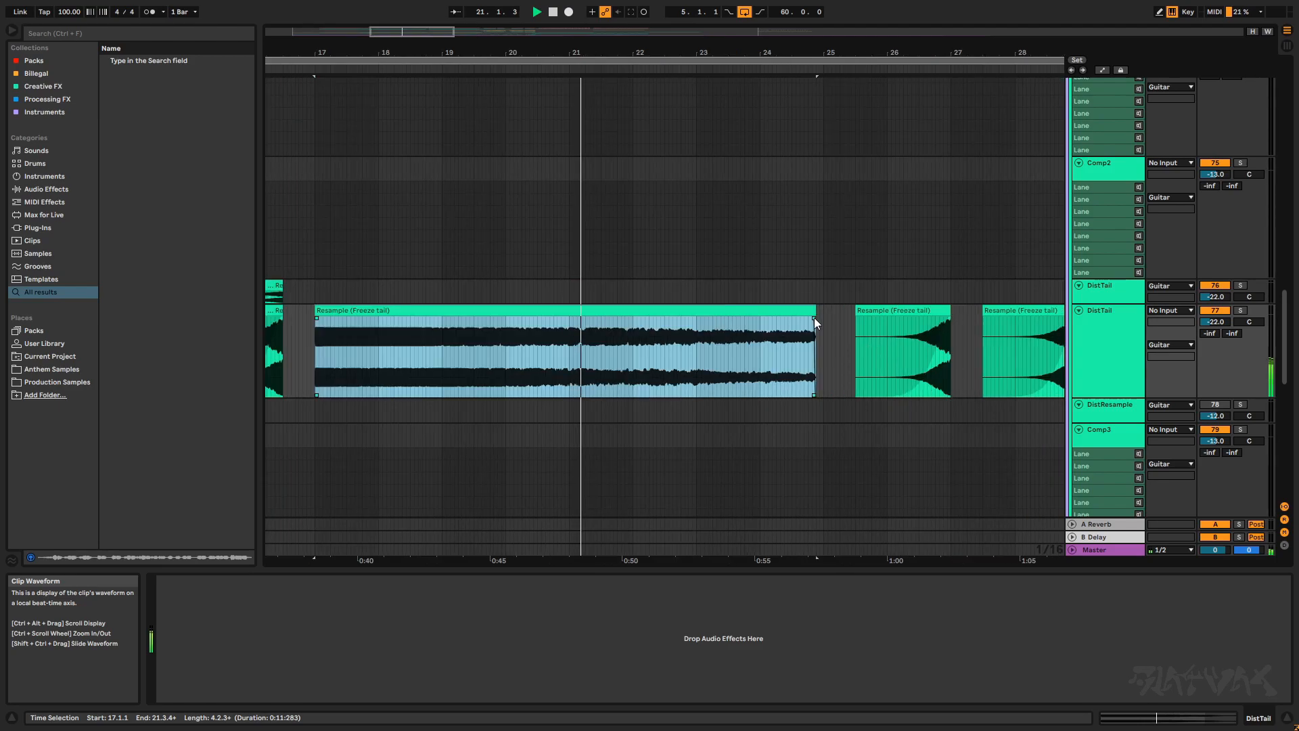
pyautogui.moveTo(816, 318); pyautogui.dragTo(840, 318)
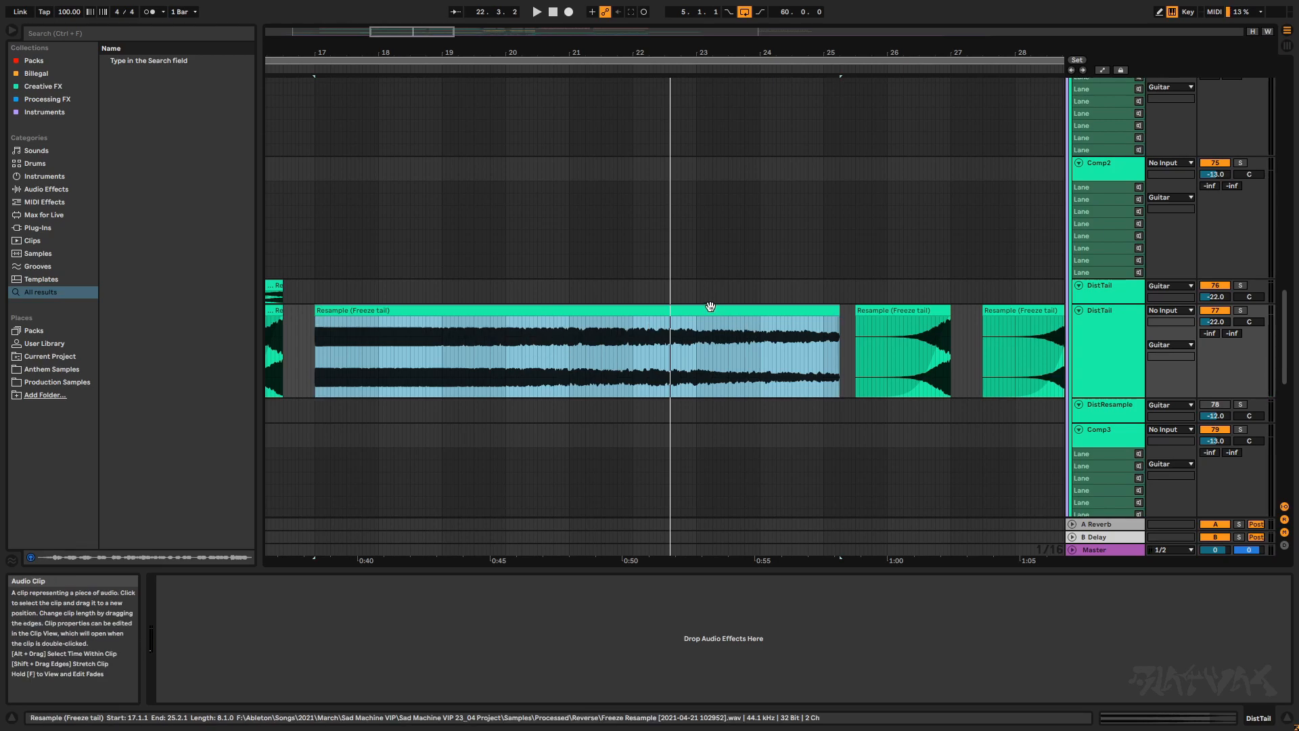
# - Delete the long freeze-tail clip starting at bar 17 on the DistTail track
pyautogui.press('Delete')
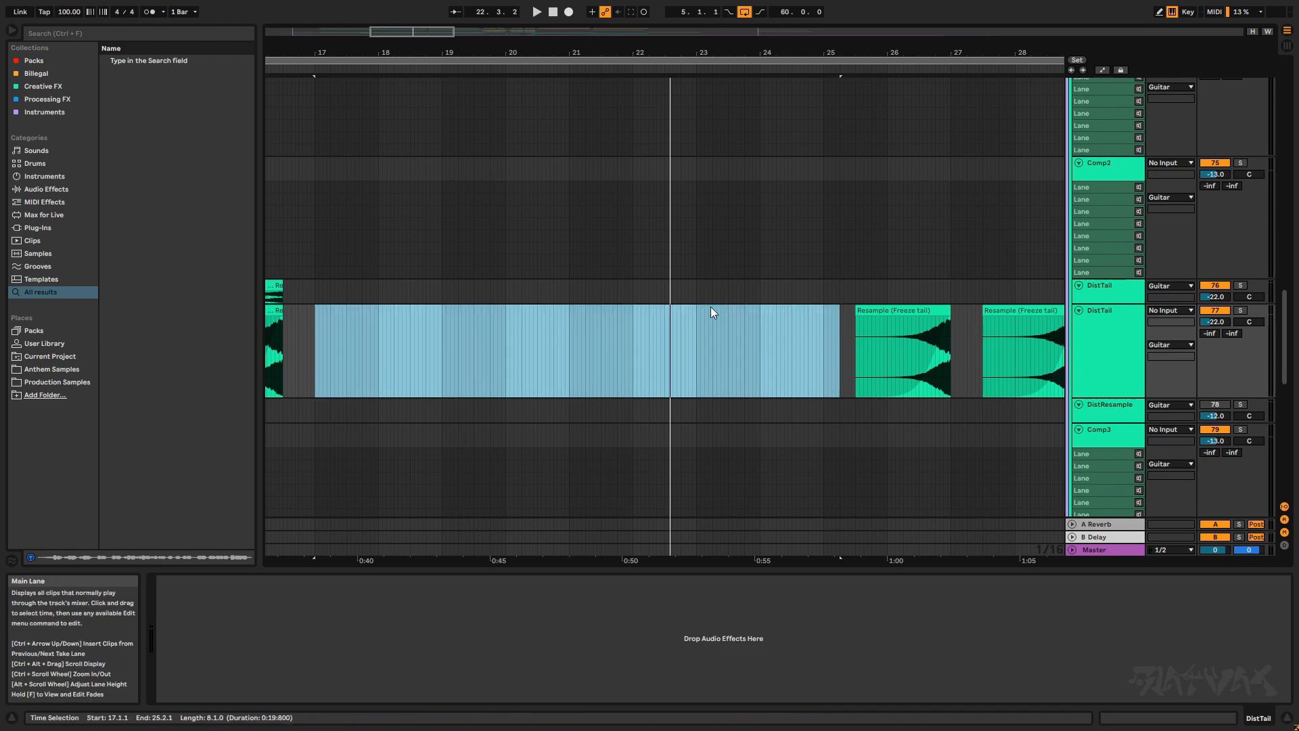
pyautogui.scroll(-4, 585, 339)
pyautogui.scroll(5, 386, 333)
pyautogui.scroll(-5, 618, 322)
pyautogui.scroll(8, 618, 322)
pyautogui.scroll(-4, 523, 340)
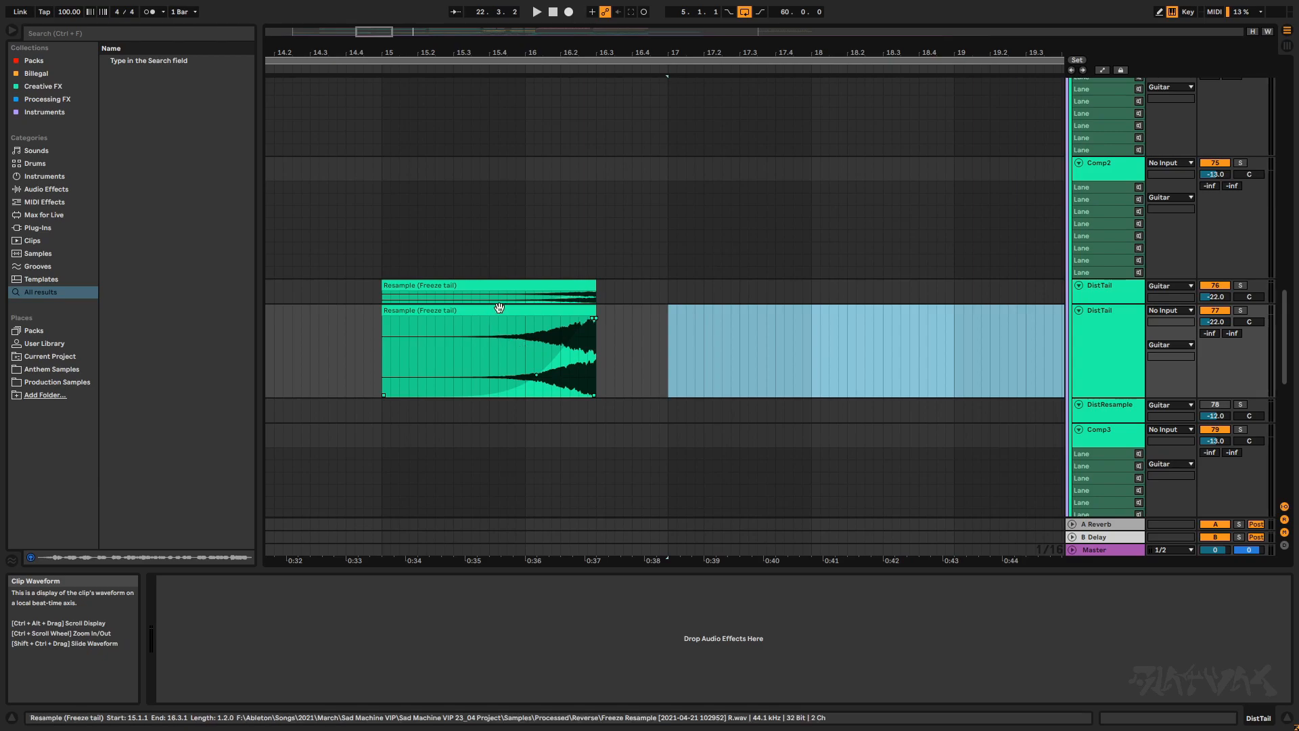
# - Play the two freeze-tail clips on the DistTail tracks from 15.1.1 to hear the swell
pyautogui.click(391, 343)
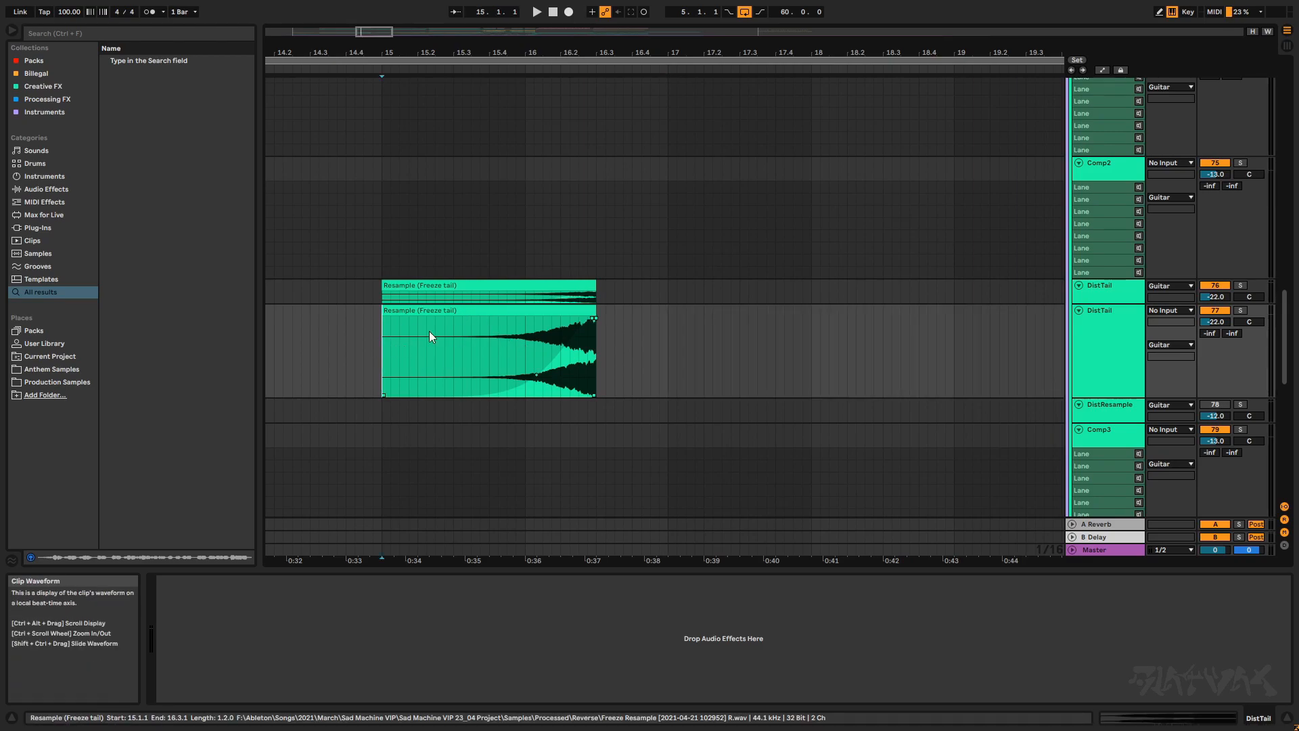
pyautogui.press('space')
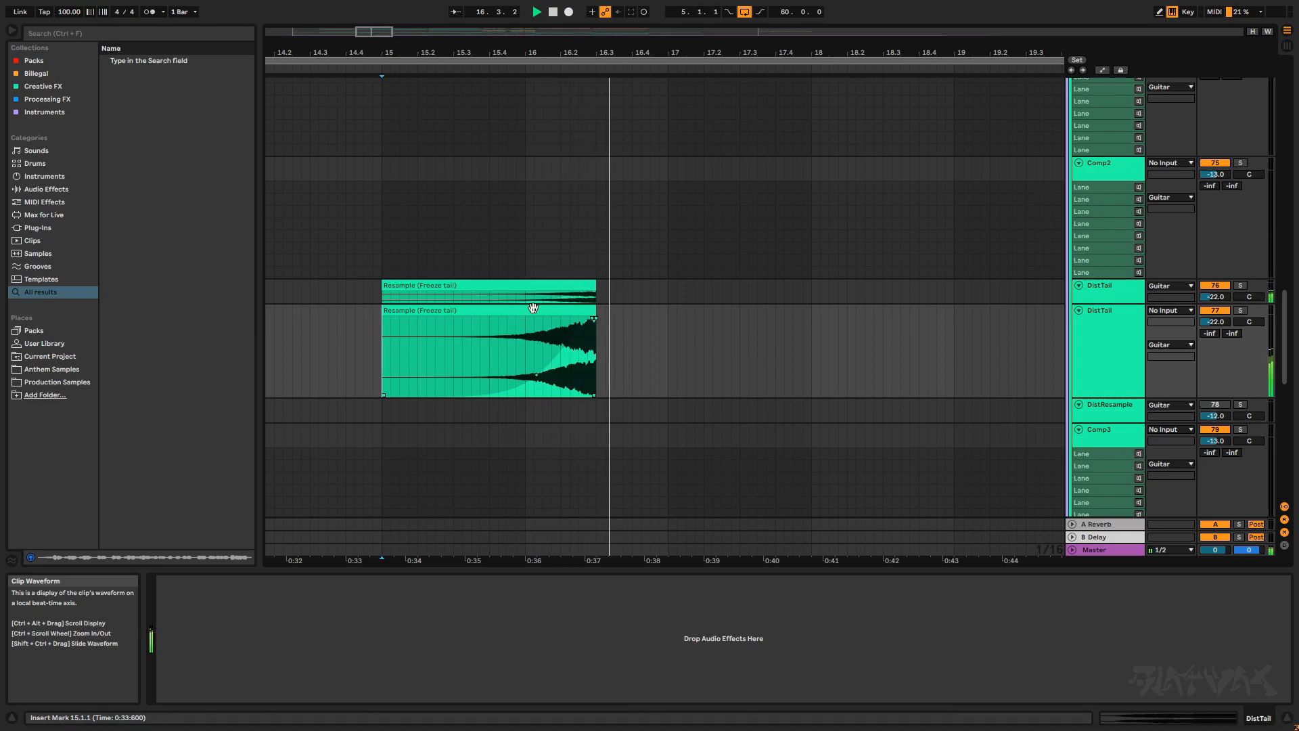
pyautogui.press('space')
# - Compare the clip settings of the two bar-15 freeze-tail clips and play them from 15.1.4
pyautogui.click(470, 311)
pyautogui.click(470, 289)
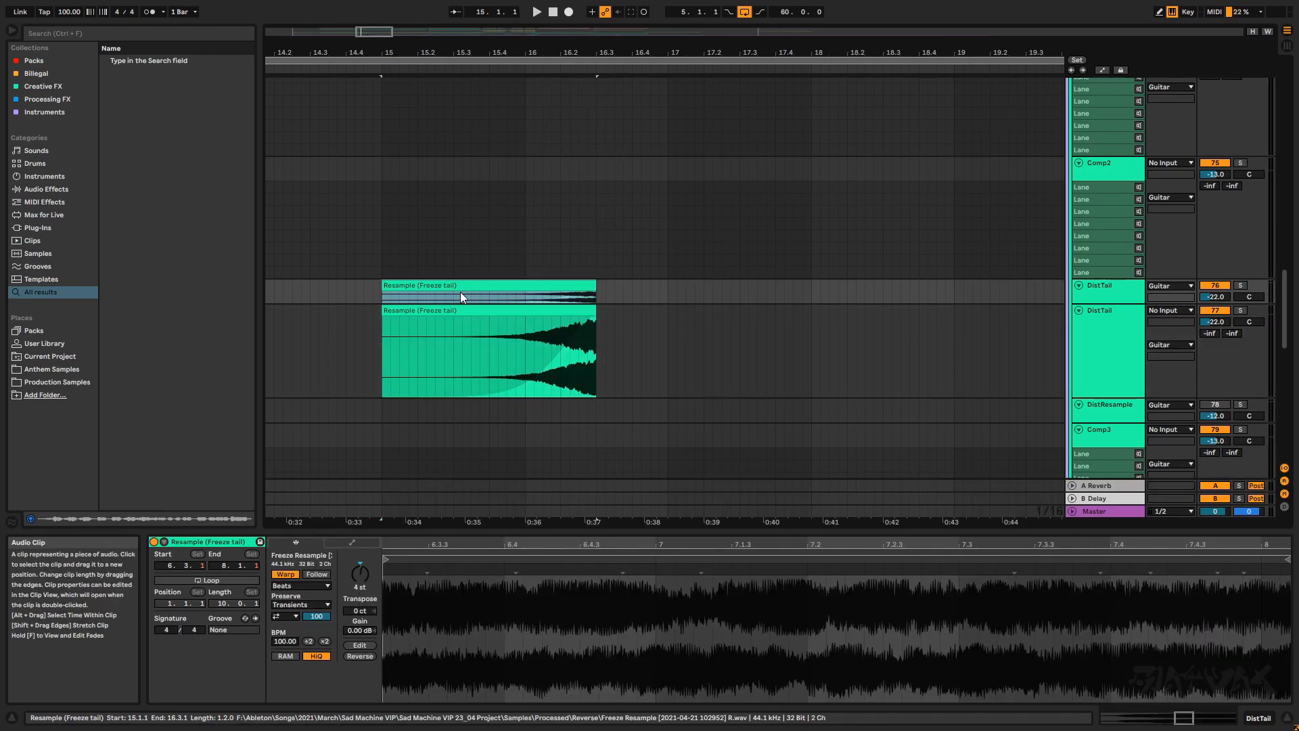
pyautogui.click(409, 339)
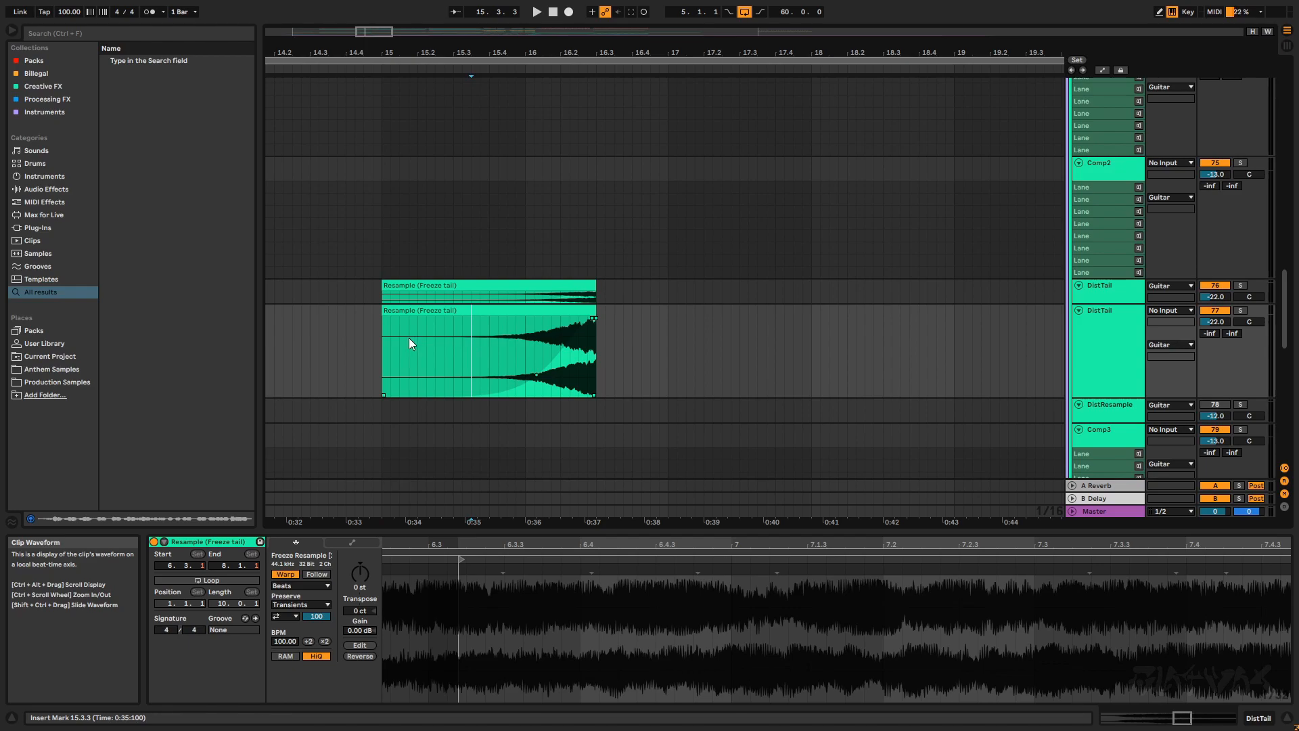
pyautogui.press('space')
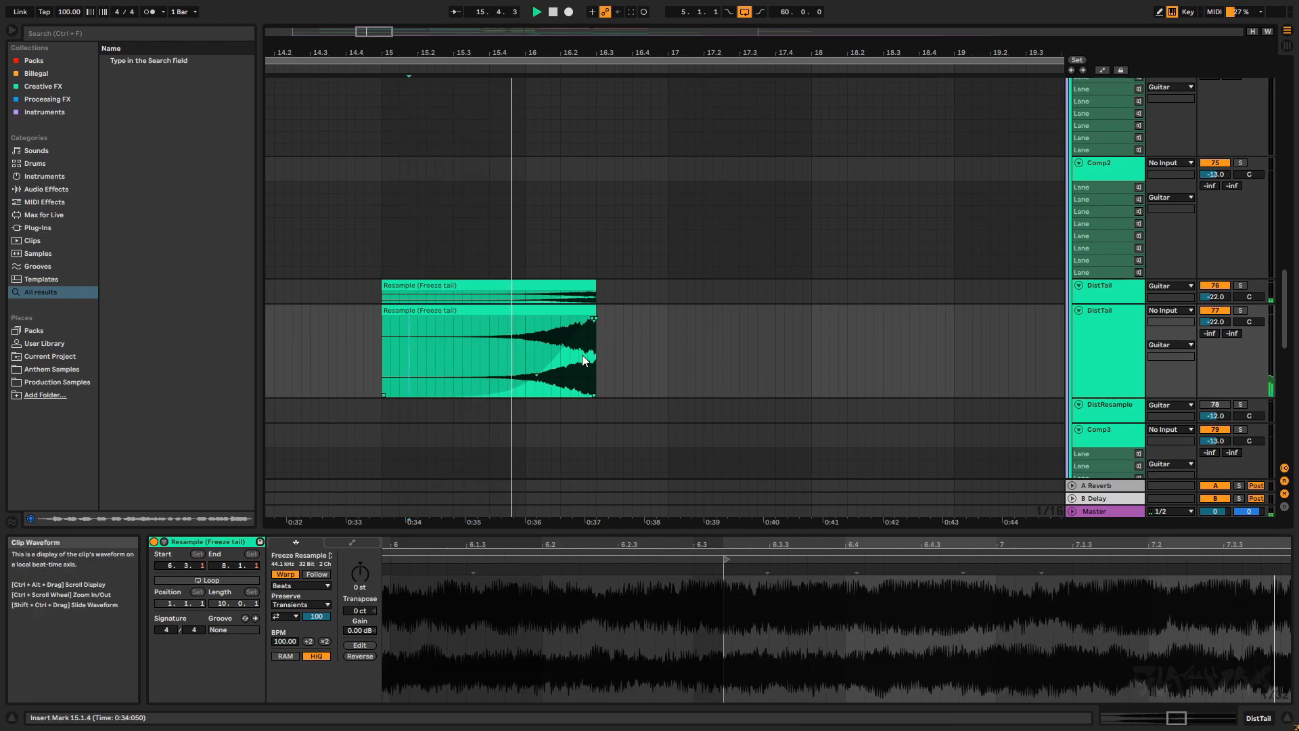
# - Stop playback and inspect the freeze-tail copies farther along DistTail, including the one at 31.1.1
pyautogui.press('w')
pyautogui.scroll(3, 589, 344)
pyautogui.press('space')
pyautogui.click(491, 309)
pyautogui.click(558, 311)
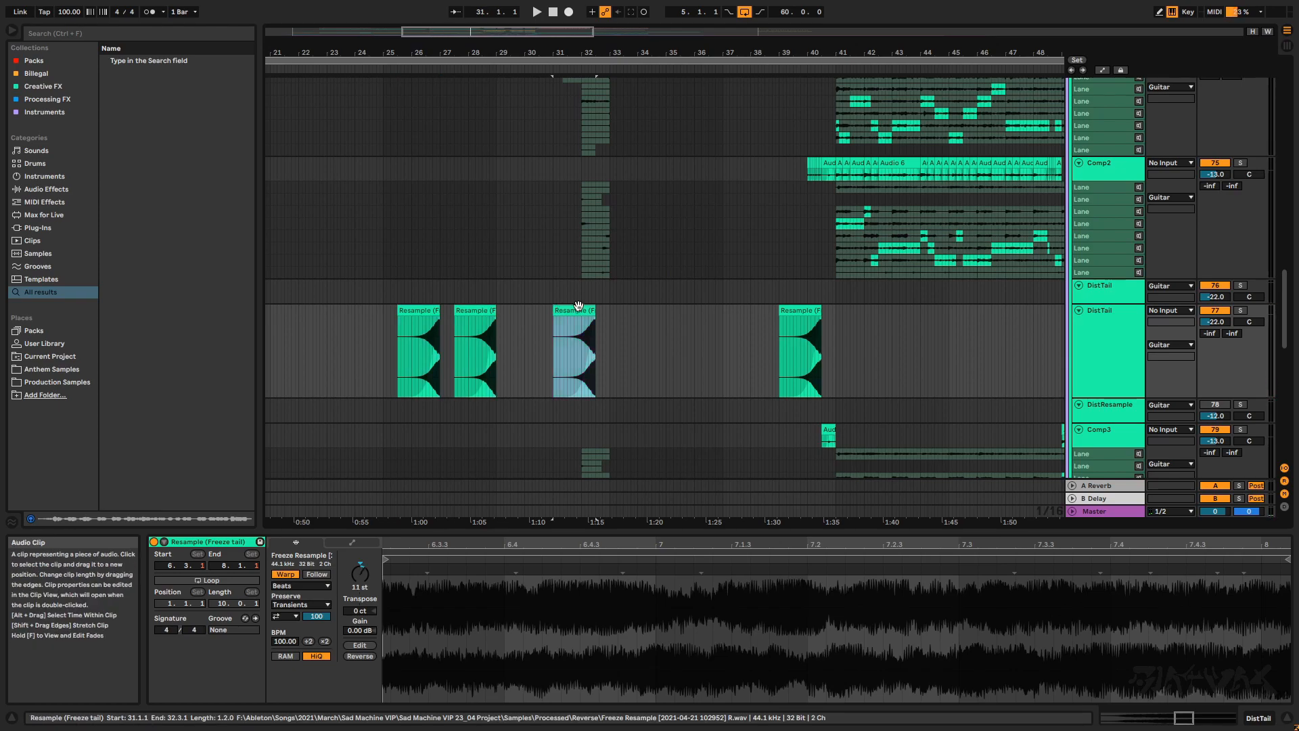
# - Play the arrangement from 24.4.3 to bar 33, following the freeze-tail clips on DistTail
pyautogui.click(379, 260)
pyautogui.press('space')
pyautogui.scroll(4, 430, 452)
pyautogui.scroll(3, 448, 450)
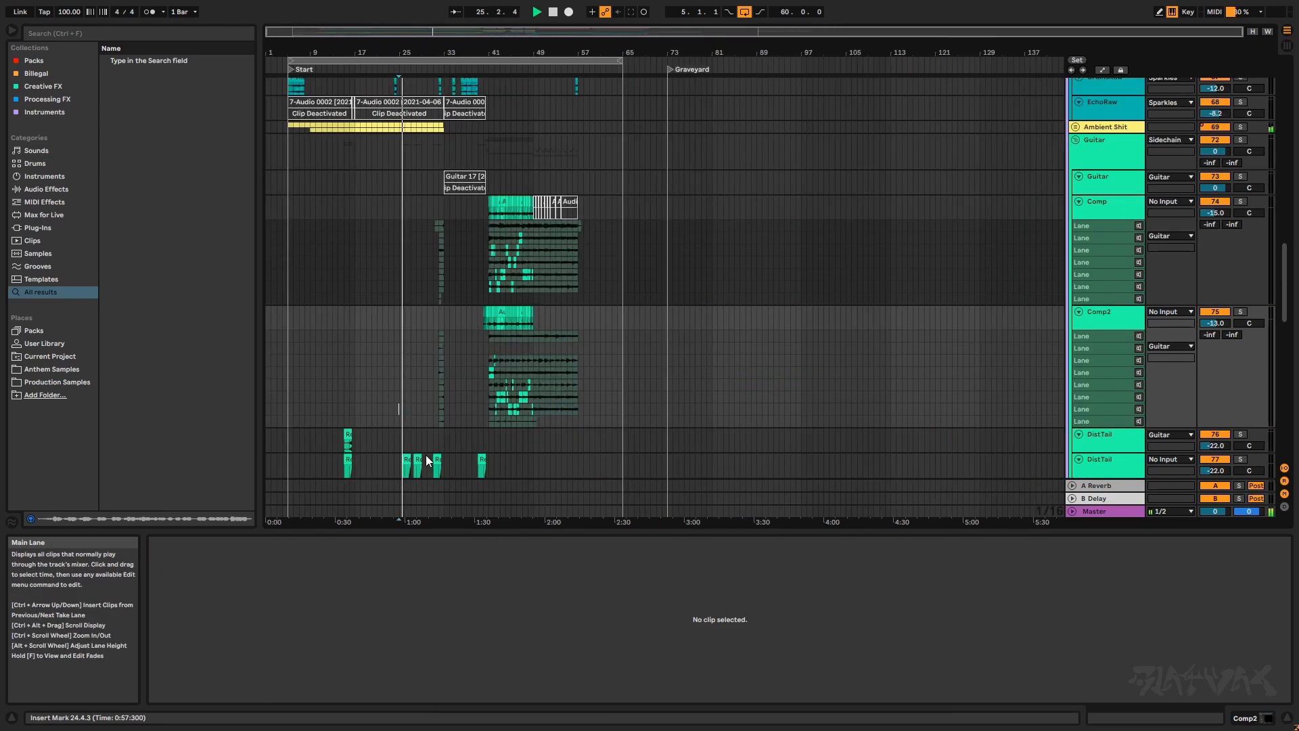
pyautogui.scroll(-4, 472, 449)
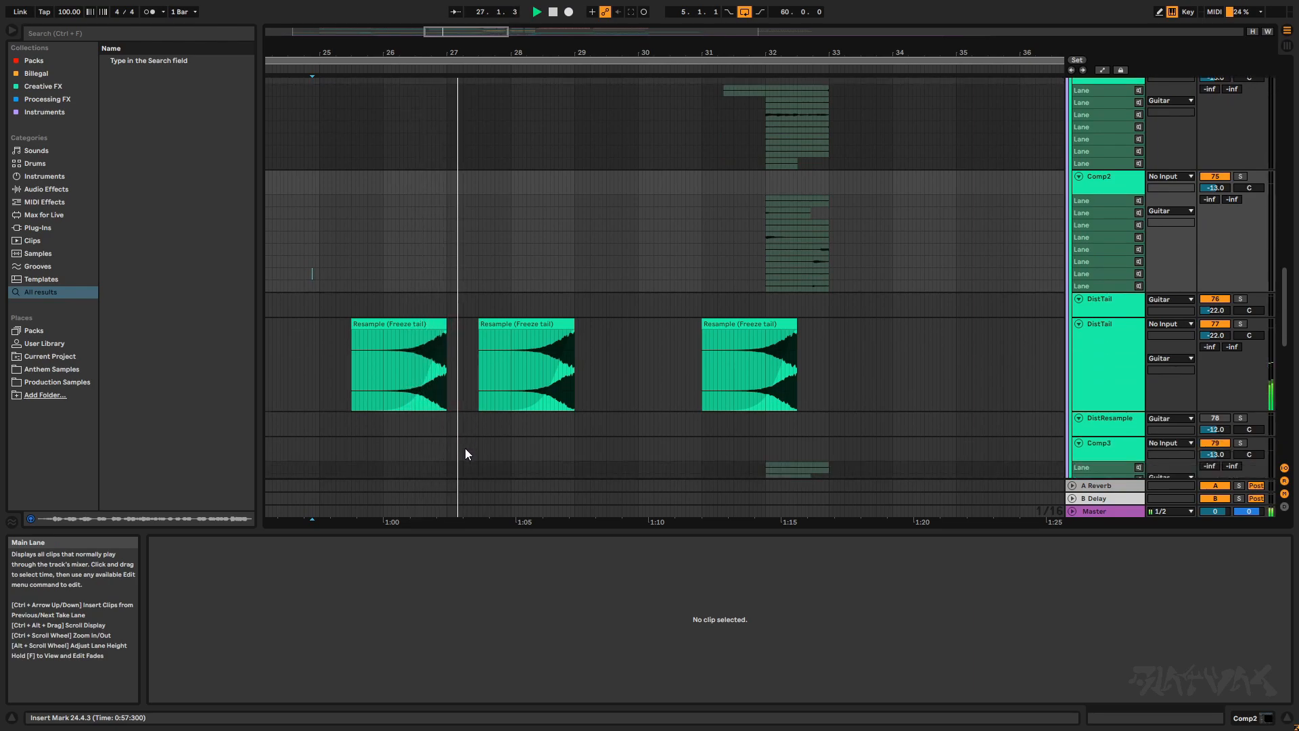
pyautogui.scroll(1, 466, 448)
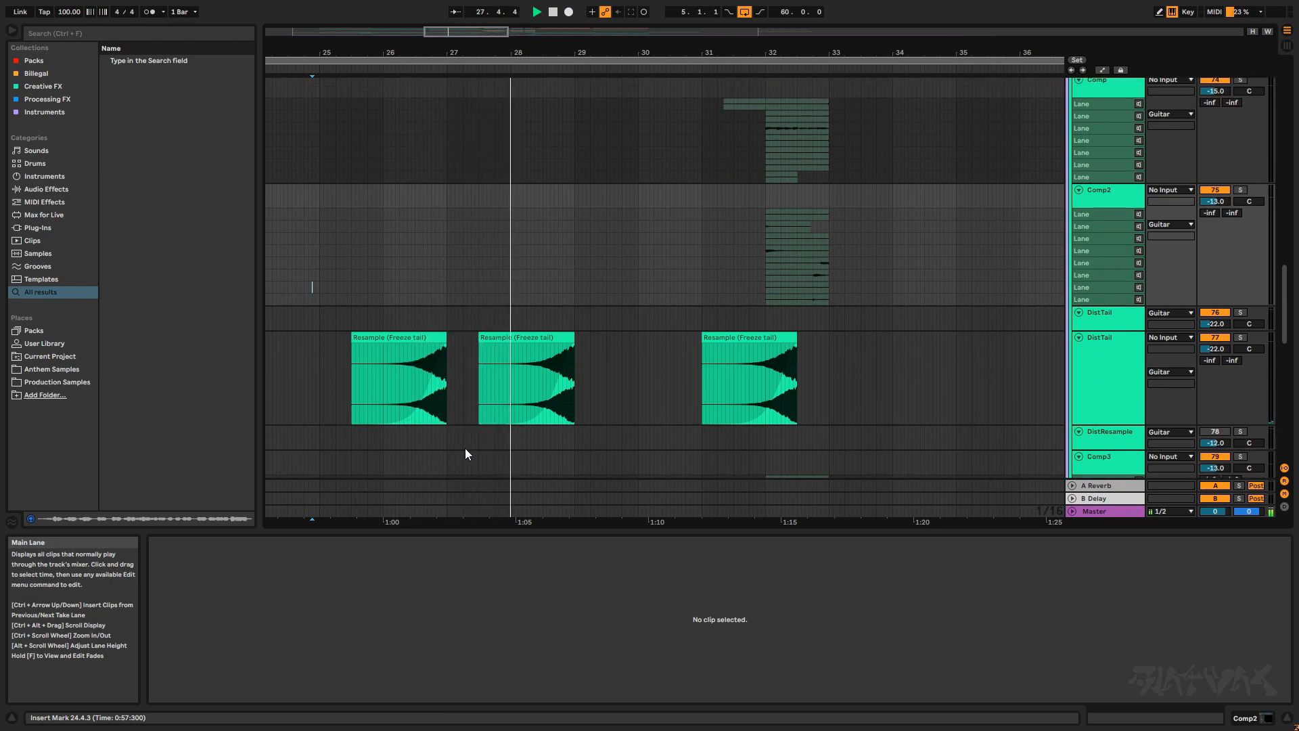
pyautogui.scroll(-3, 520, 438)
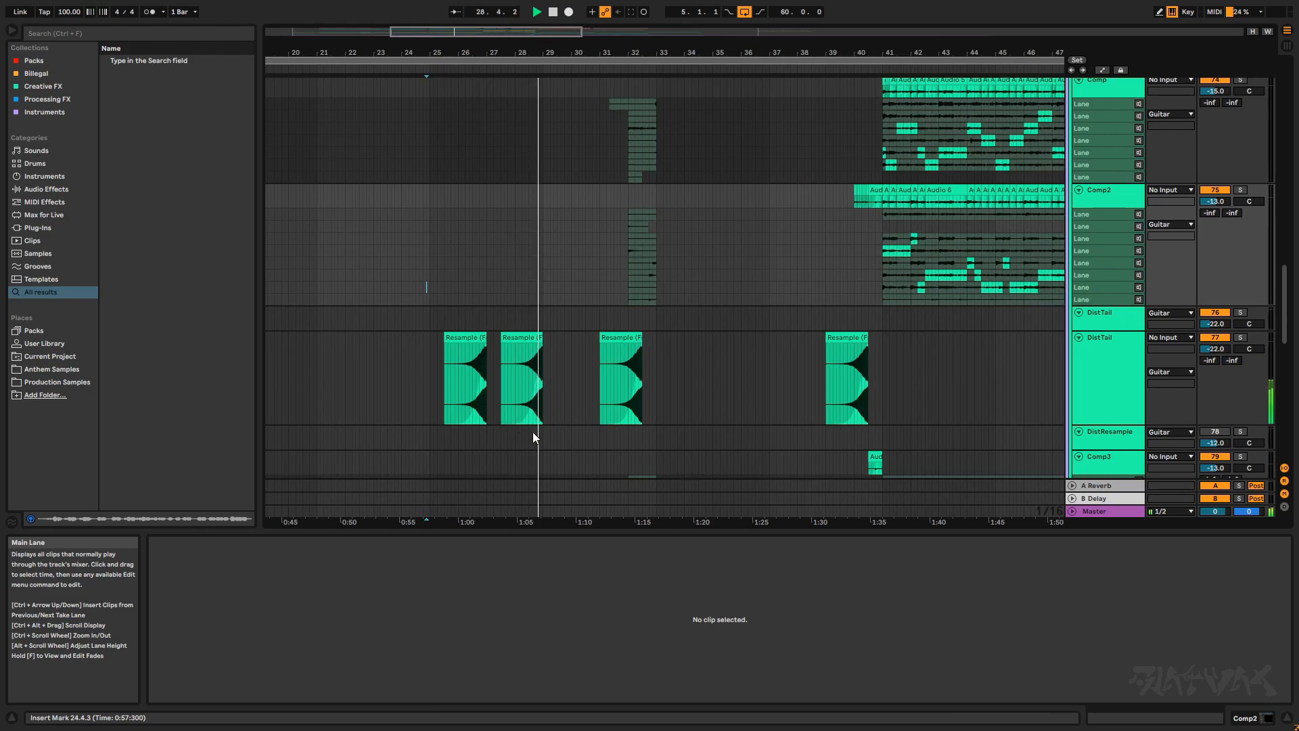
pyautogui.scroll(3, 692, 436)
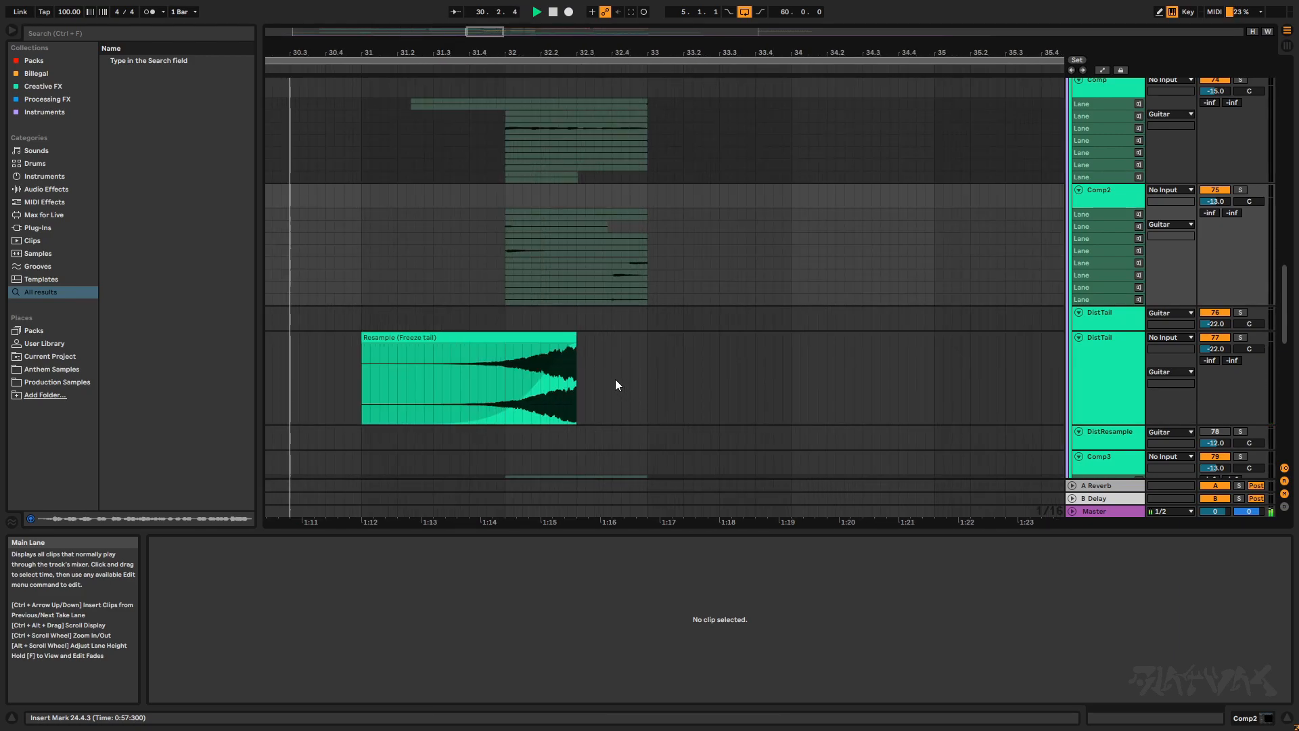
pyautogui.scroll(-10, 476, 365)
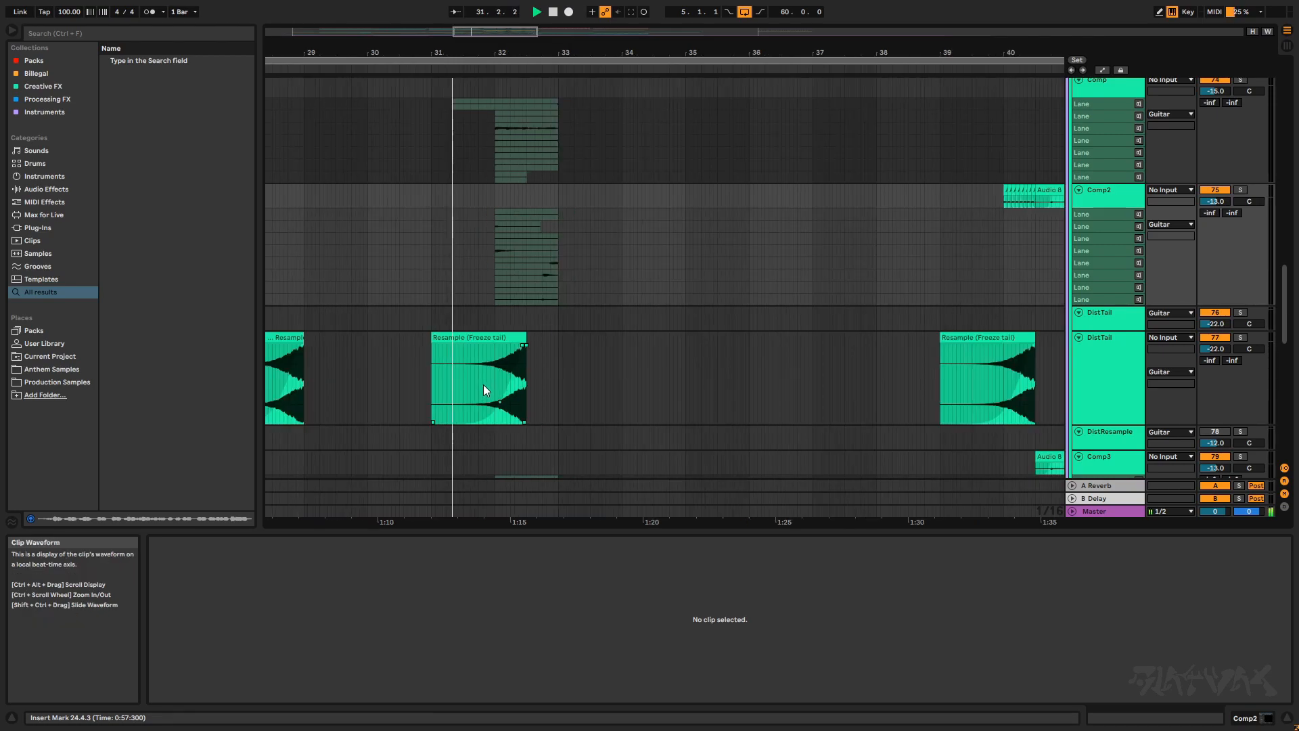
pyautogui.scroll(6, 576, 404)
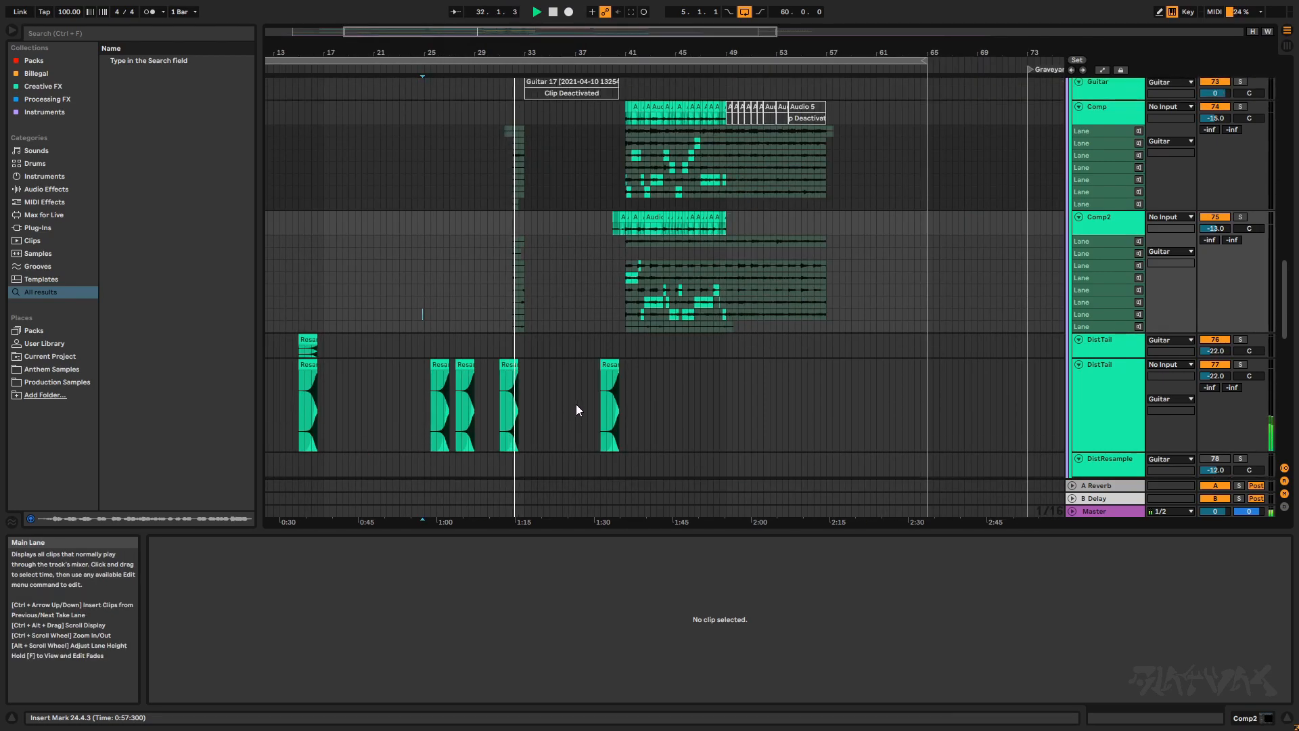
pyautogui.scroll(-3, 578, 408)
pyautogui.press('space')
pyautogui.scroll(-1, 574, 411)
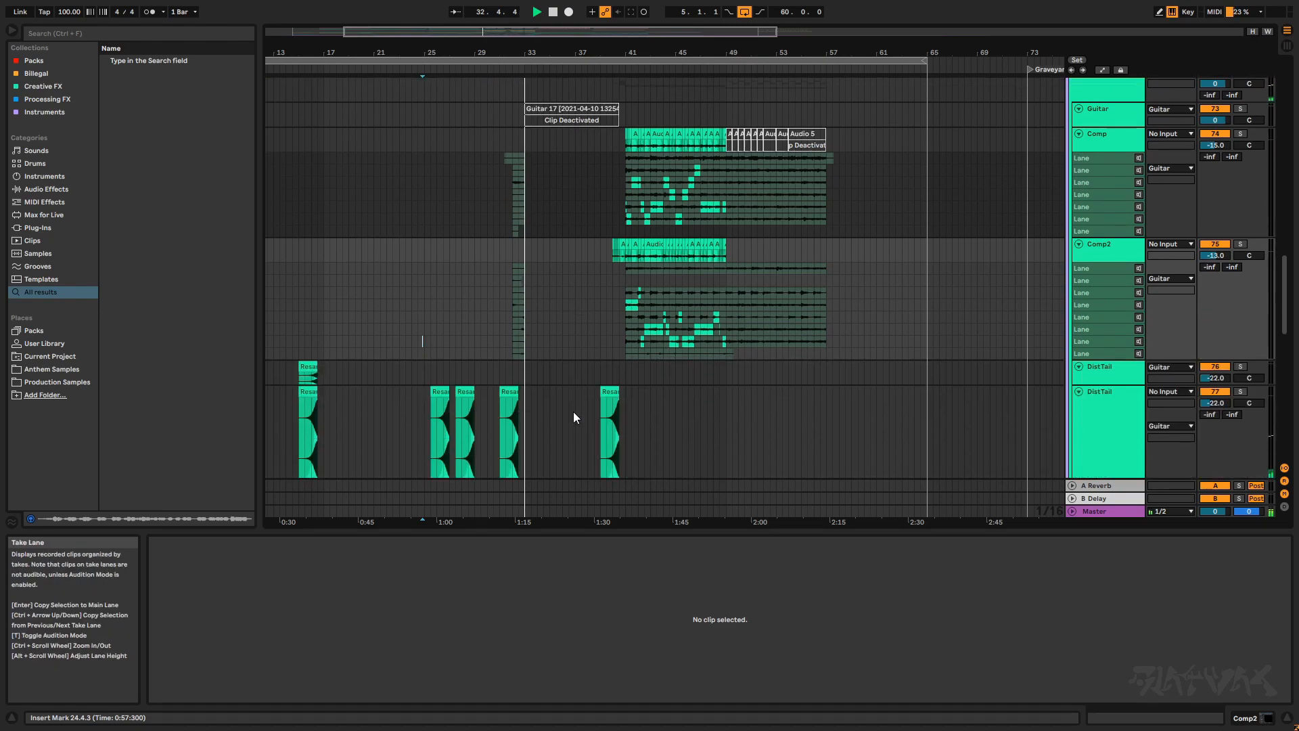
# - Open the Kontakt instrument on the 81 Kontakt track to view its Scarbee Rickenbacker Bass patch, and close its window
pyautogui.scroll(4, 575, 411)
pyautogui.scroll(2, 482, 415)
pyautogui.scroll(-8, 523, 406)
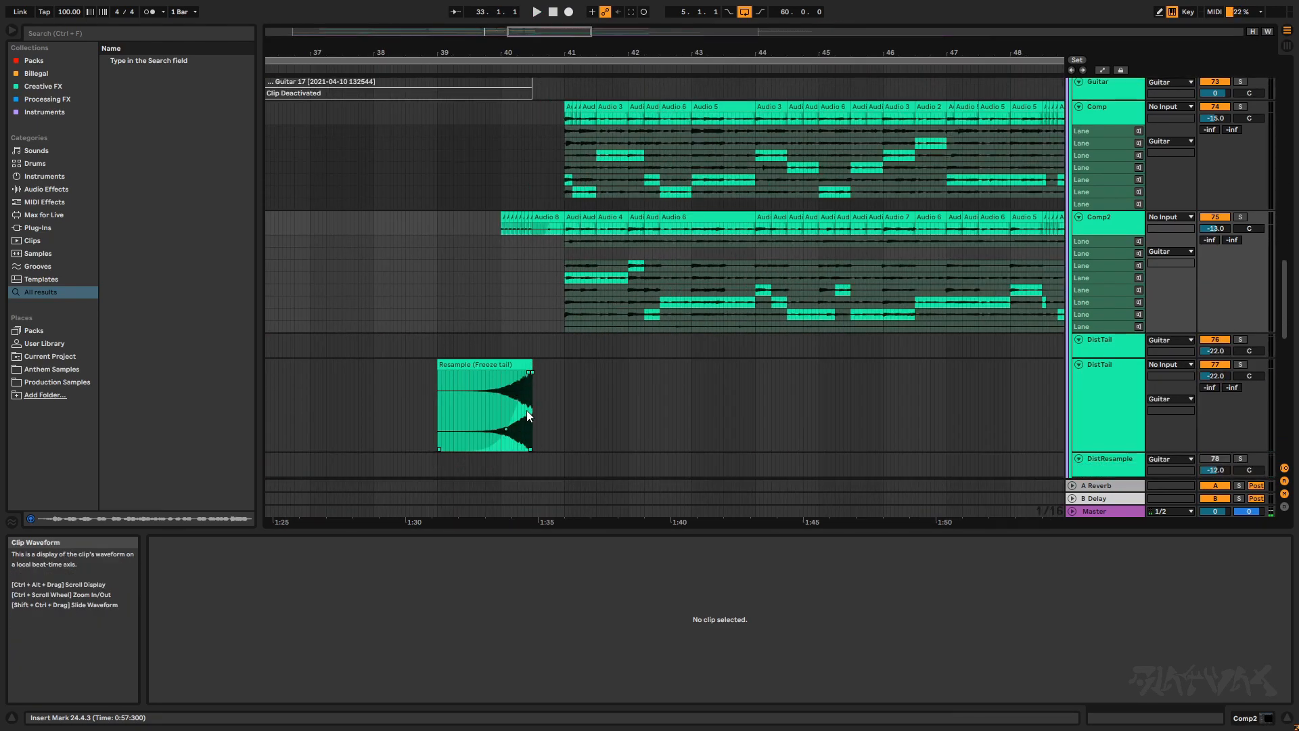
pyautogui.click(1095, 335)
pyautogui.click(1096, 318)
pyautogui.click(1102, 333)
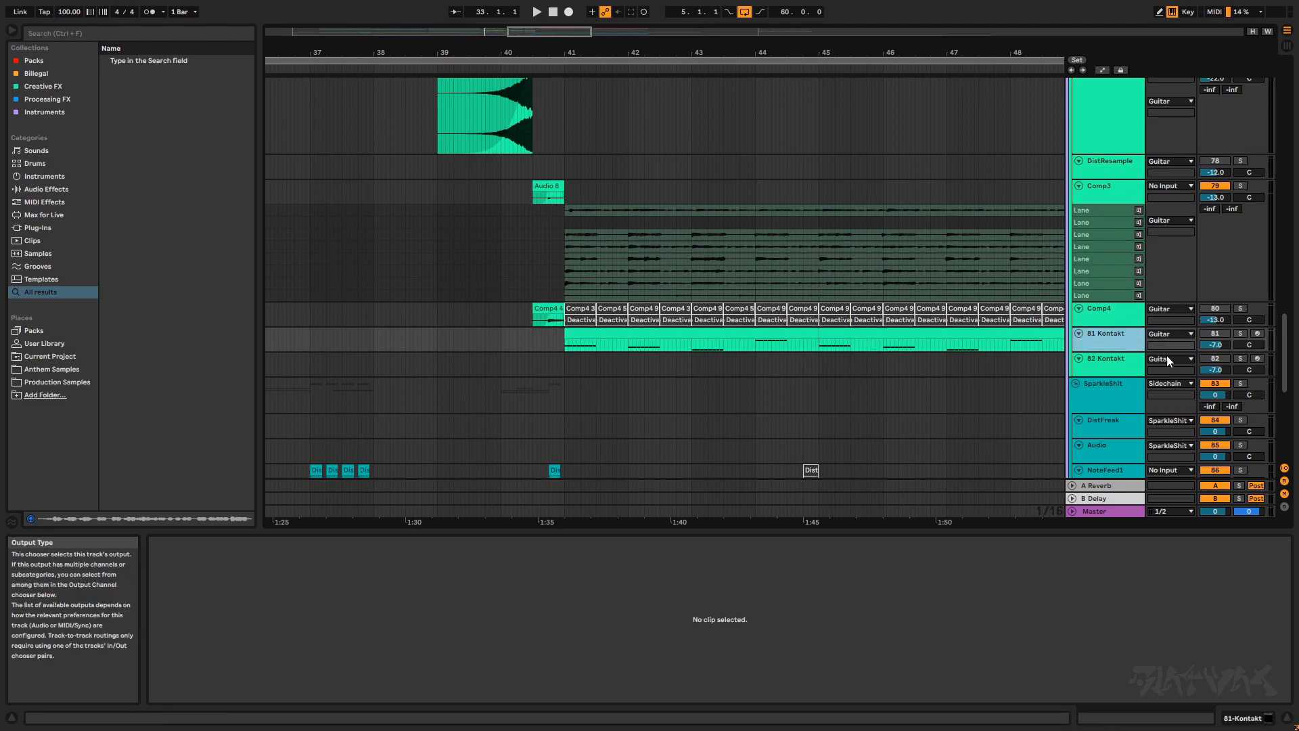
pyautogui.press('w')
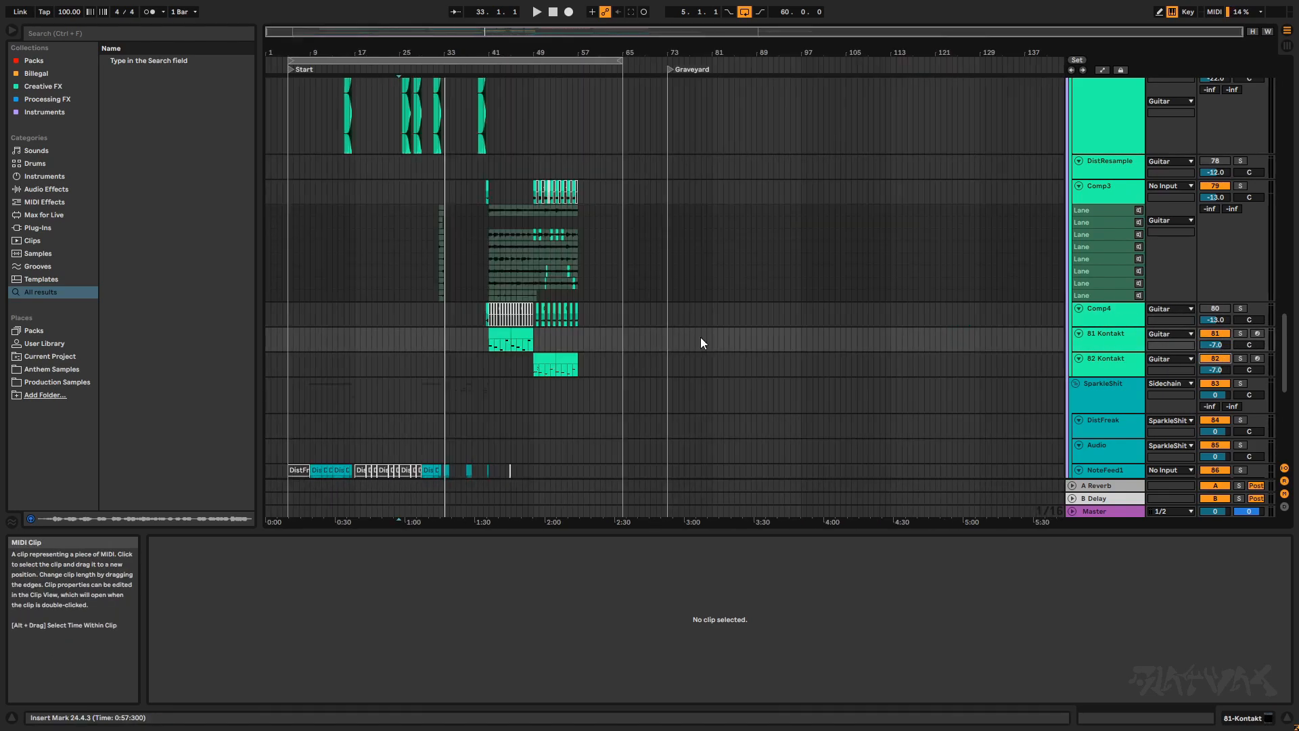
pyautogui.scroll(6, 477, 336)
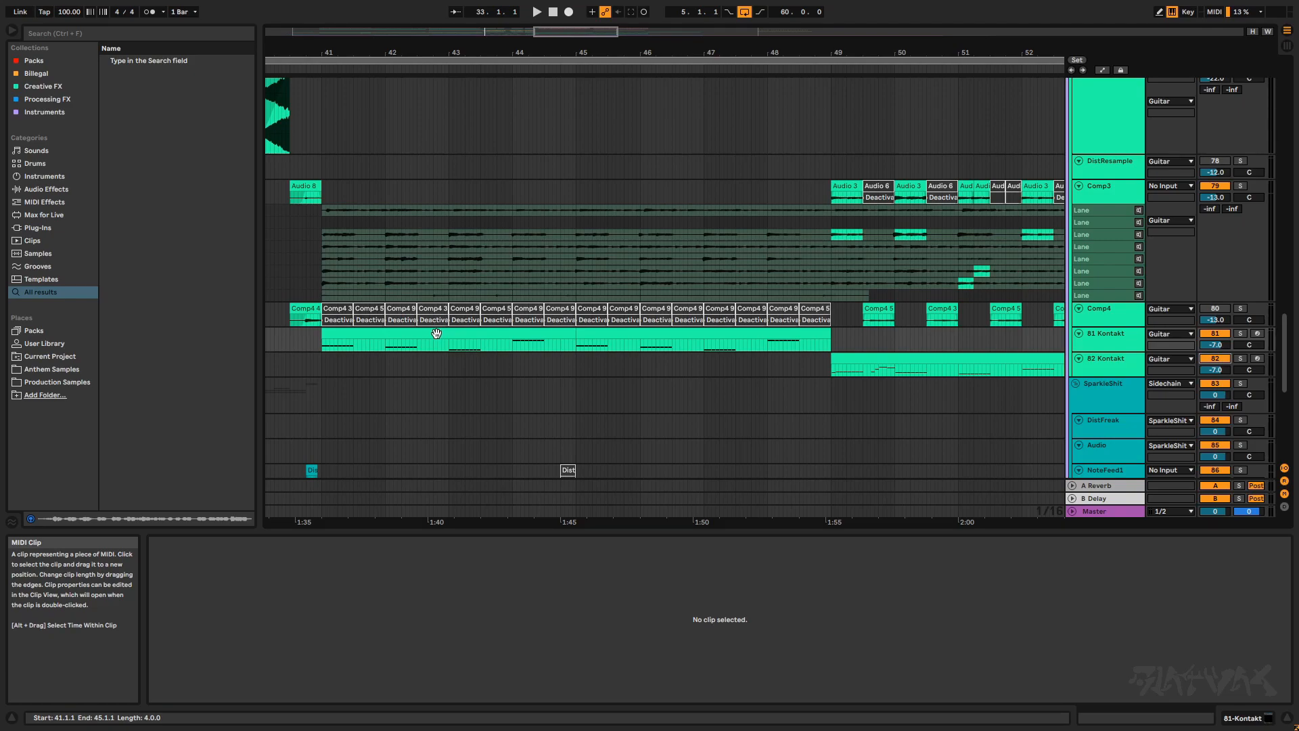
pyautogui.doubleClick(1097, 336)
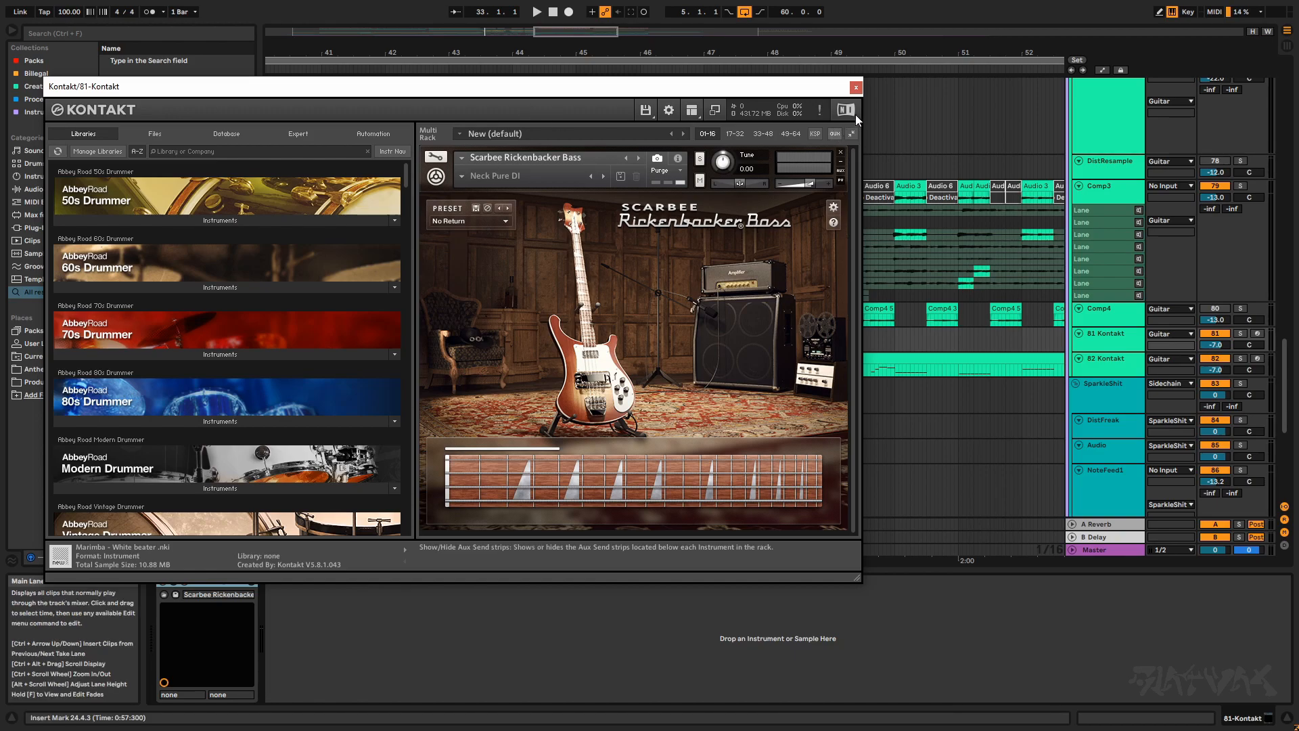
pyautogui.click(858, 89)
# - Solo the 81 Kontakt track and play its MIDI bass part from 41.1.1
pyautogui.click(1241, 333)
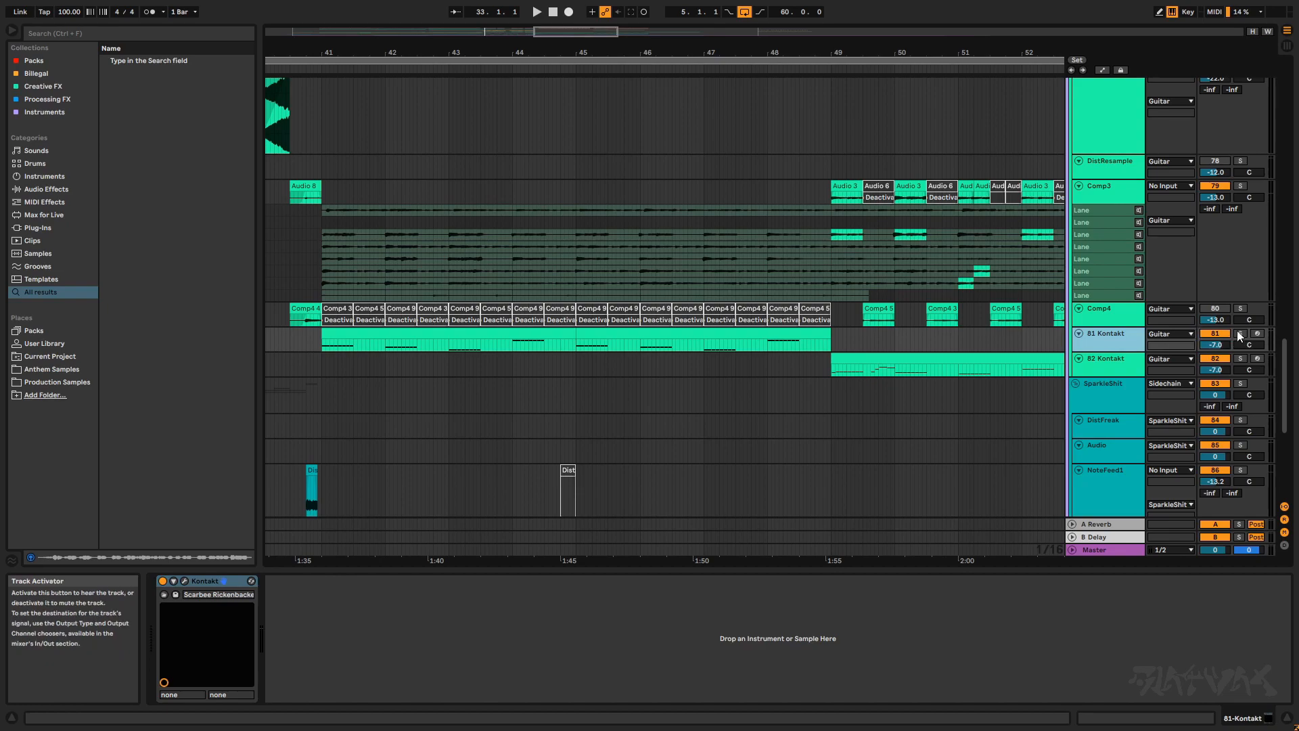
pyautogui.click(379, 331)
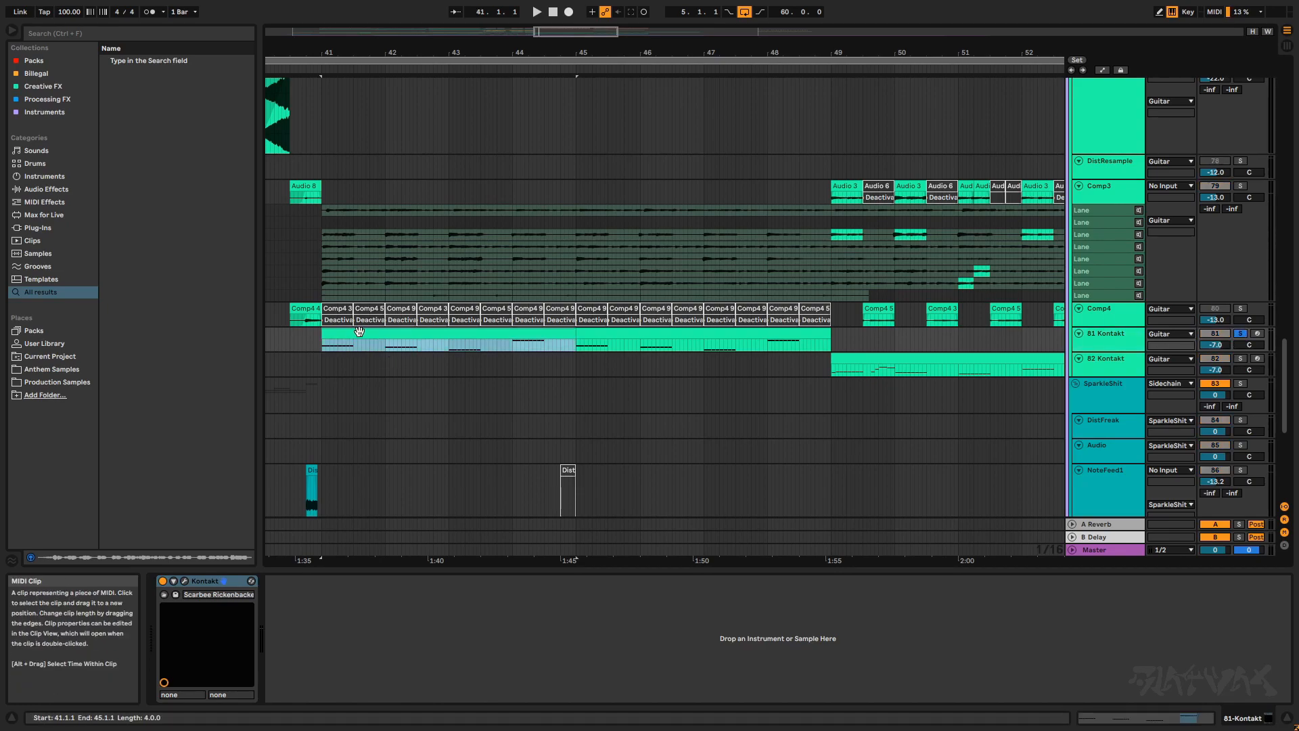
pyautogui.press('space')
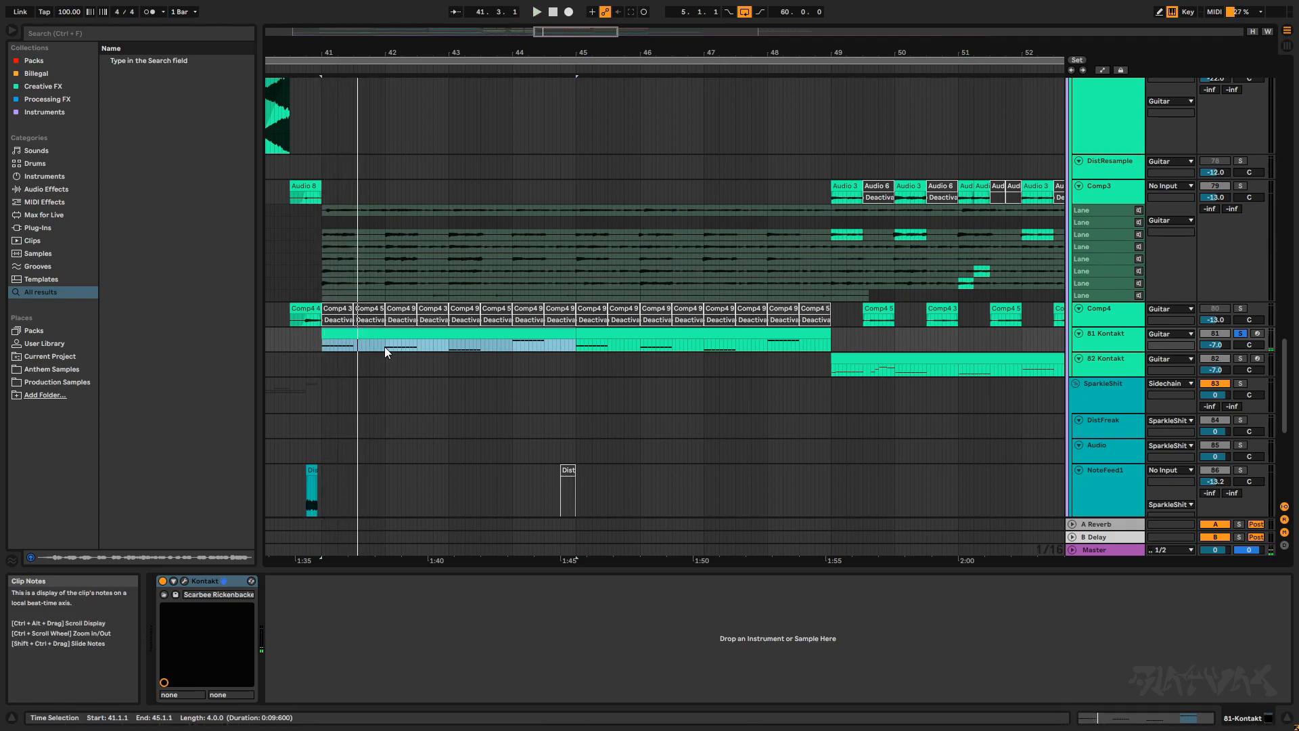
# - Turn off the 81 Kontakt solo and play the bass part from 41.1.1 with the full mix
pyautogui.click(326, 344)
pyautogui.press('space')
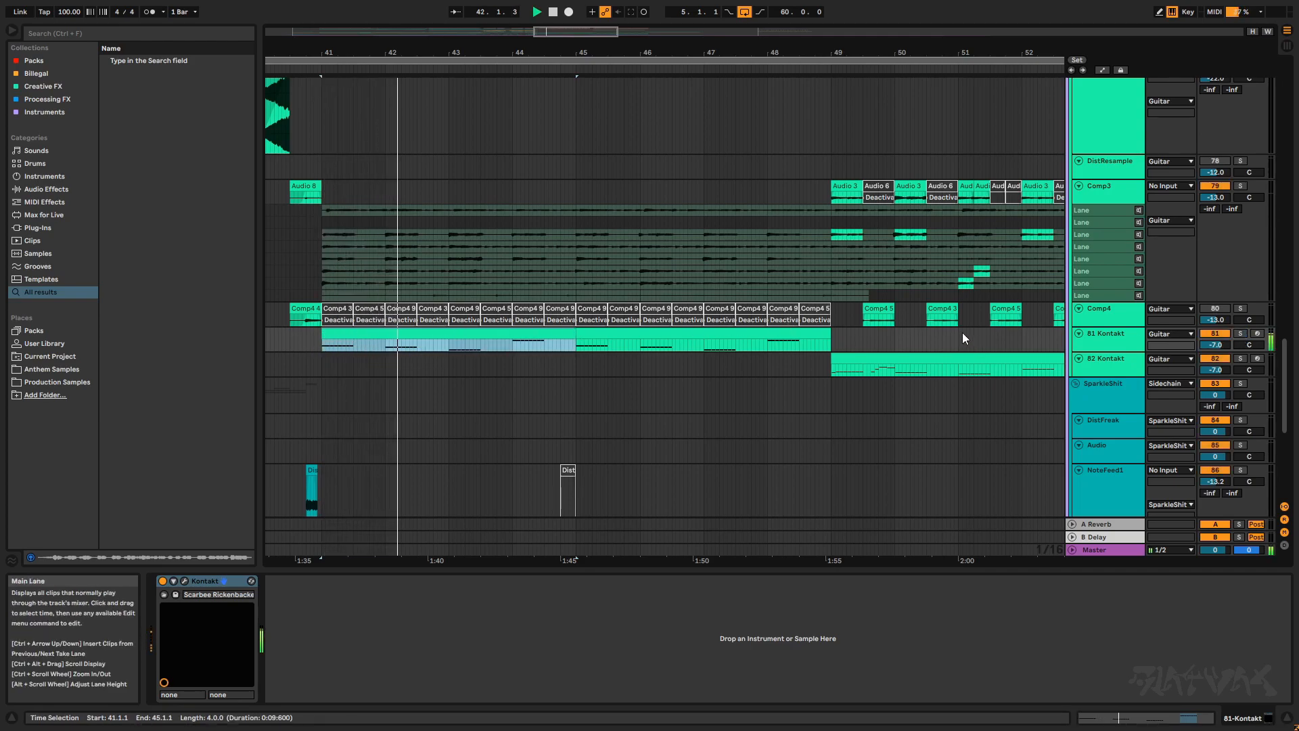
pyautogui.press('space')
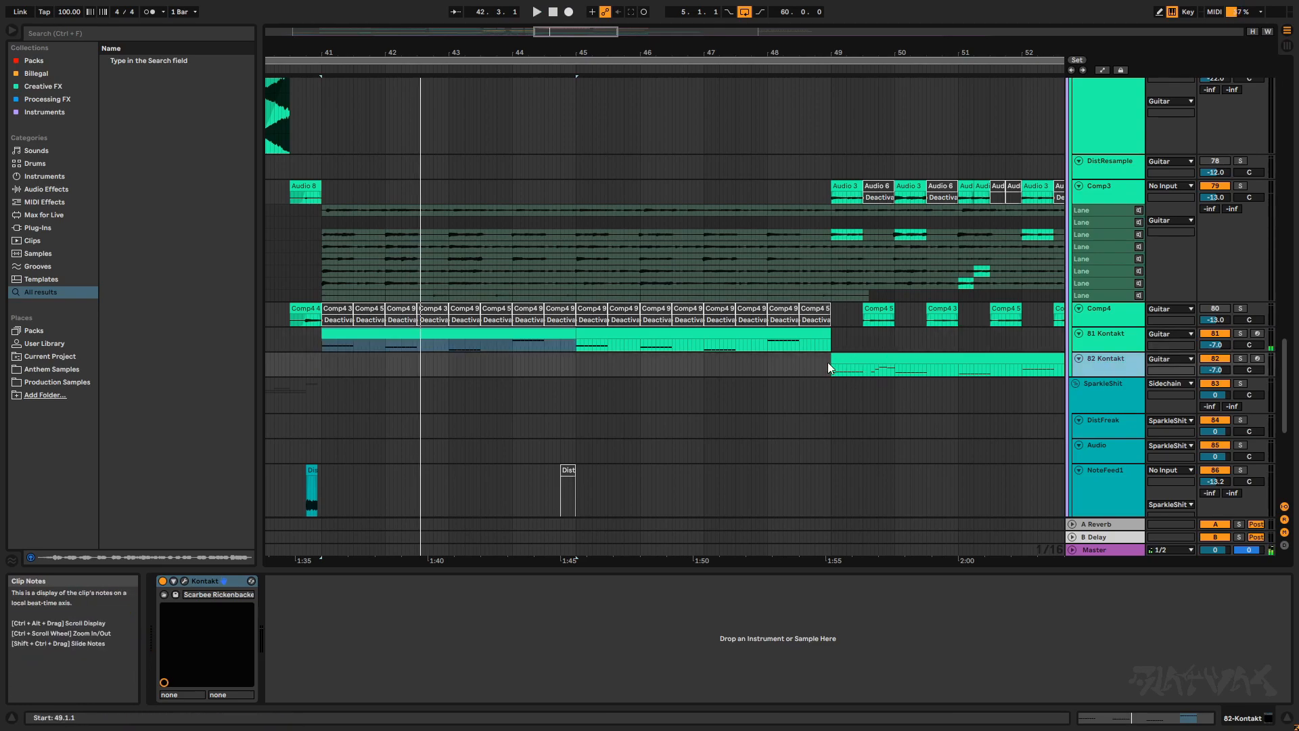
# - Open the Kontakt instrument on the 82 Kontakt track to view it, and close its window
pyautogui.click(799, 362)
pyautogui.hscroll(5, 881, 391)
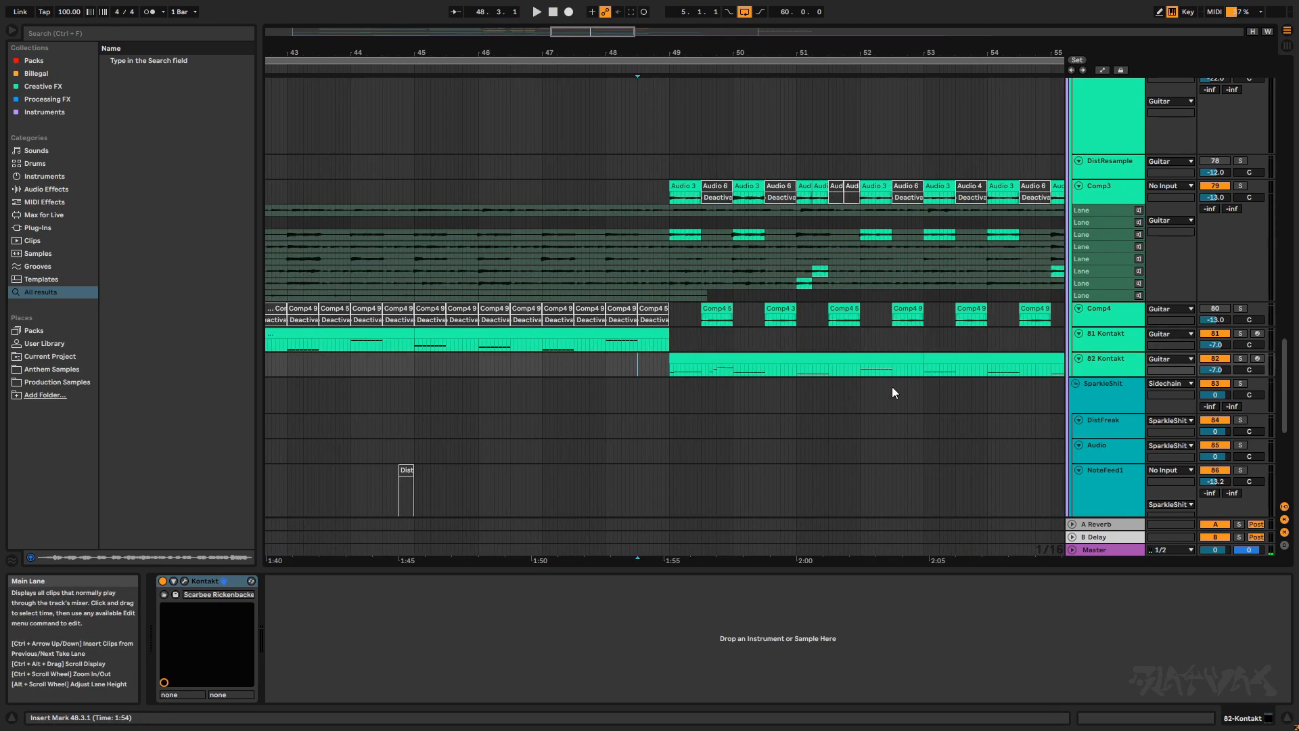
pyautogui.click(183, 581)
pyautogui.click(855, 86)
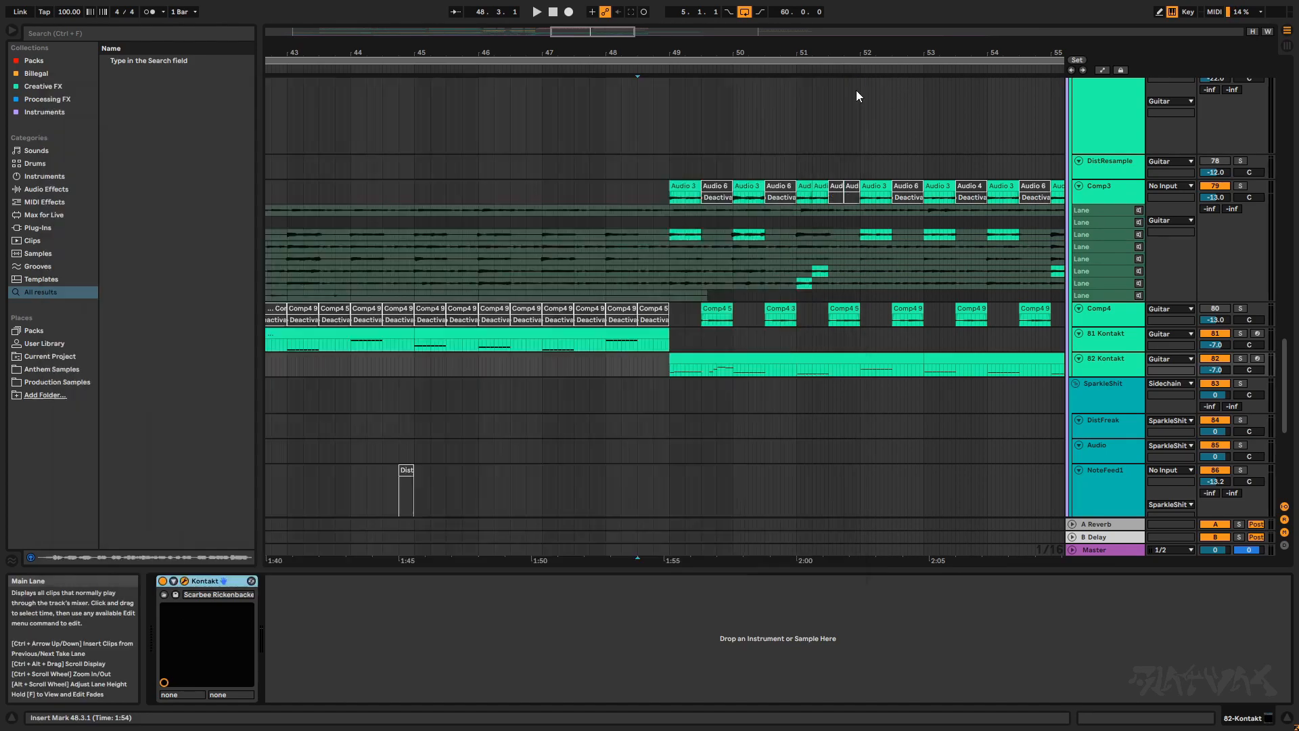
# - Solo the 82 Kontakt track, play its MIDI clip from 49.1.1, and turn the solo off
pyautogui.click(937, 356)
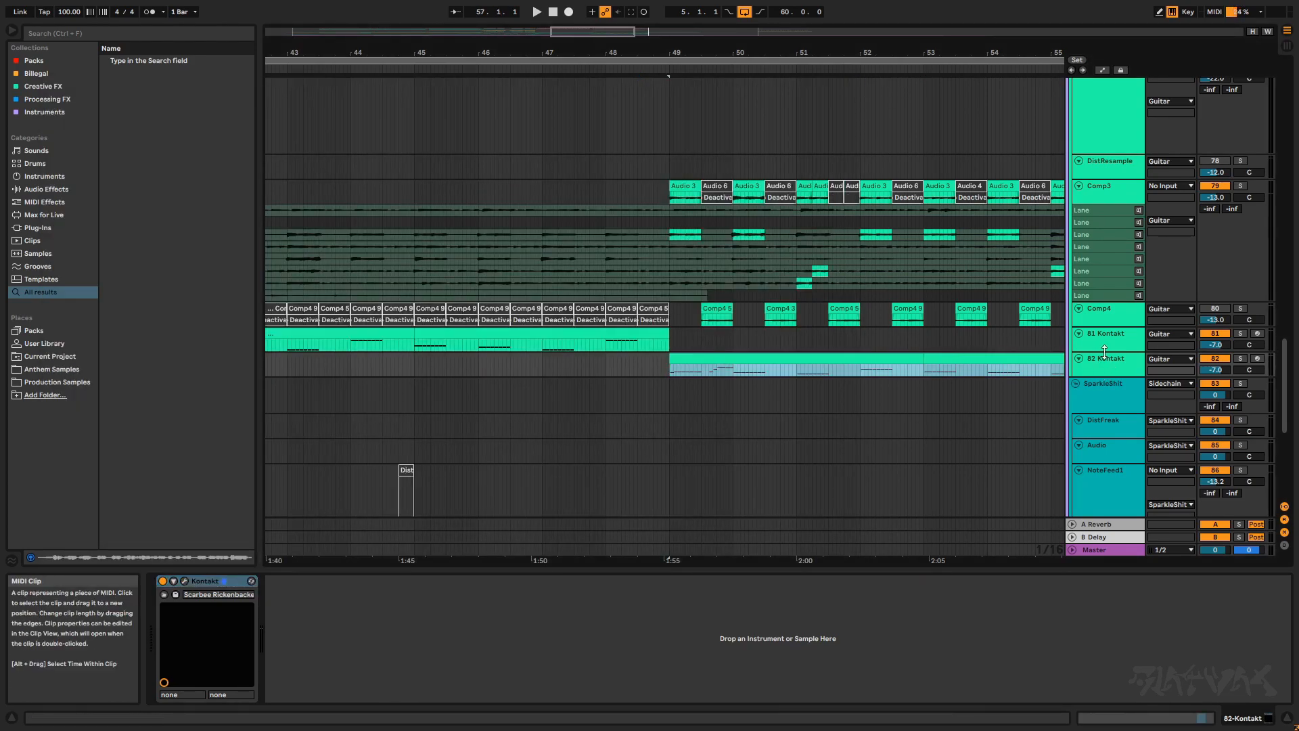
pyautogui.click(1241, 358)
pyautogui.click(681, 355)
pyautogui.press('space')
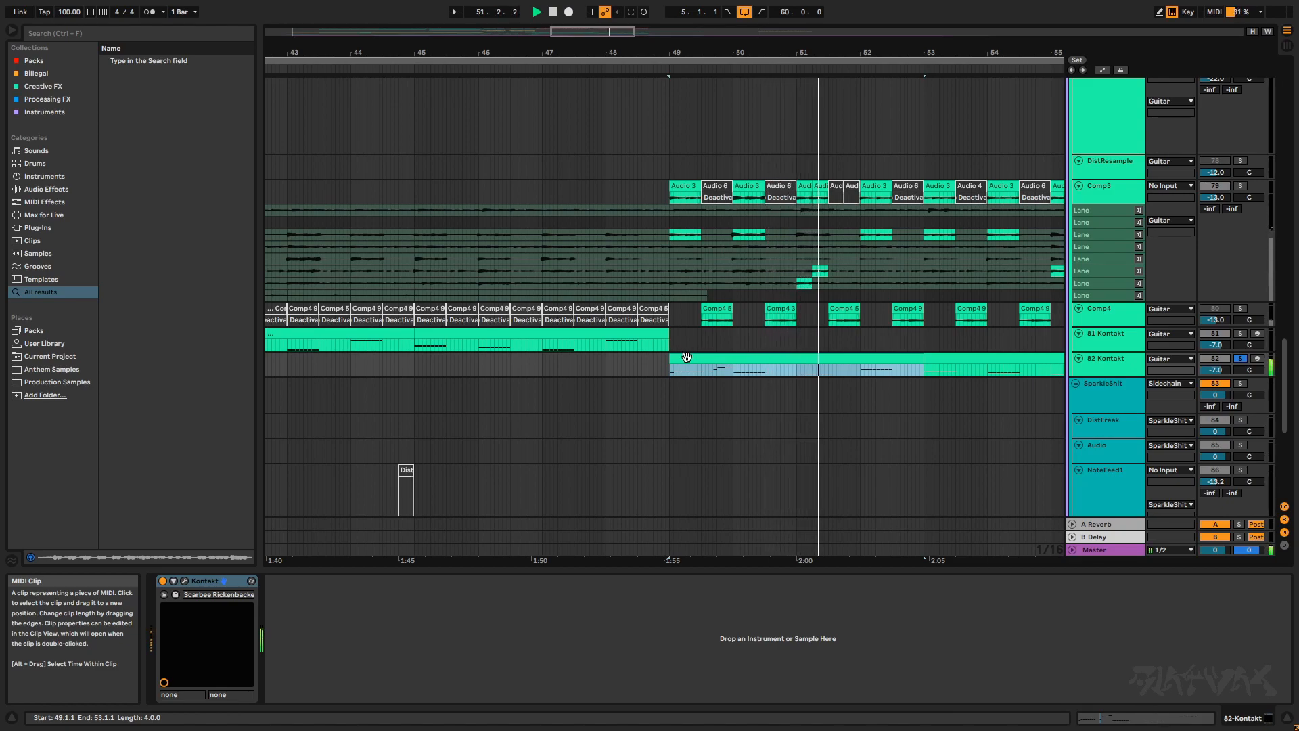
pyautogui.press('space')
pyautogui.scroll(-3, 828, 341)
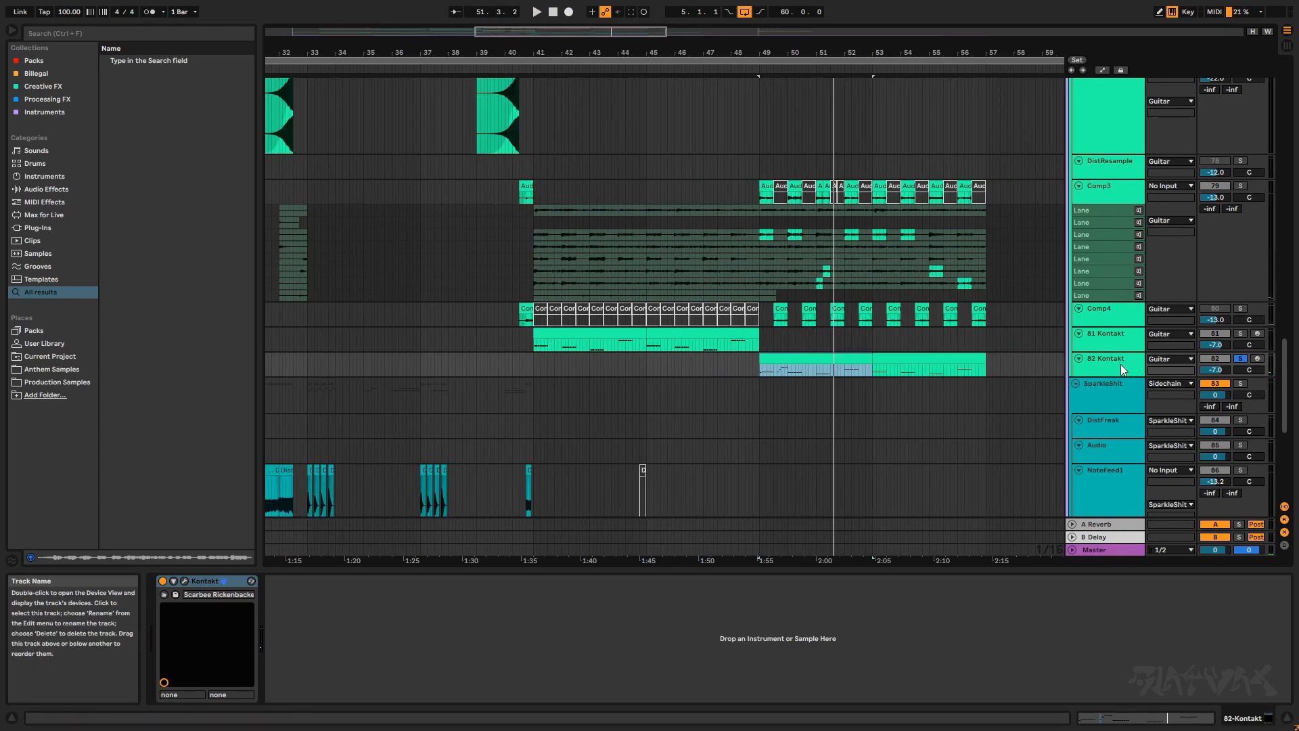
pyautogui.click(1241, 358)
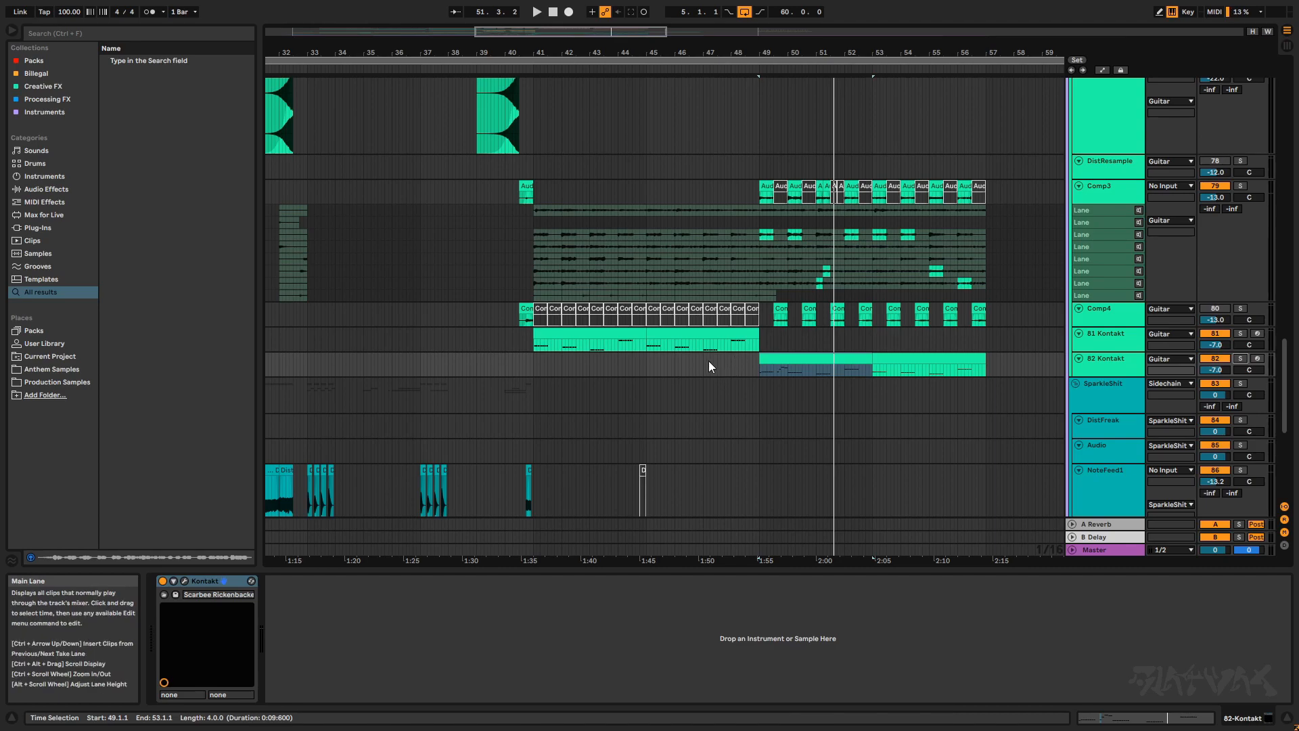
# - Play the full mix from 48.1.1 to hear the 82 Kontakt bass part in context
pyautogui.click(732, 365)
pyautogui.press('space')
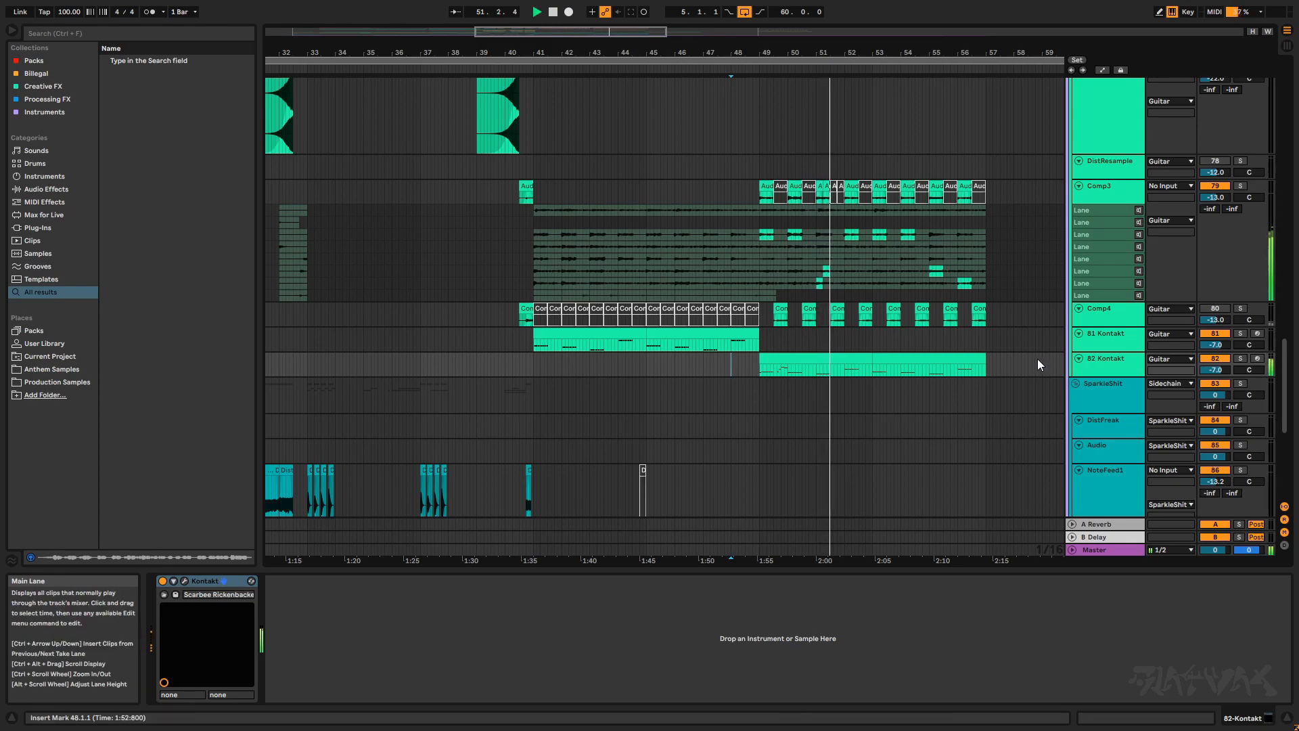
pyautogui.keyDown('ctrl'); pyautogui.scroll(-3, 768, 404); pyautogui.keyUp('ctrl')
# - Stop playback and select the 13 Kontakt track in the DrumsEGG group
pyautogui.scroll(5, 769, 404)
pyautogui.scroll(10, 769, 411)
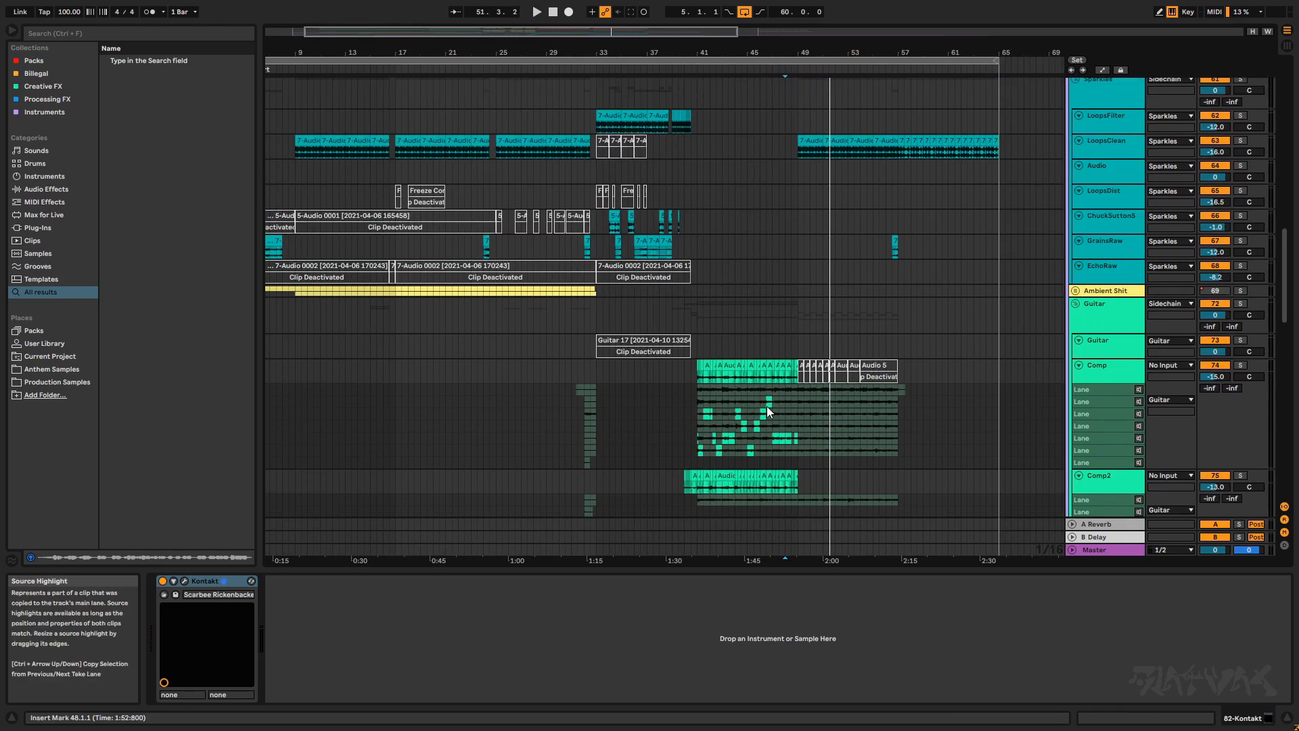
pyautogui.scroll(8, 767, 410)
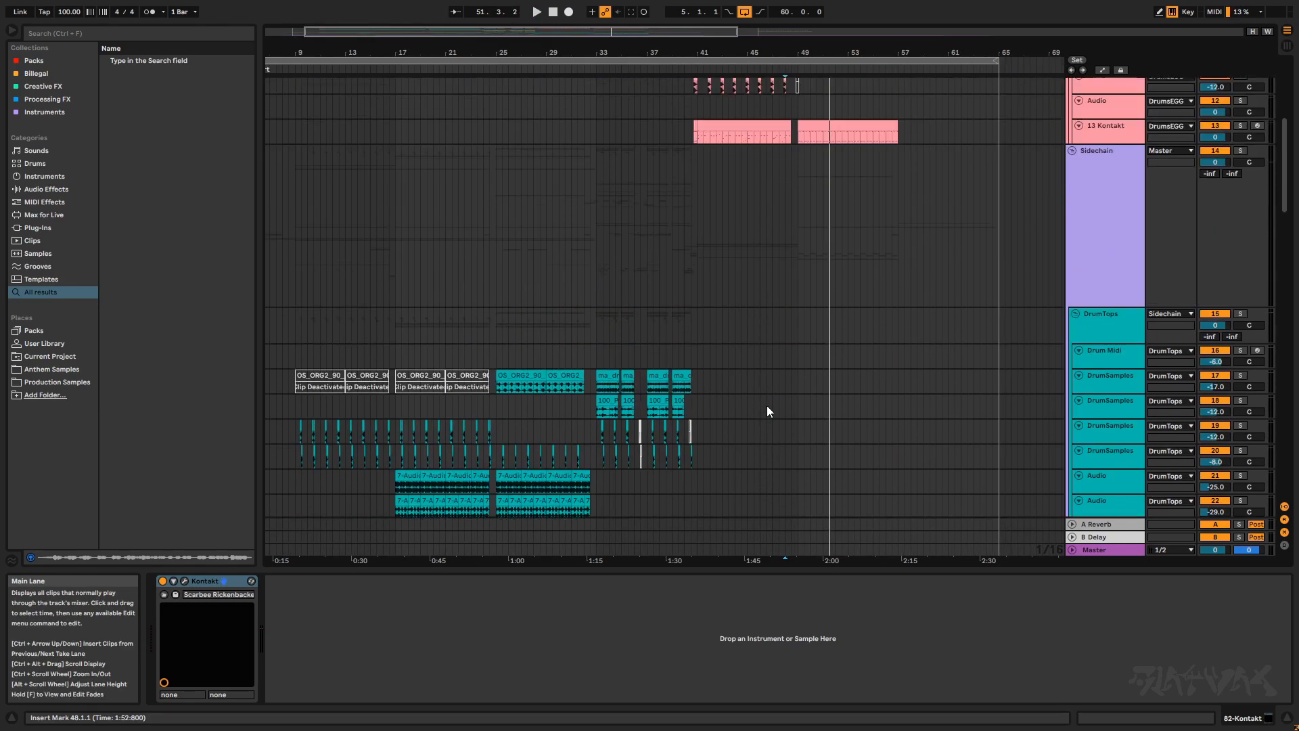
pyautogui.scroll(3, 766, 405)
pyautogui.scroll(-3, 766, 405)
pyautogui.scroll(6, 762, 403)
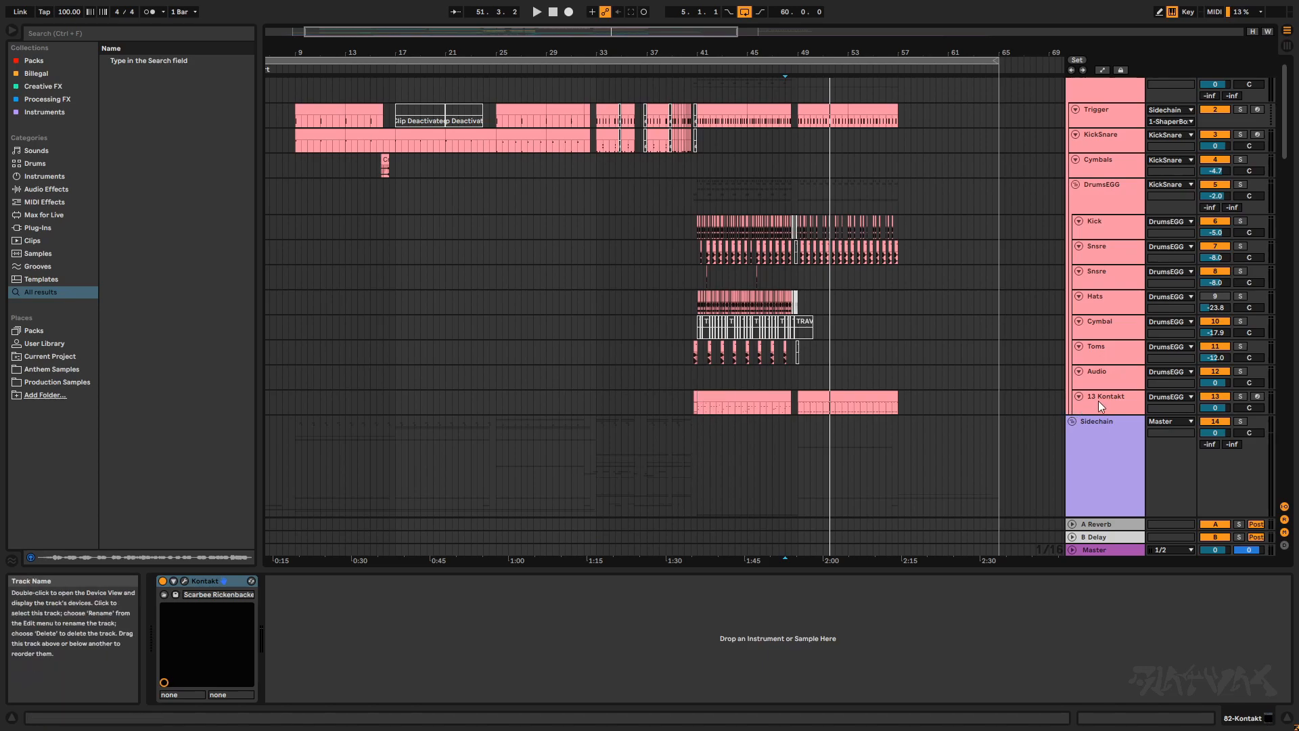
pyautogui.click(1095, 352)
pyautogui.click(1100, 375)
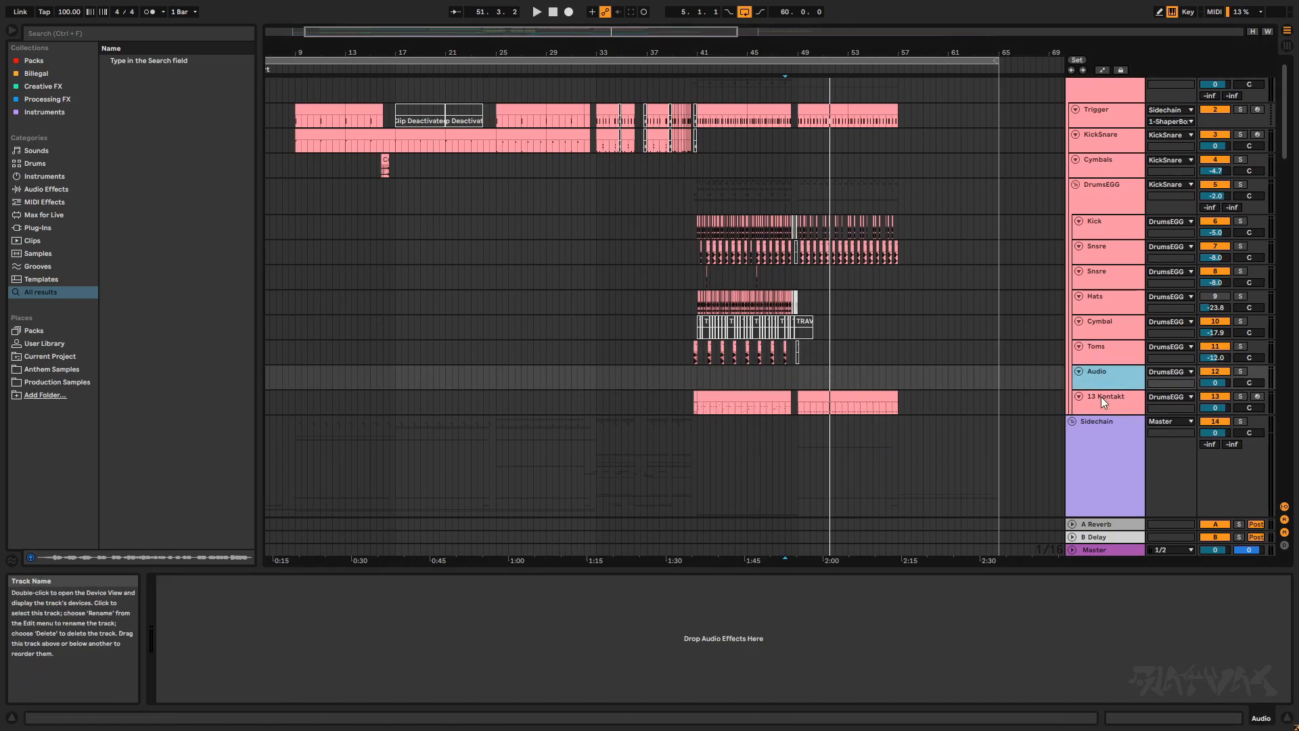
pyautogui.click(1102, 398)
pyautogui.scroll(2, 756, 404)
pyautogui.scroll(-3, 762, 405)
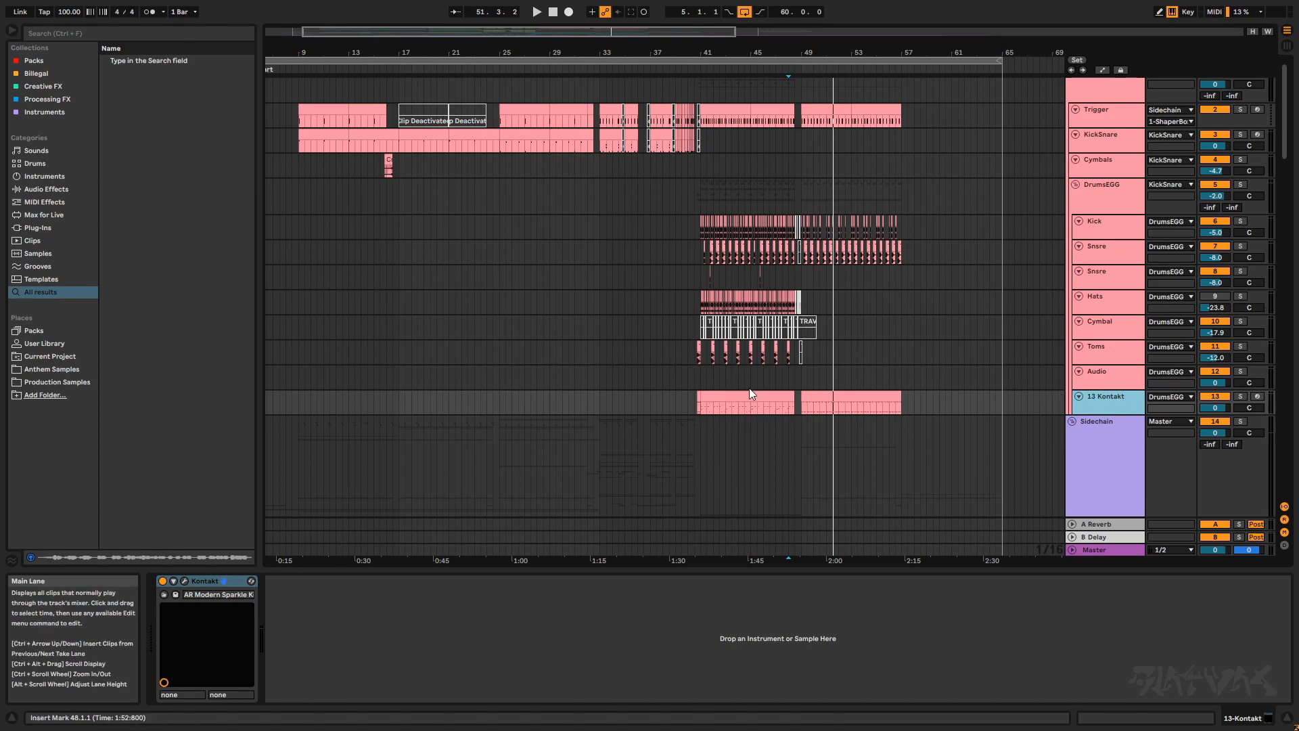
# - Open the first 13 Kontakt MIDI clip and enlarge its note editor
pyautogui.doubleClick(706, 403)
pyautogui.moveTo(706, 299); pyautogui.dragTo(706, 153)
pyautogui.click(1096, 87)
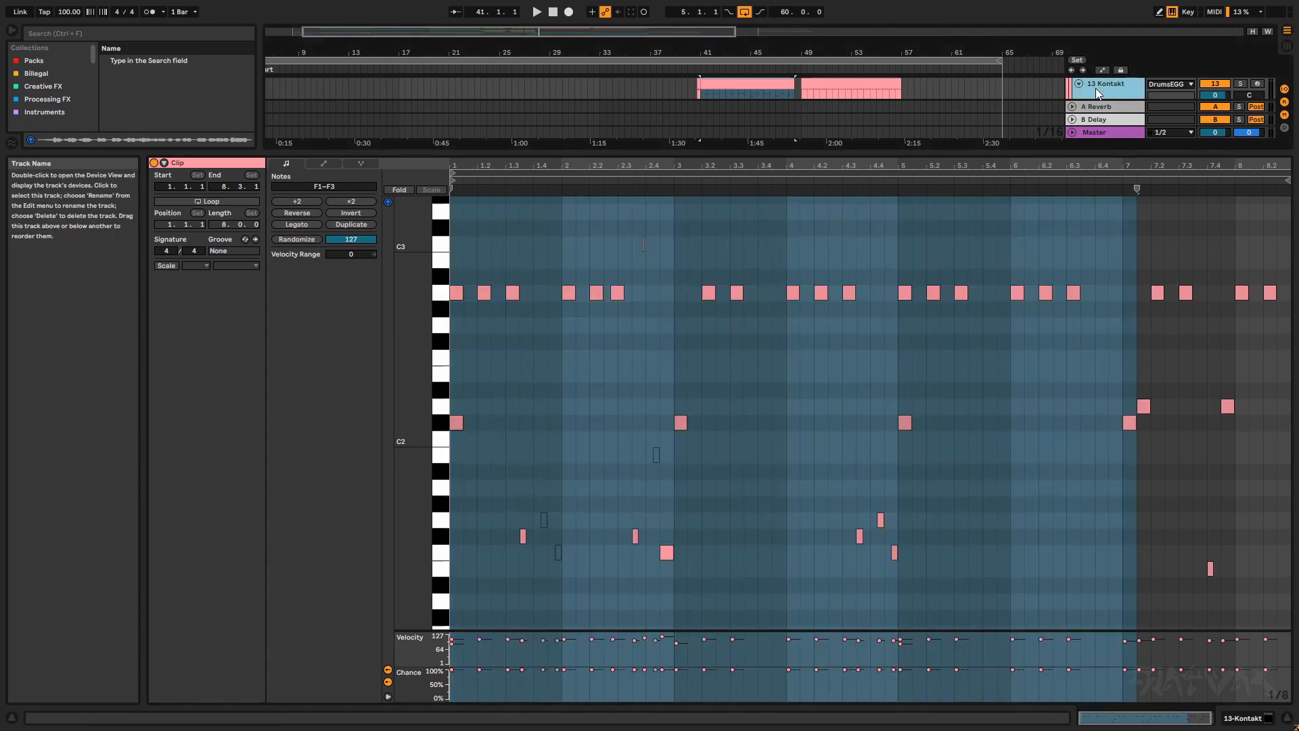
# - View the AR Modern Sparkle Kit instrument on 13 Kontakt, arm the track, and return to the clip's notes
pyautogui.hotkey('ctrl', 'alt', 'p')
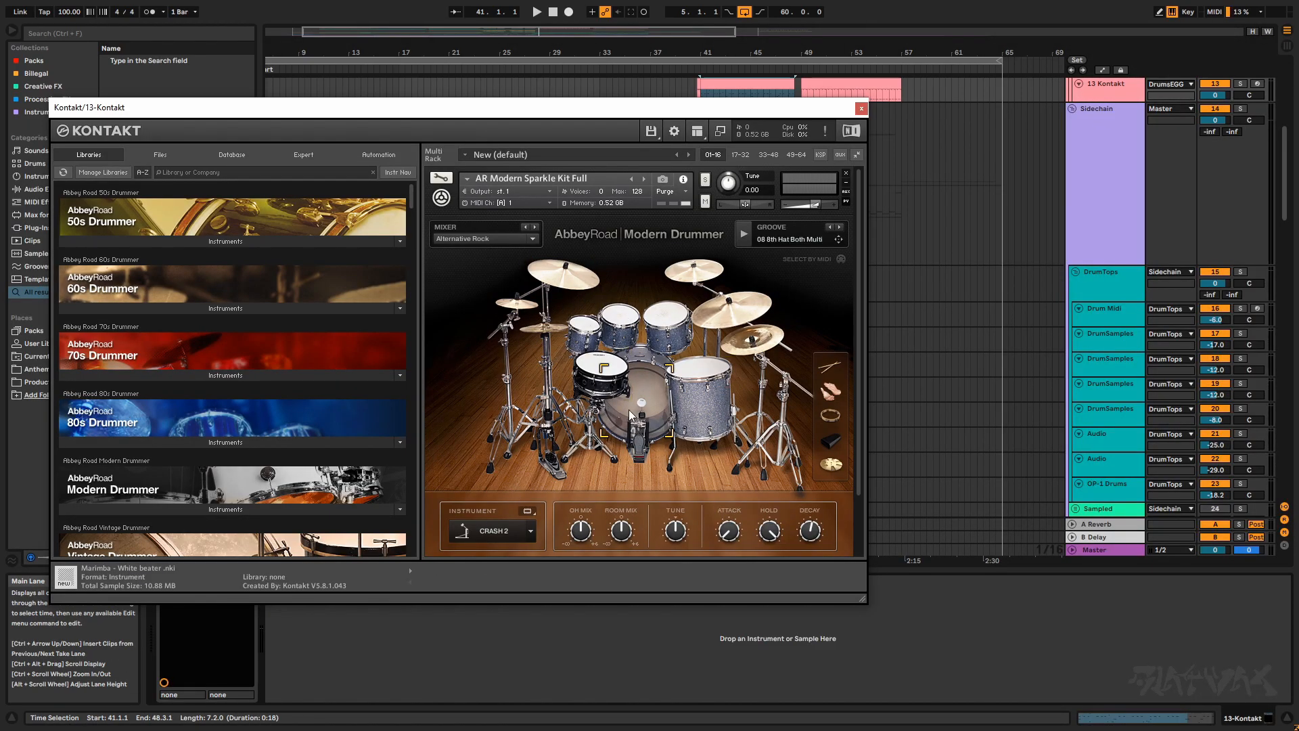
pyautogui.scroll(1, 1126, 125)
pyautogui.click(1126, 125)
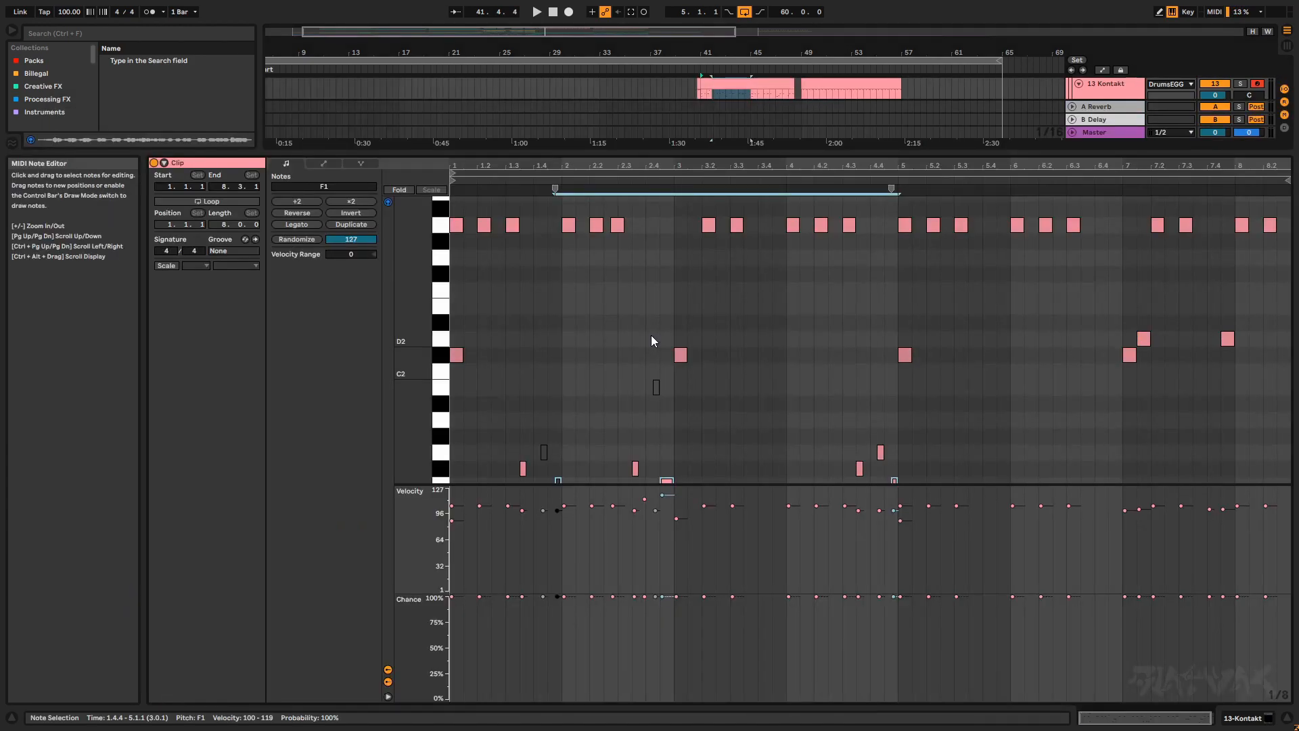
# - Play the 13 Kontakt drum clip from its start with the mix, following its low notes in the editor
pyautogui.scroll(-1, 651, 335)
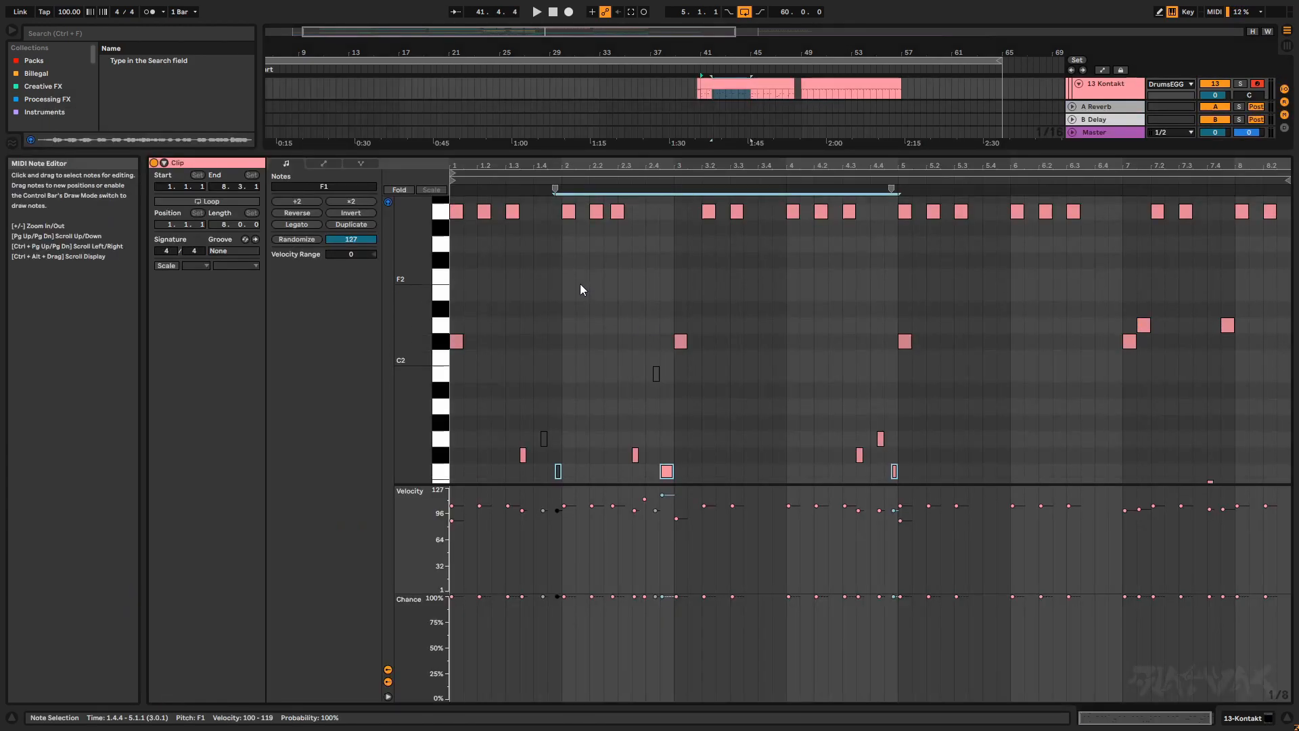
pyautogui.click(697, 92)
pyautogui.press('space')
pyautogui.click(718, 85)
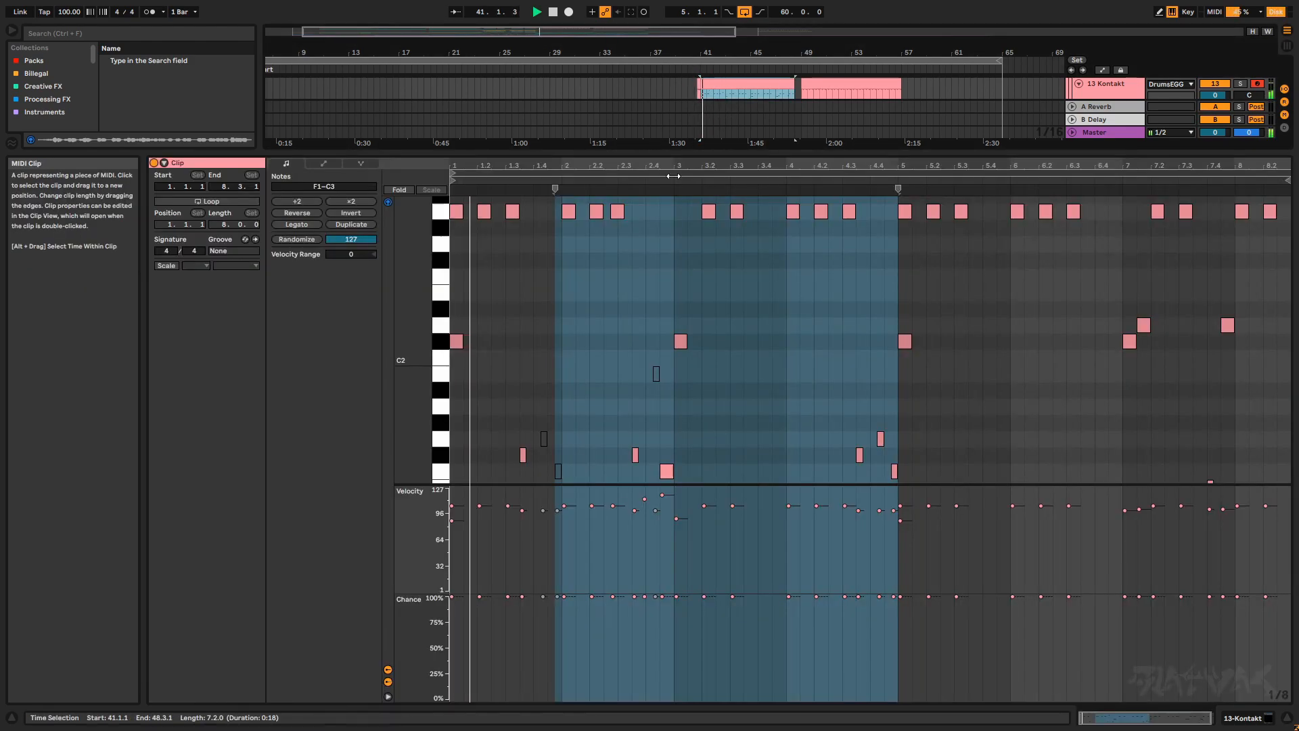
pyautogui.scroll(-4, 541, 264)
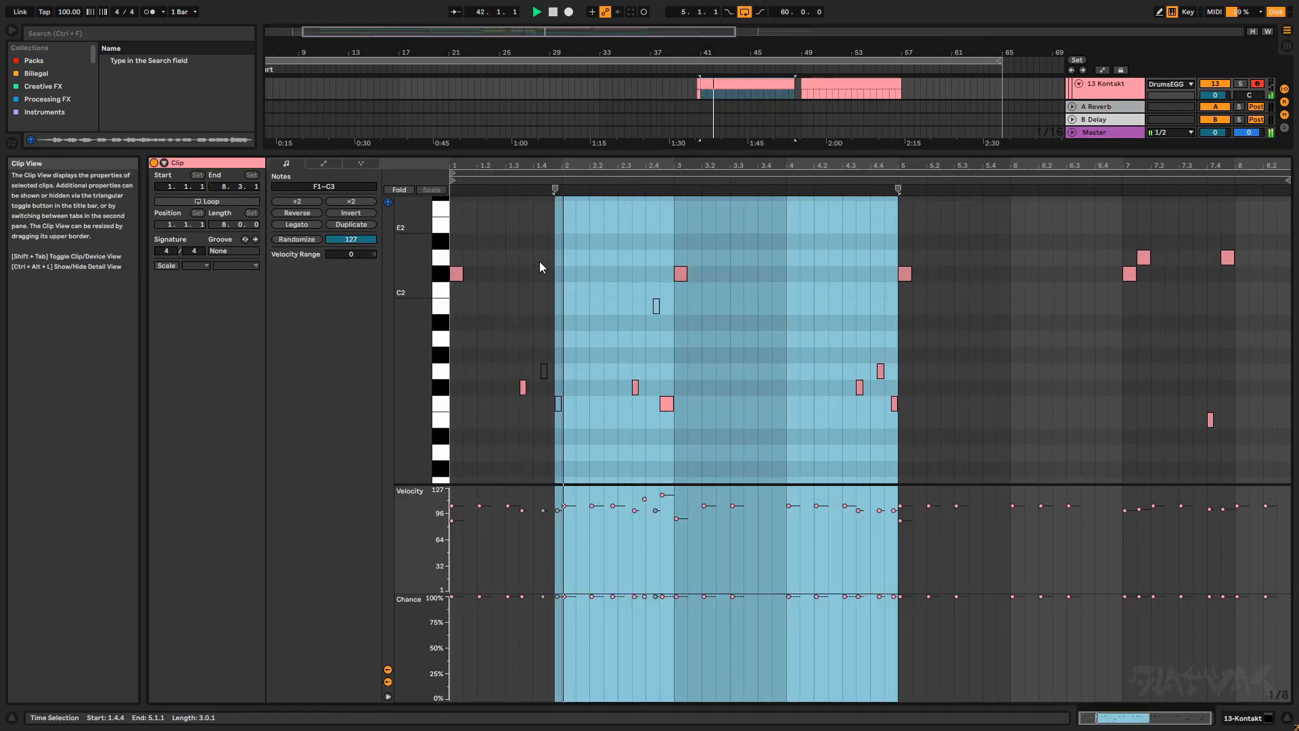
pyautogui.scroll(1, 539, 266)
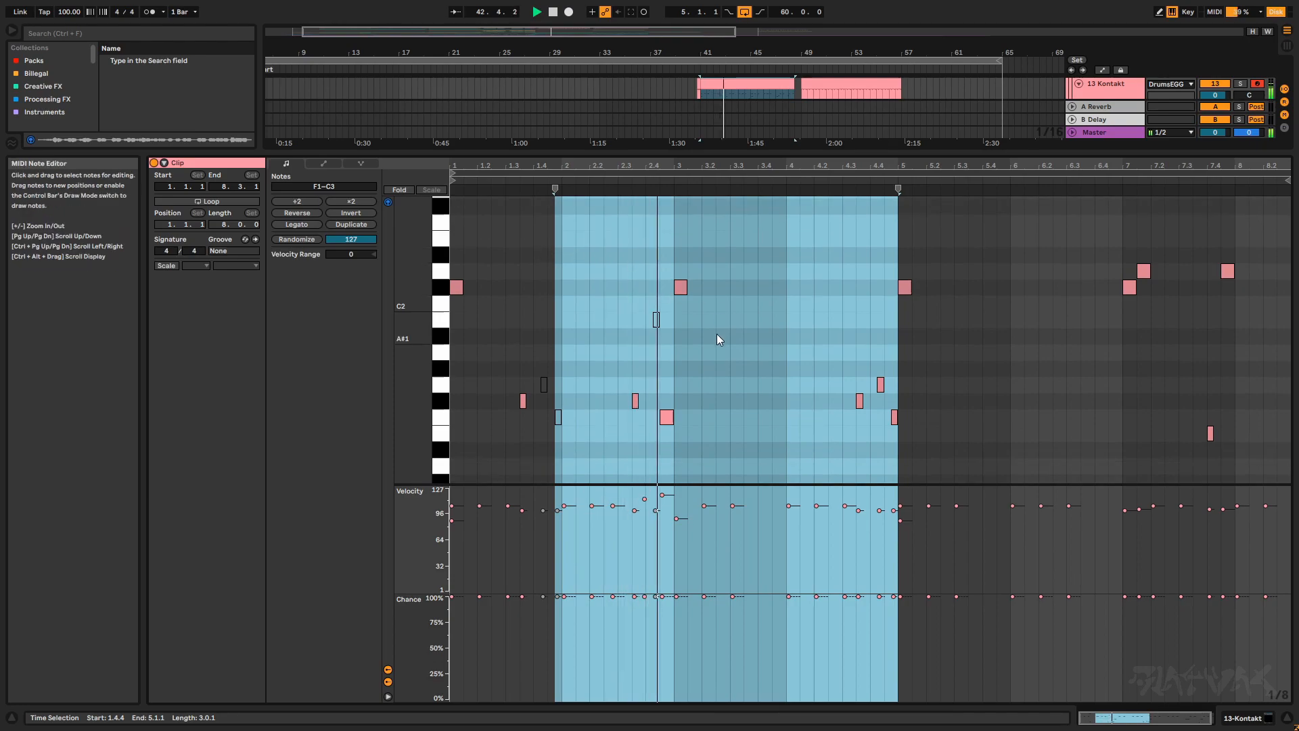
pyautogui.scroll(-7, 726, 338)
pyautogui.scroll(6, 735, 332)
# - Try lowering the velocity of the F1 note just before clip bar 5 to about 53, and undo it
pyautogui.keyDown('ctrl'); pyautogui.scroll(6, 879, 343); pyautogui.keyUp('ctrl')
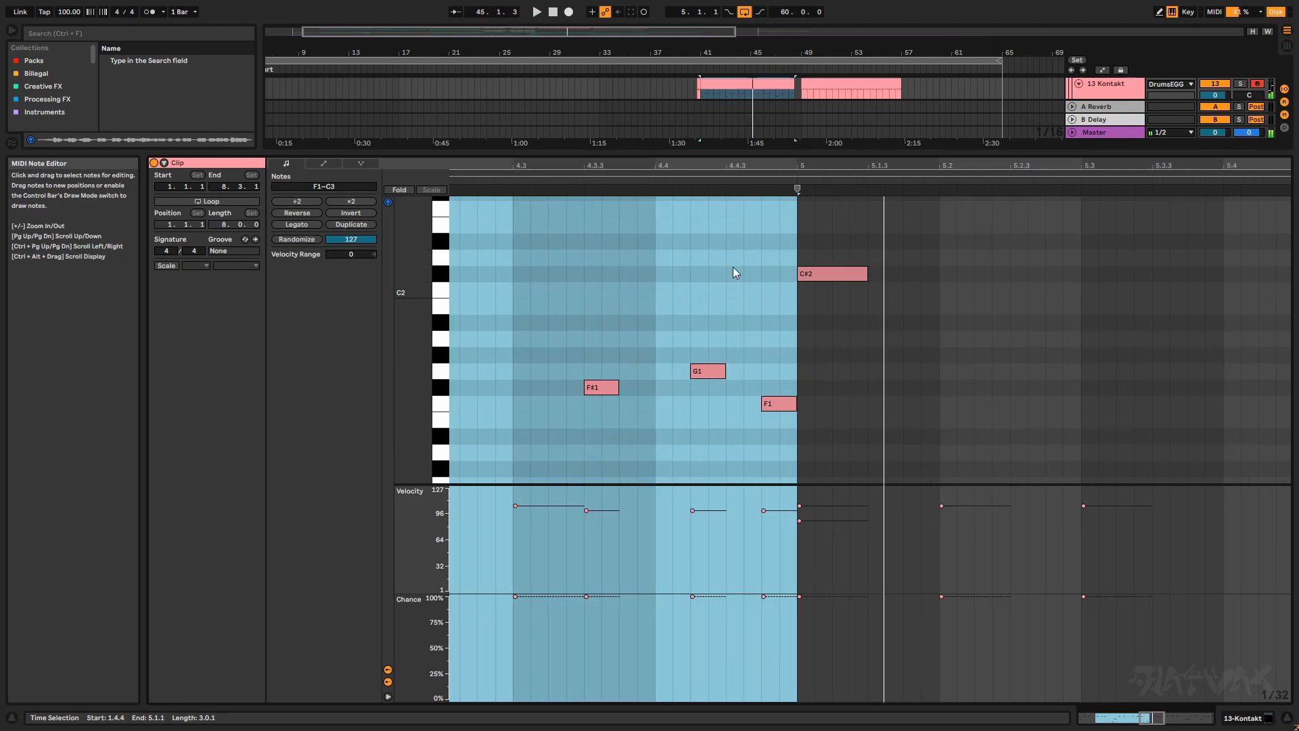
pyautogui.click(744, 454)
pyautogui.click(776, 407)
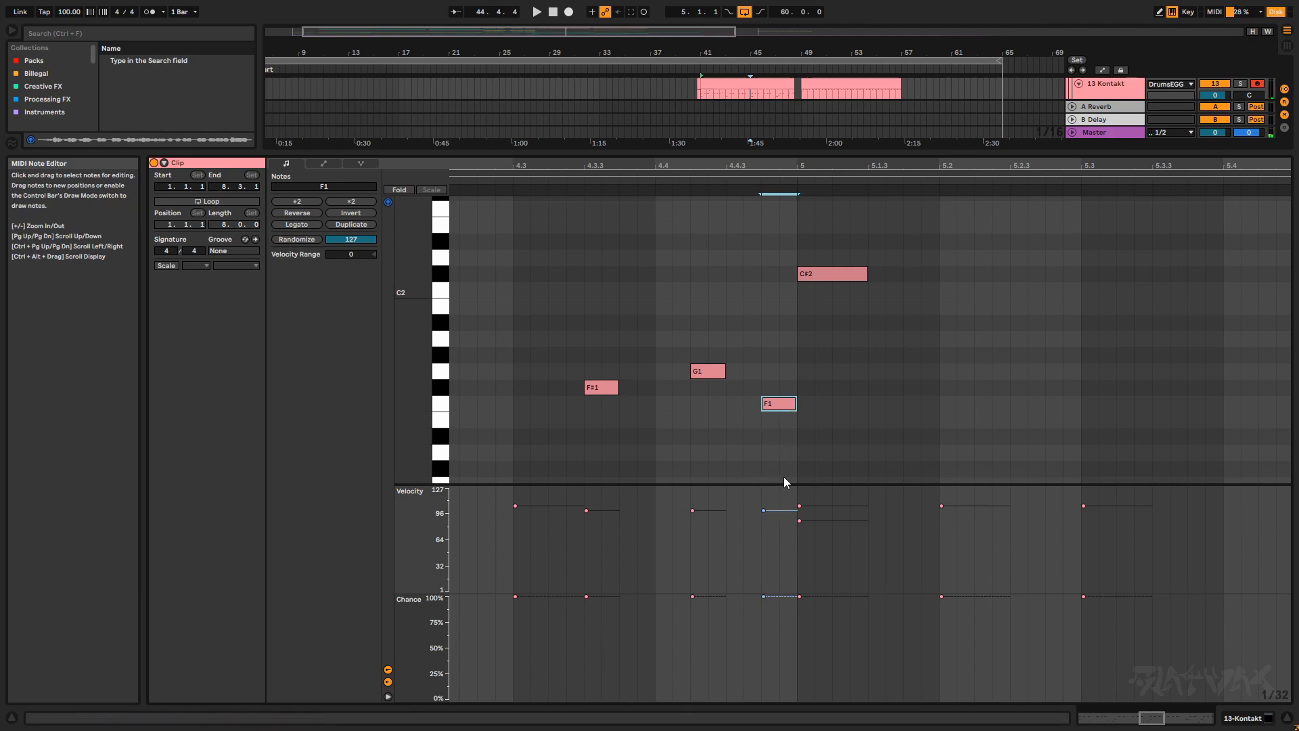
pyautogui.moveTo(769, 510); pyautogui.dragTo(768, 535)
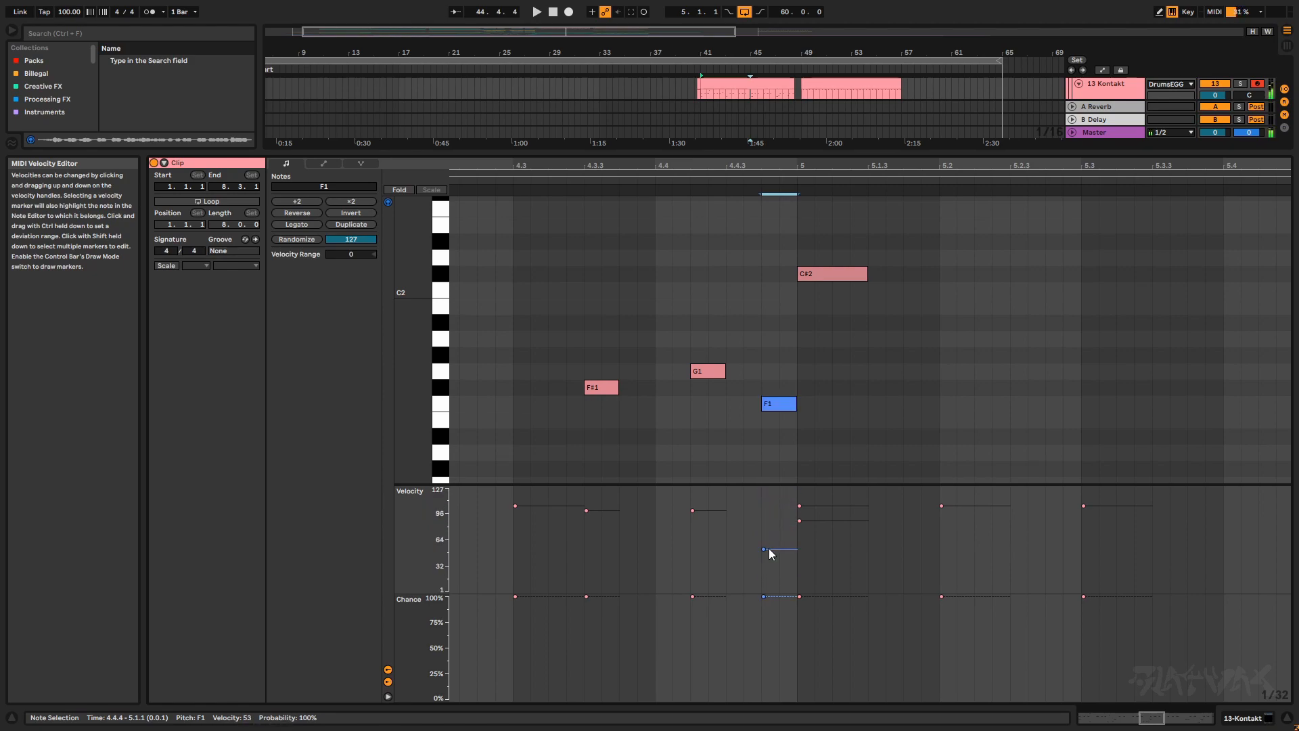
pyautogui.hotkey('ctrl', 'z')
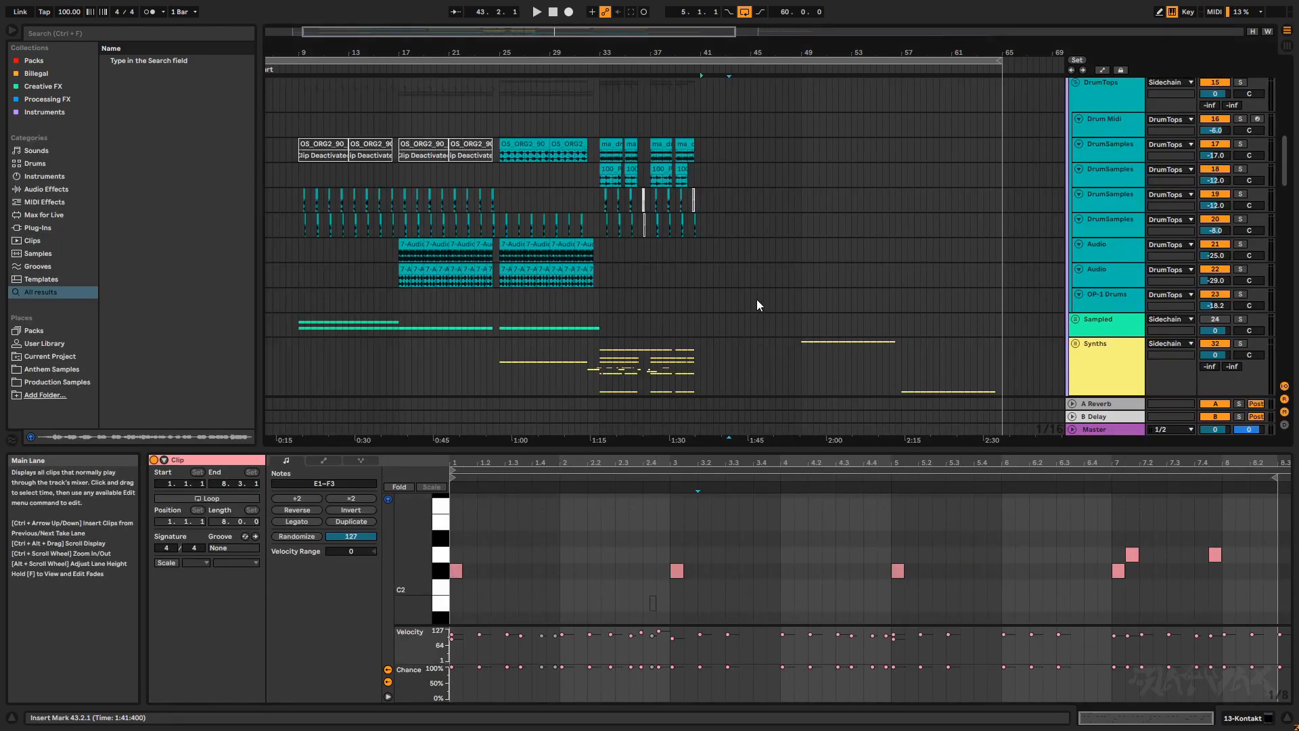
# - Play the full mix from 40.2.4 in the arrangement to hear the drums in context
pyautogui.press('-')
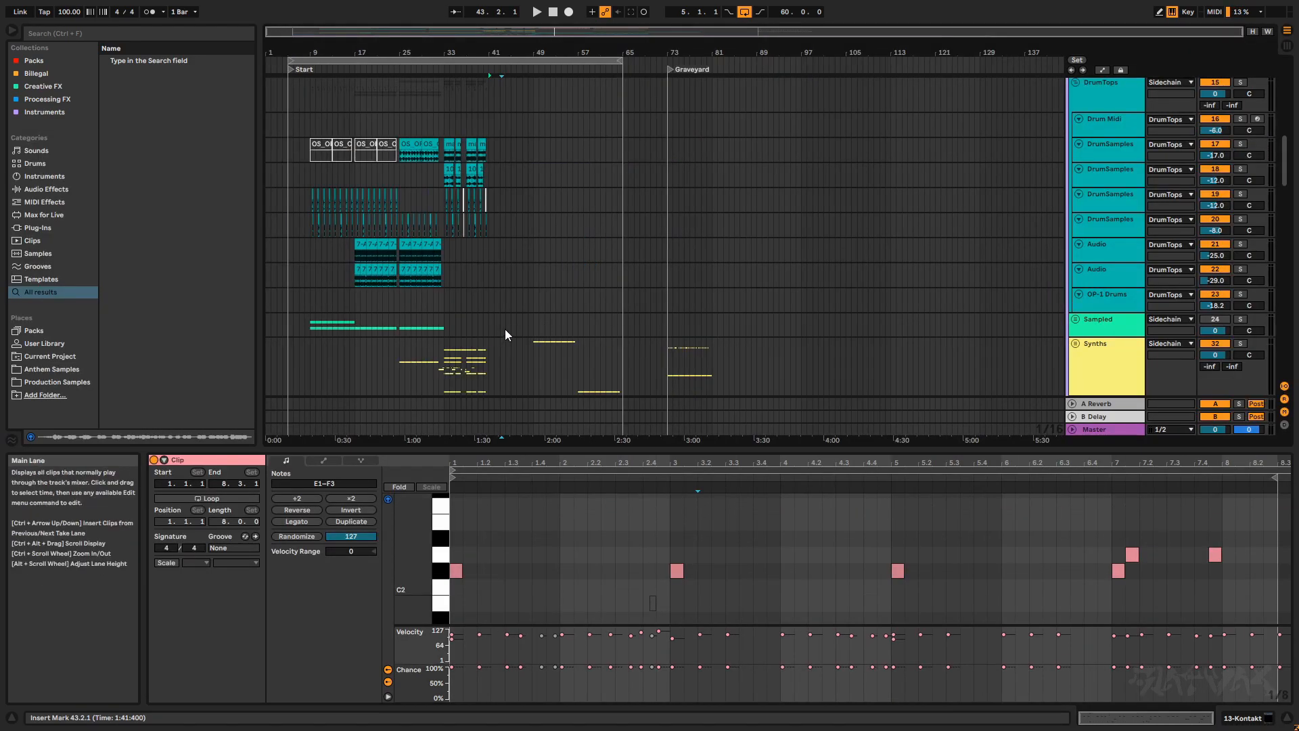
pyautogui.press('+')
pyautogui.press('+')
pyautogui.press('+')
pyautogui.press('+')
pyautogui.click(564, 297)
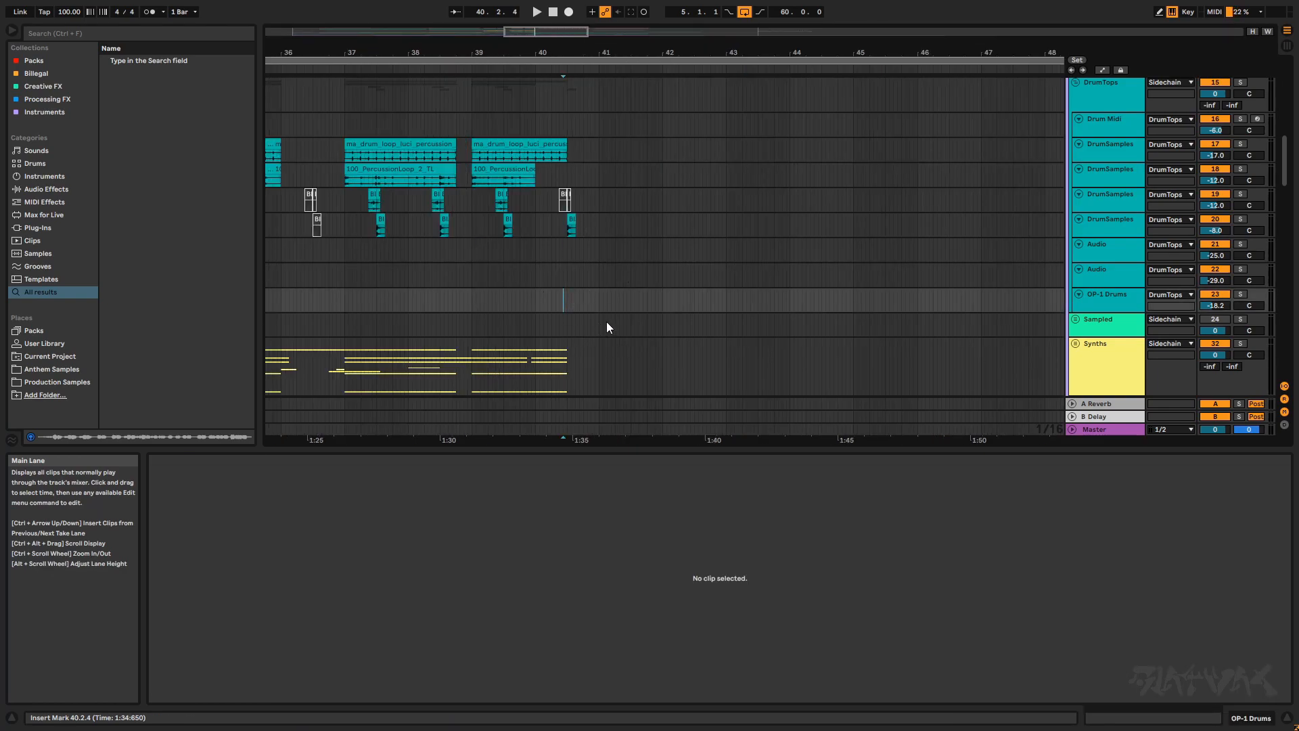
pyautogui.press('-')
pyautogui.scroll(-3, 567, 334)
pyautogui.press('space')
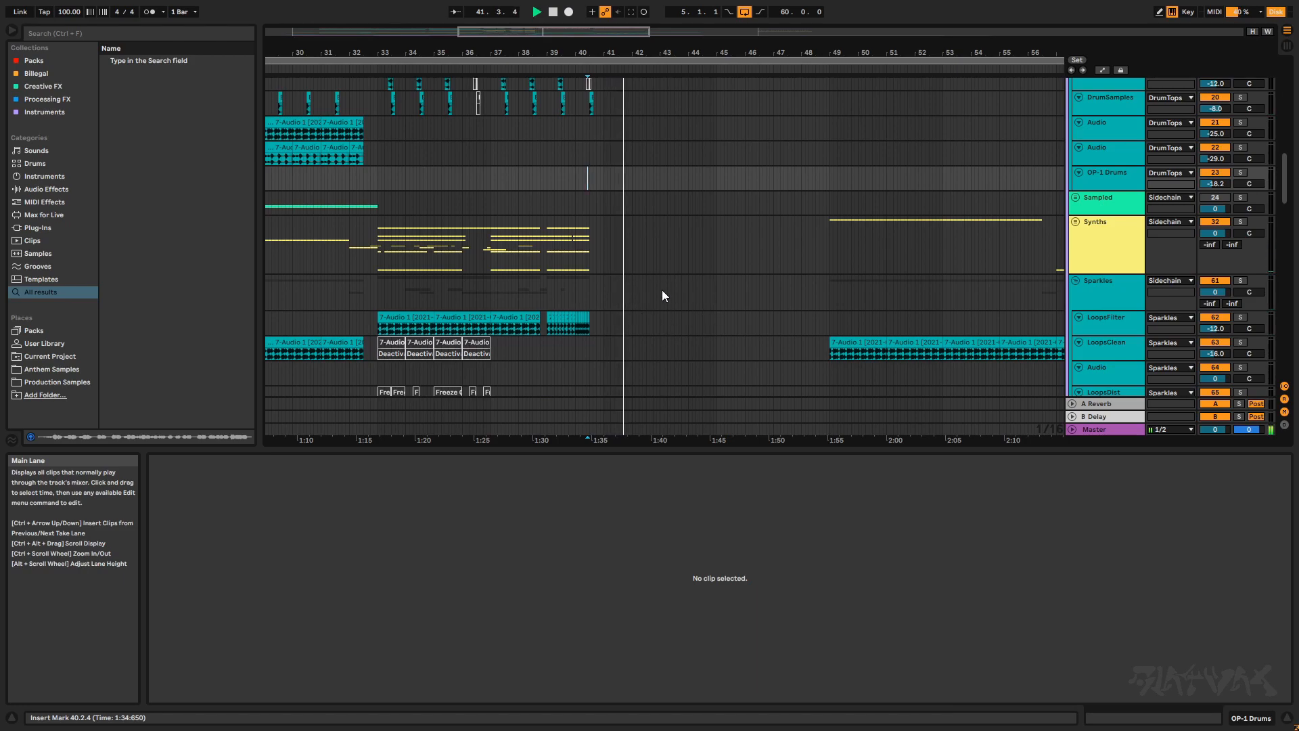
# - Examine the Guitar, SparkleShit and Vocals tracks while the mix plays, and stop playback
pyautogui.scroll(-4, 701, 322)
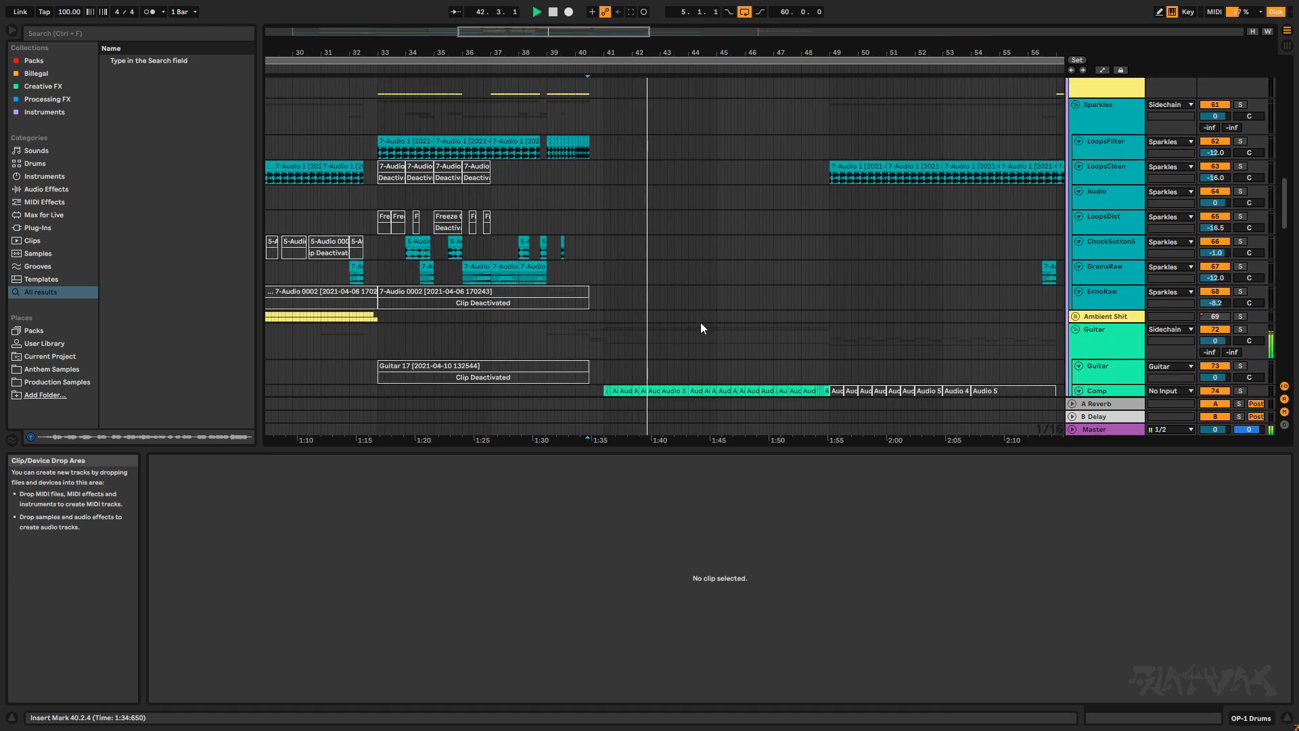
pyautogui.scroll(-6, 701, 321)
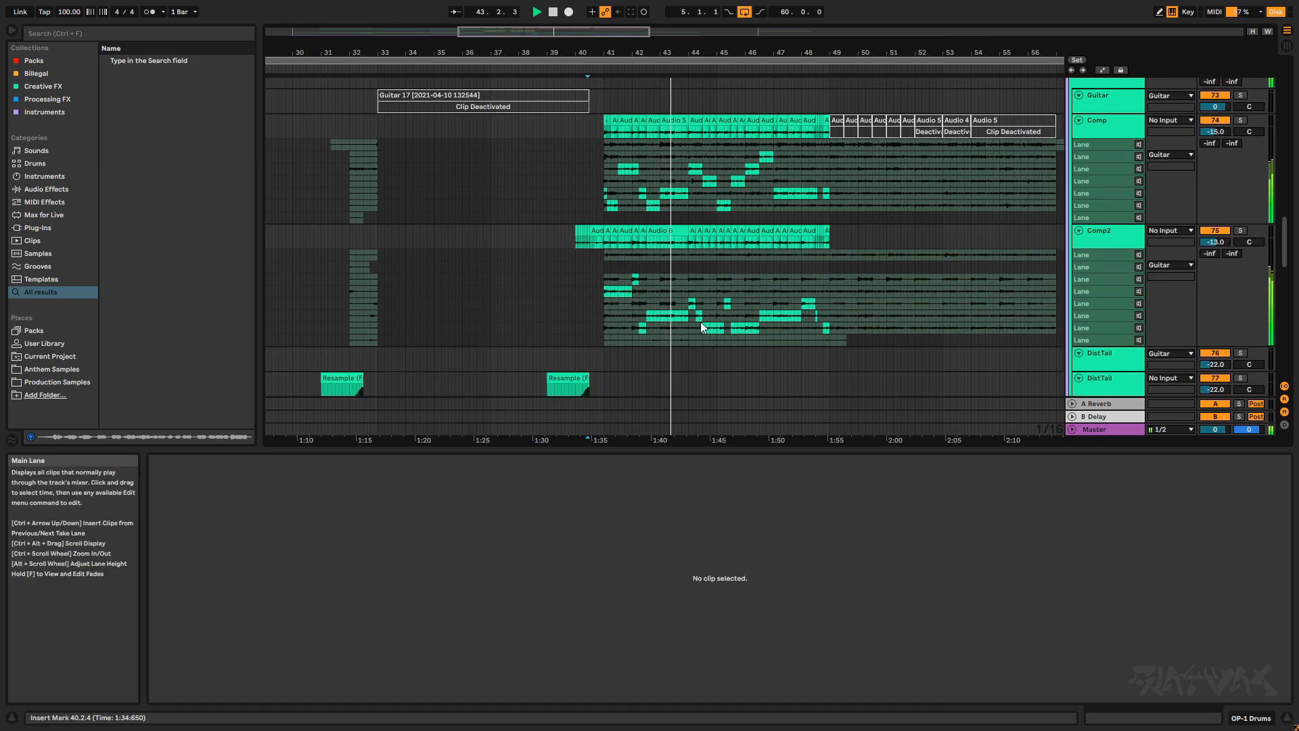
pyautogui.scroll(-6, 702, 325)
pyautogui.scroll(-8, 701, 324)
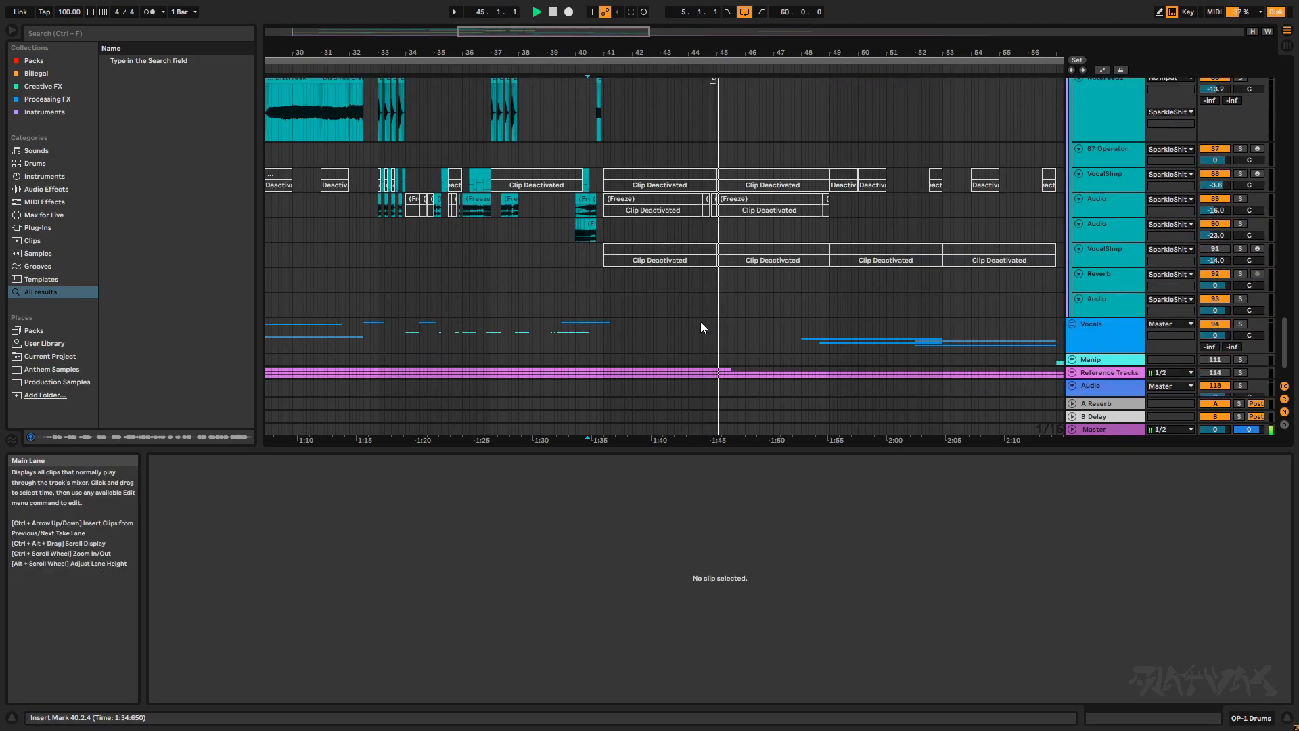
pyautogui.keyDown('ctrl'); pyautogui.scroll(-3, 699, 318); pyautogui.keyUp('ctrl')
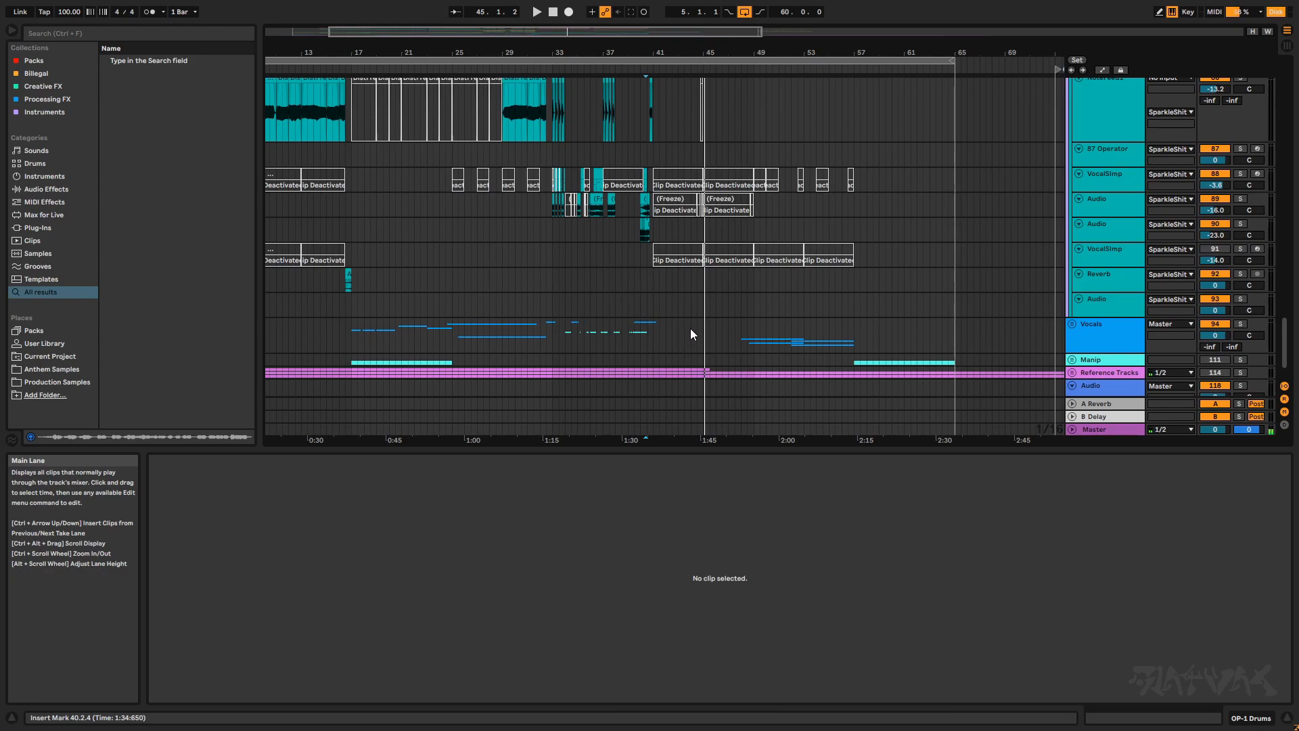
pyautogui.scroll(6, 690, 334)
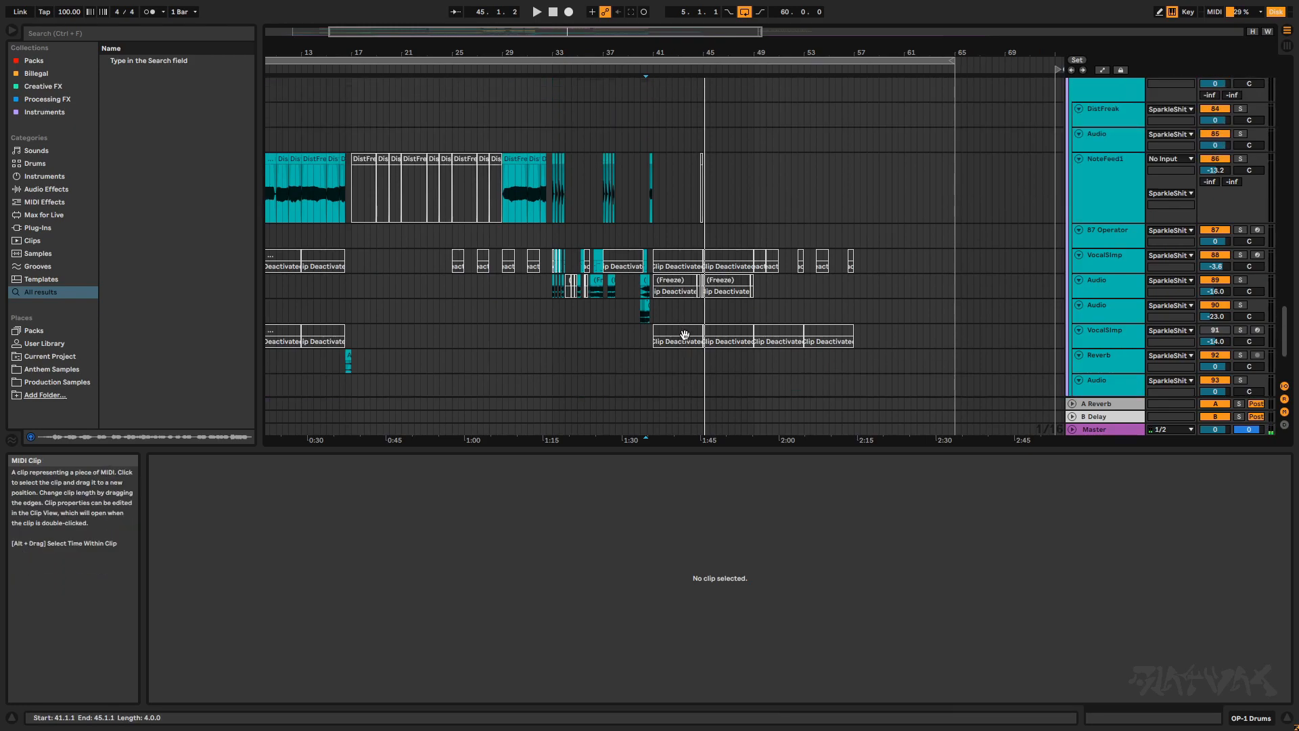
pyautogui.scroll(2, 686, 335)
pyautogui.scroll(-2, 685, 336)
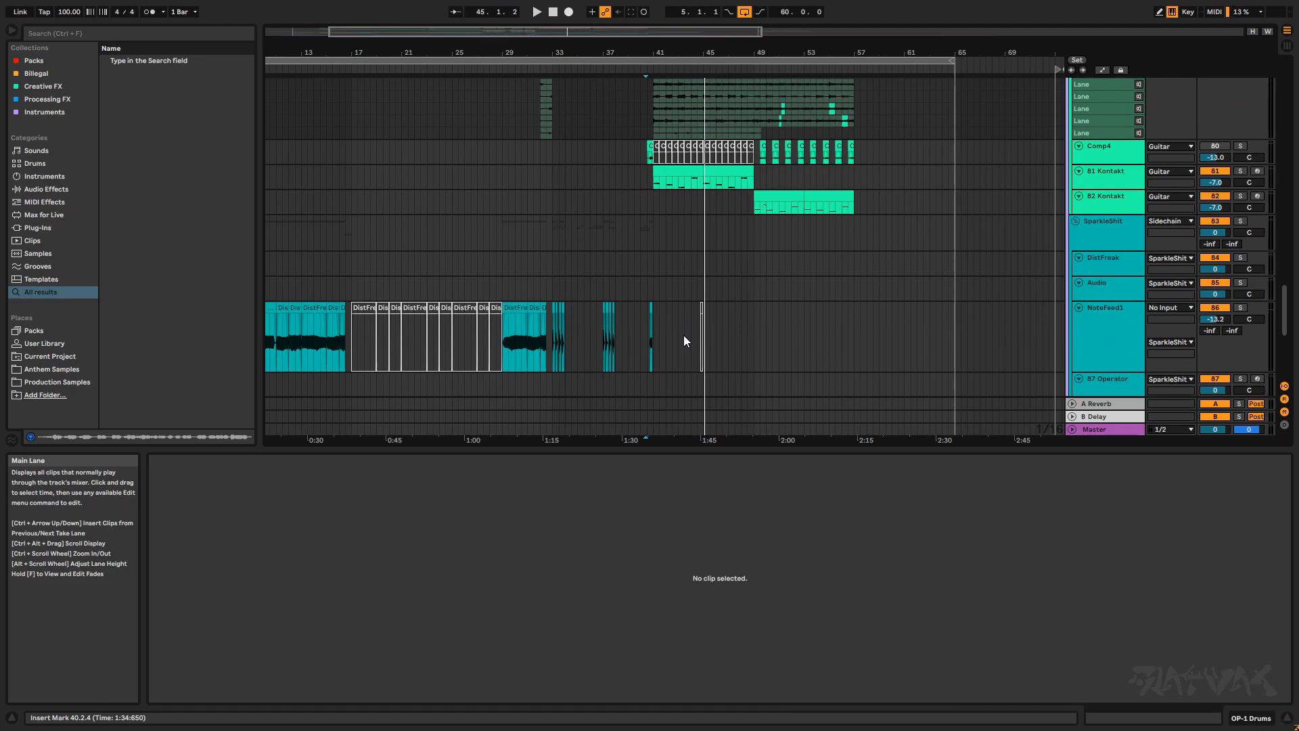
# - Select the 81 Kontakt and 82 Kontakt bass tracks in turn to view their instrument devices
pyautogui.click(1105, 172)
pyautogui.click(1112, 202)
pyautogui.click(1101, 178)
# - Show the audio effects on the DrumsEGG group track
pyautogui.scroll(10, 1077, 249)
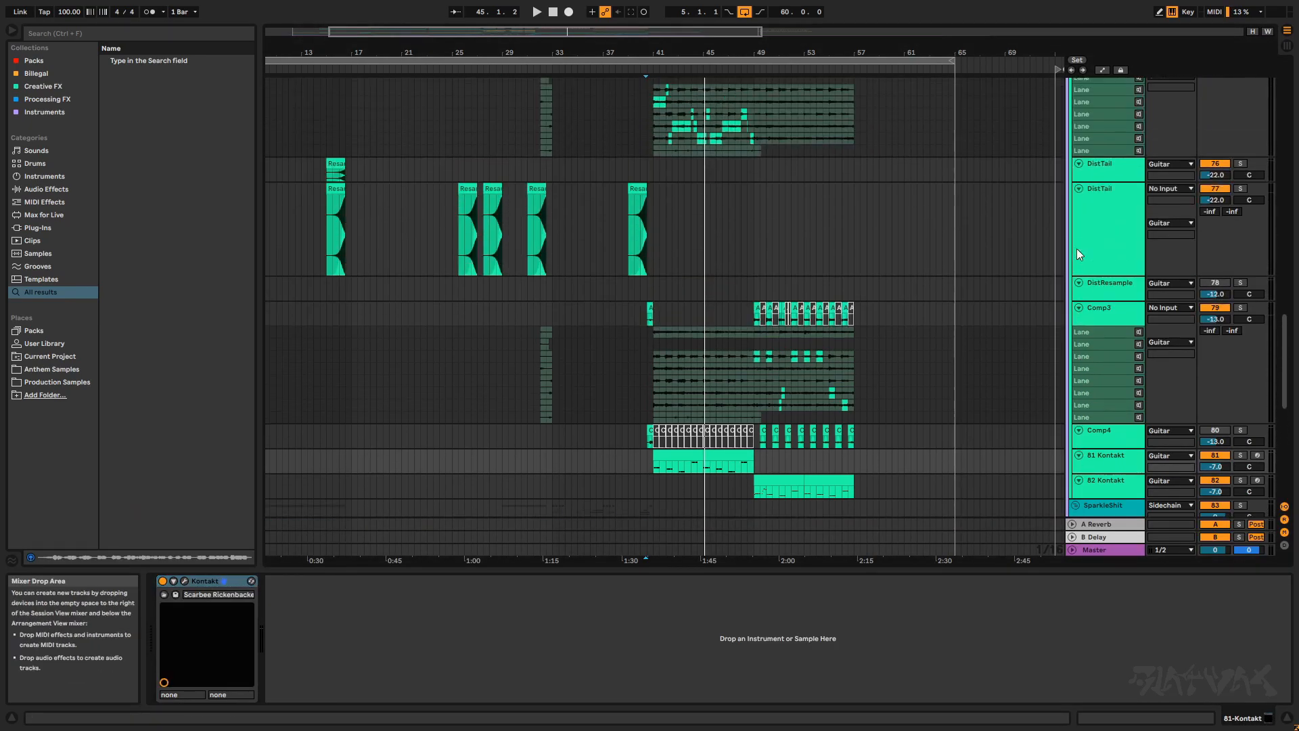
pyautogui.scroll(7, 1103, 264)
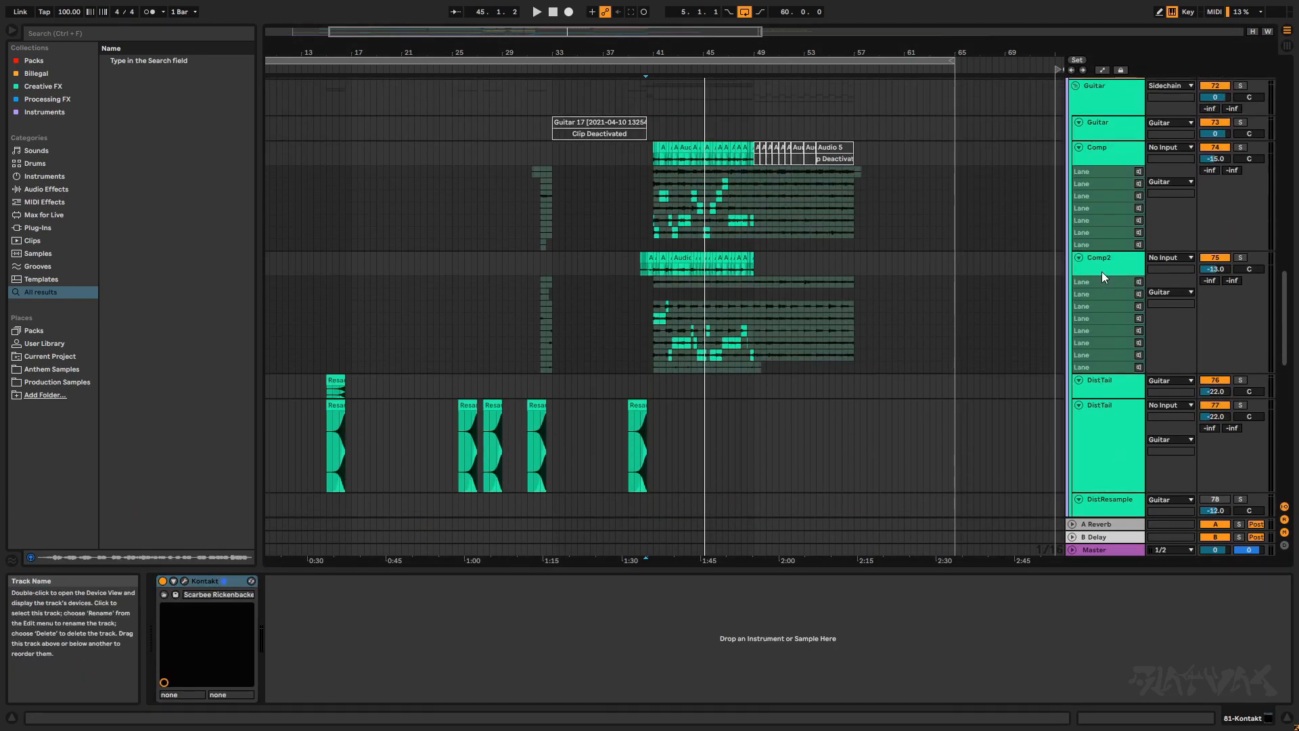
pyautogui.scroll(11, 1104, 203)
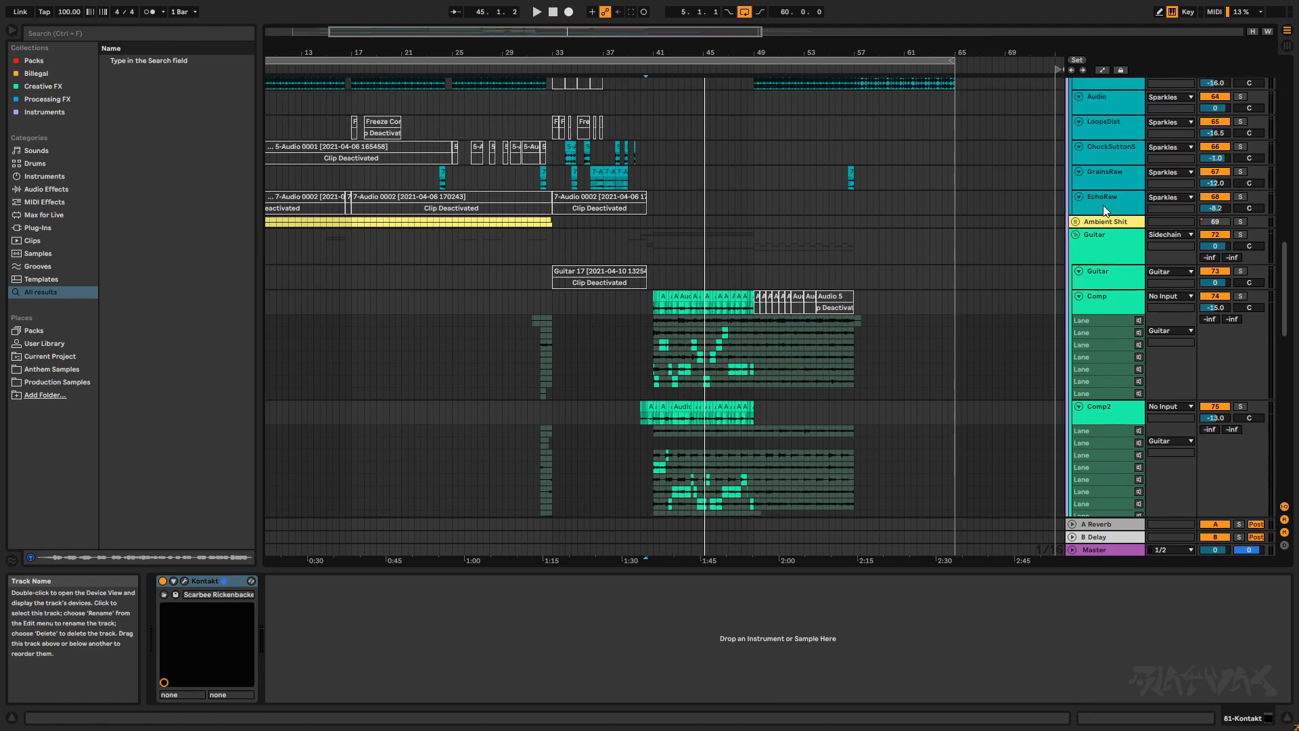
pyautogui.scroll(15, 1088, 242)
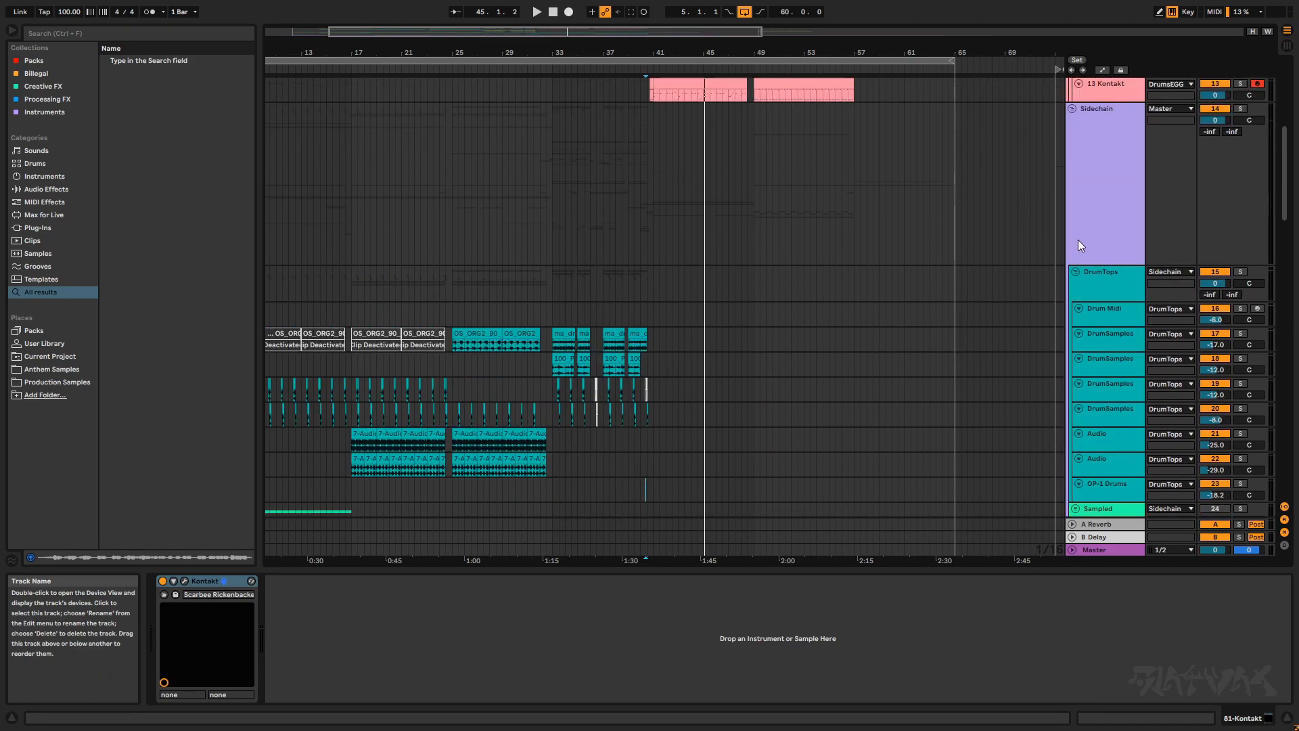
pyautogui.scroll(3, 1081, 216)
pyautogui.click(1080, 217)
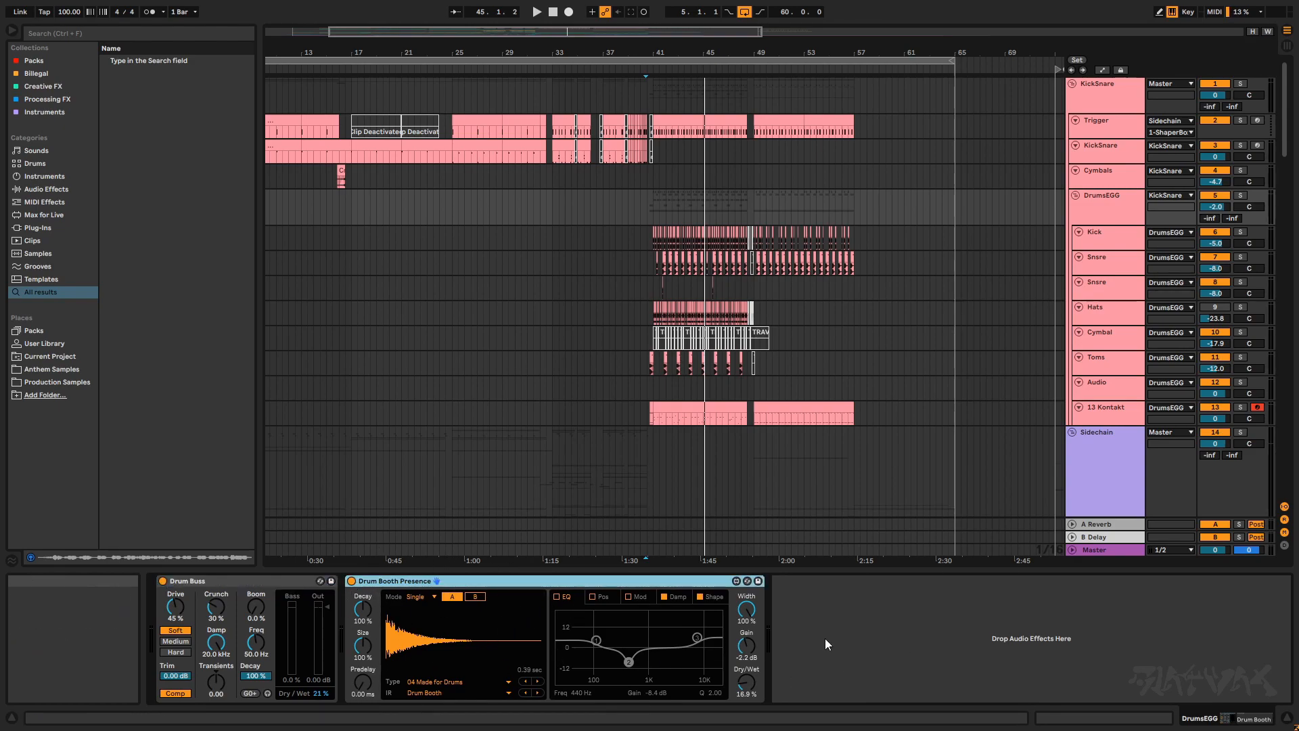
# - Deactivate Drum Booth Presence and Drum Buss on the soloed DrumsEGG group, and play the dry drums from 40.2.4
pyautogui.click(352, 581)
pyautogui.click(162, 582)
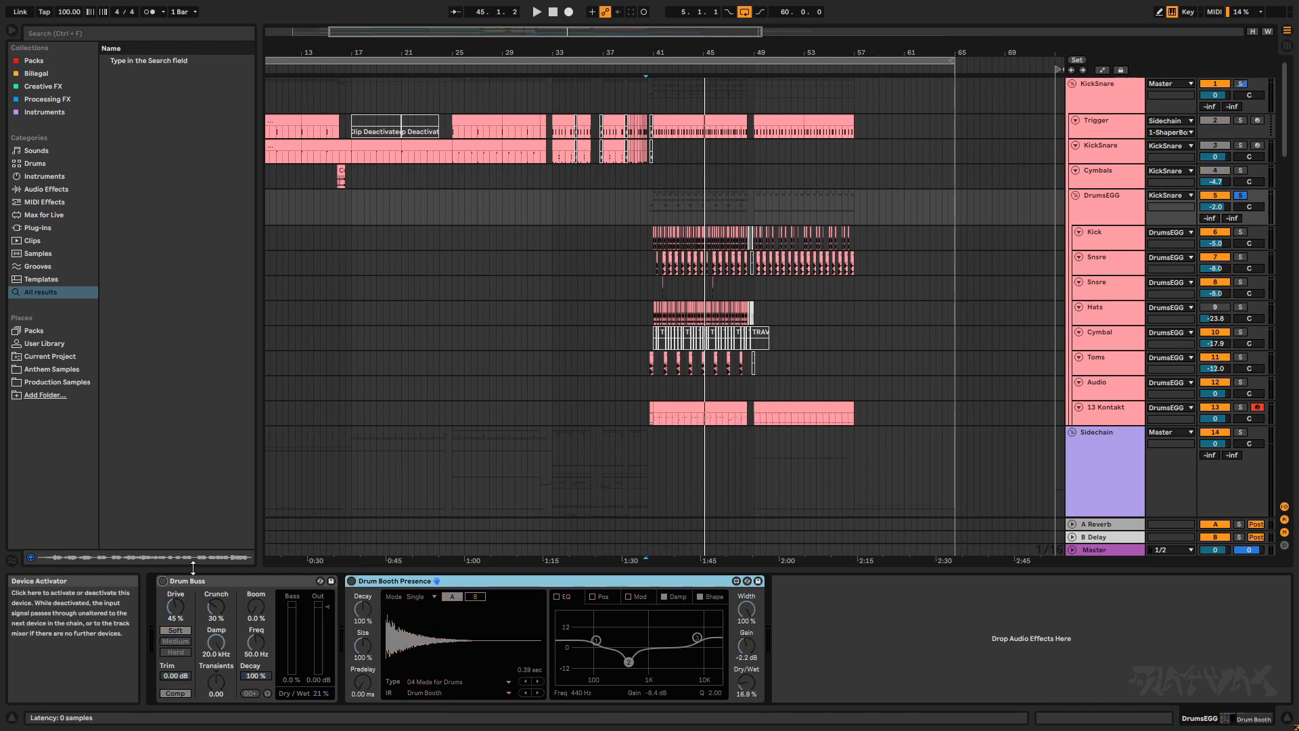
pyautogui.click(646, 364)
pyautogui.press('space')
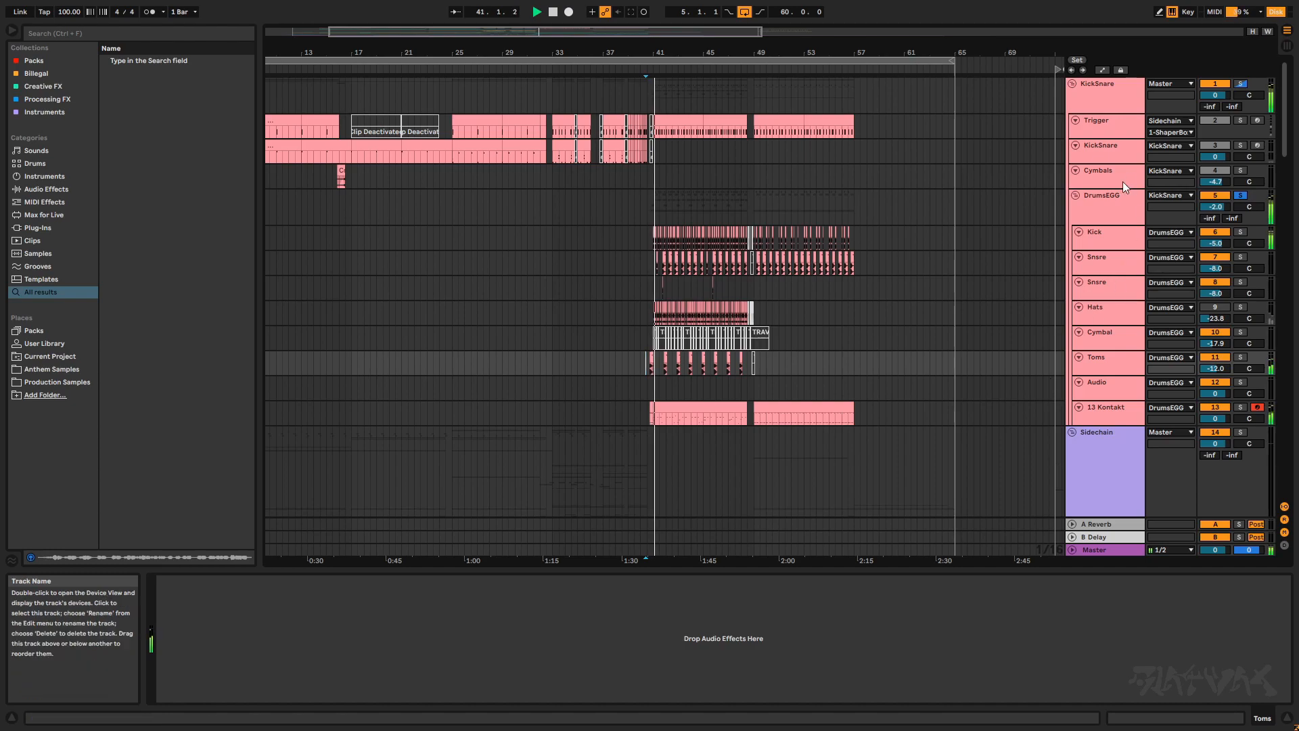
# - Show the DrumsEGG group's effects again, activate Drum Buss, and deactivate it again
pyautogui.click(1102, 208)
pyautogui.doubleClick(1101, 207)
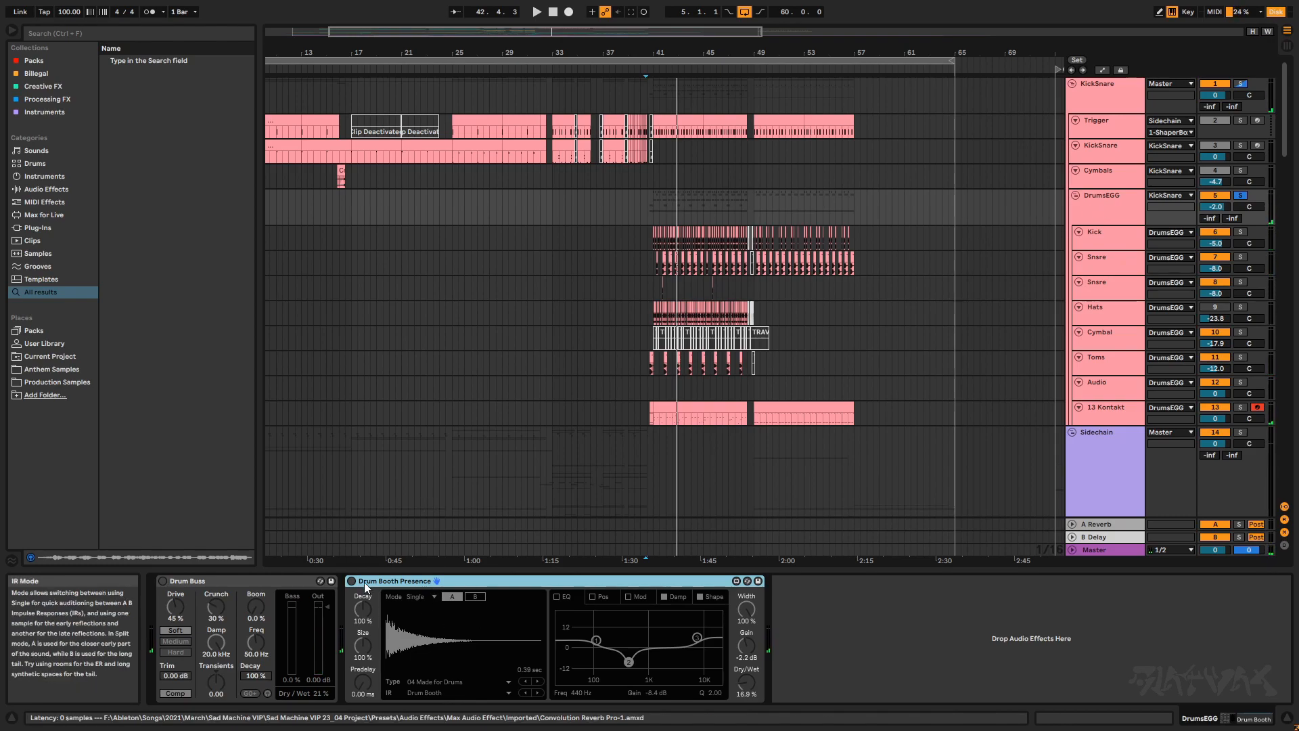
pyautogui.click(163, 581)
pyautogui.click(210, 581)
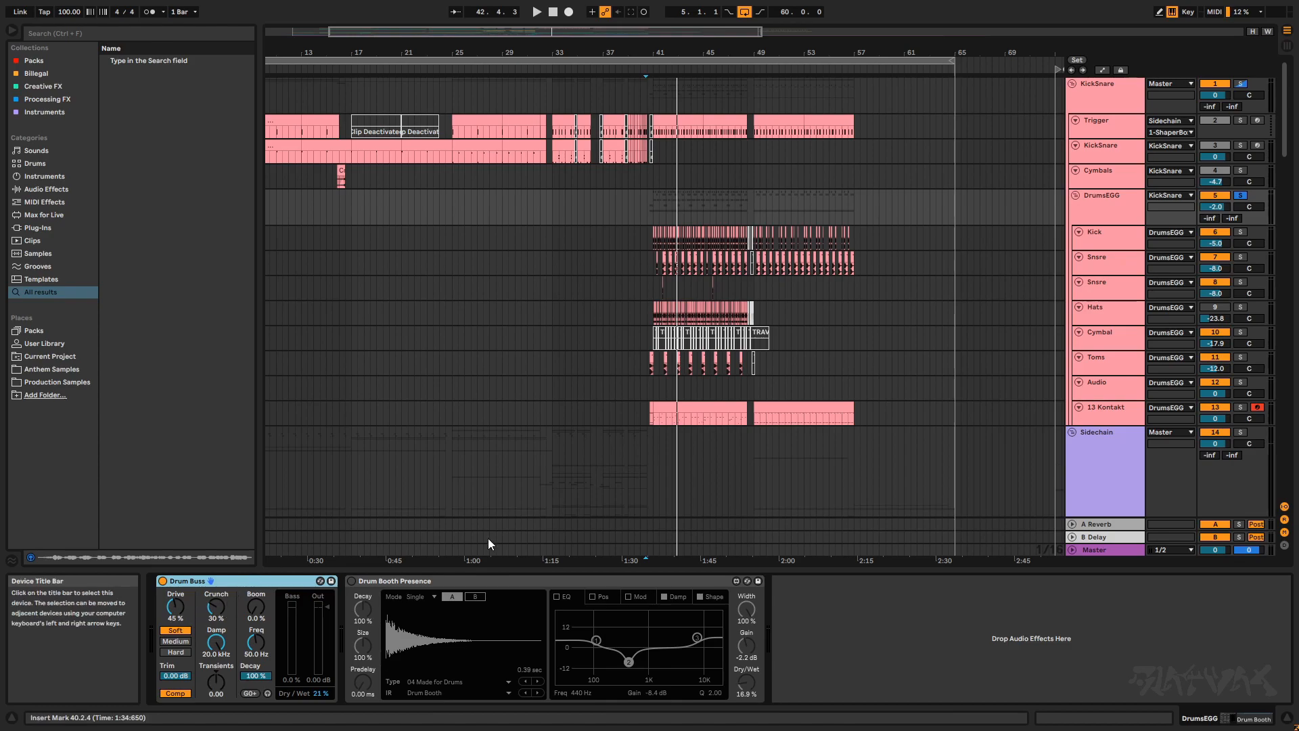
pyautogui.click(163, 580)
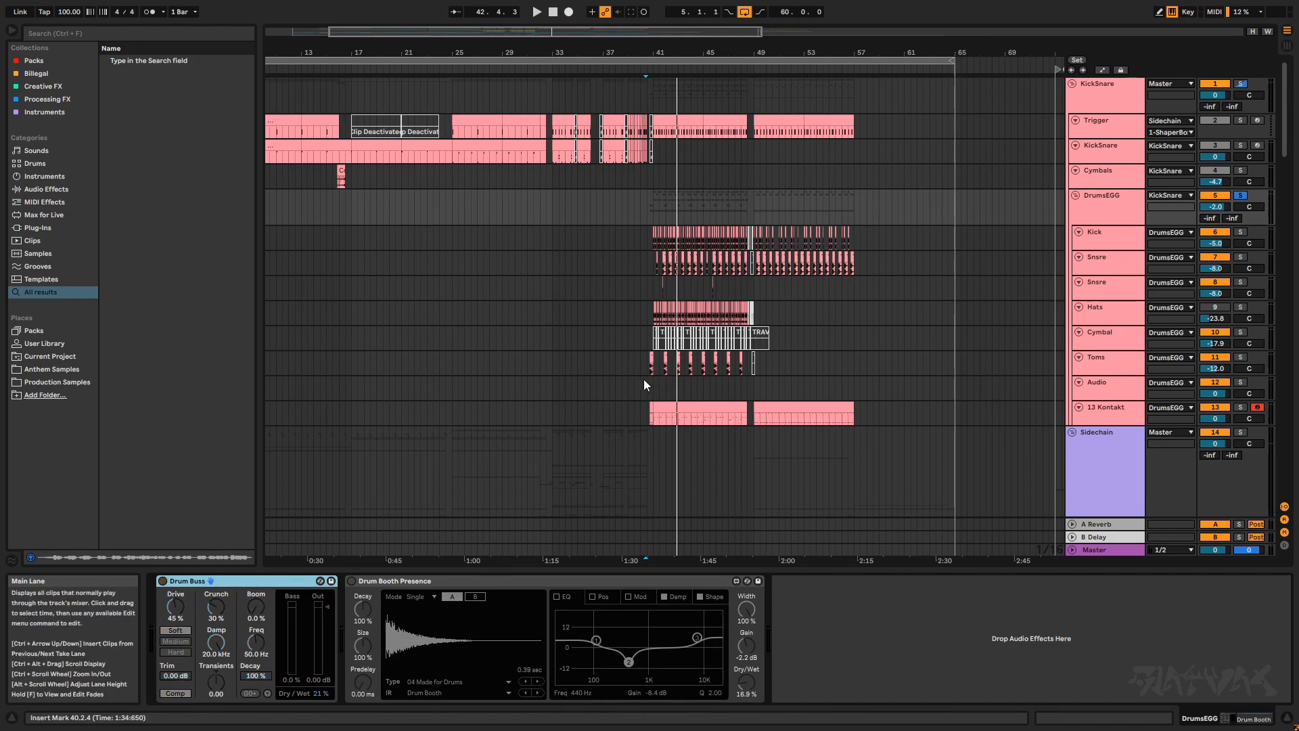
# - Play the soloed DrumsEGG group from 40.4.4, toggle Drum Buss and leave it activated, and activate Drum Booth Presence
pyautogui.click(652, 382)
pyautogui.click(1104, 214)
pyautogui.press('space')
pyautogui.click(165, 580)
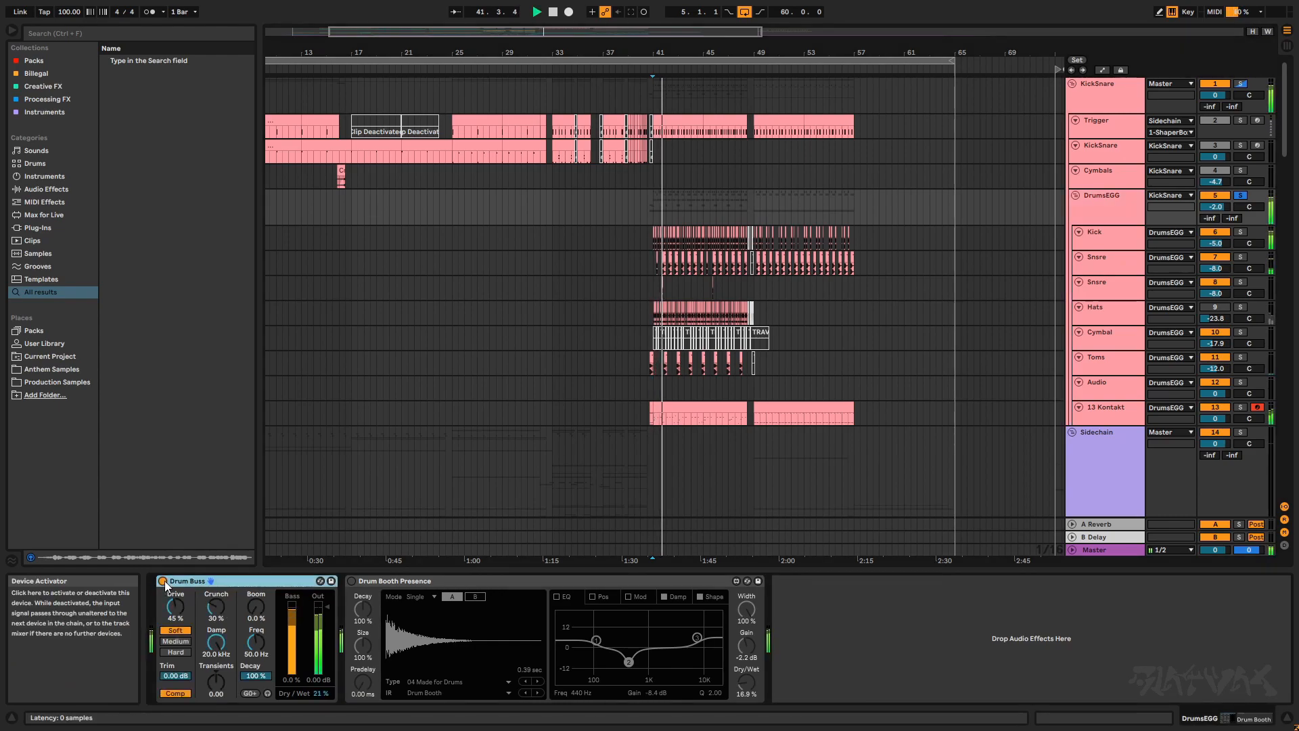
pyautogui.click(163, 580)
pyautogui.click(165, 582)
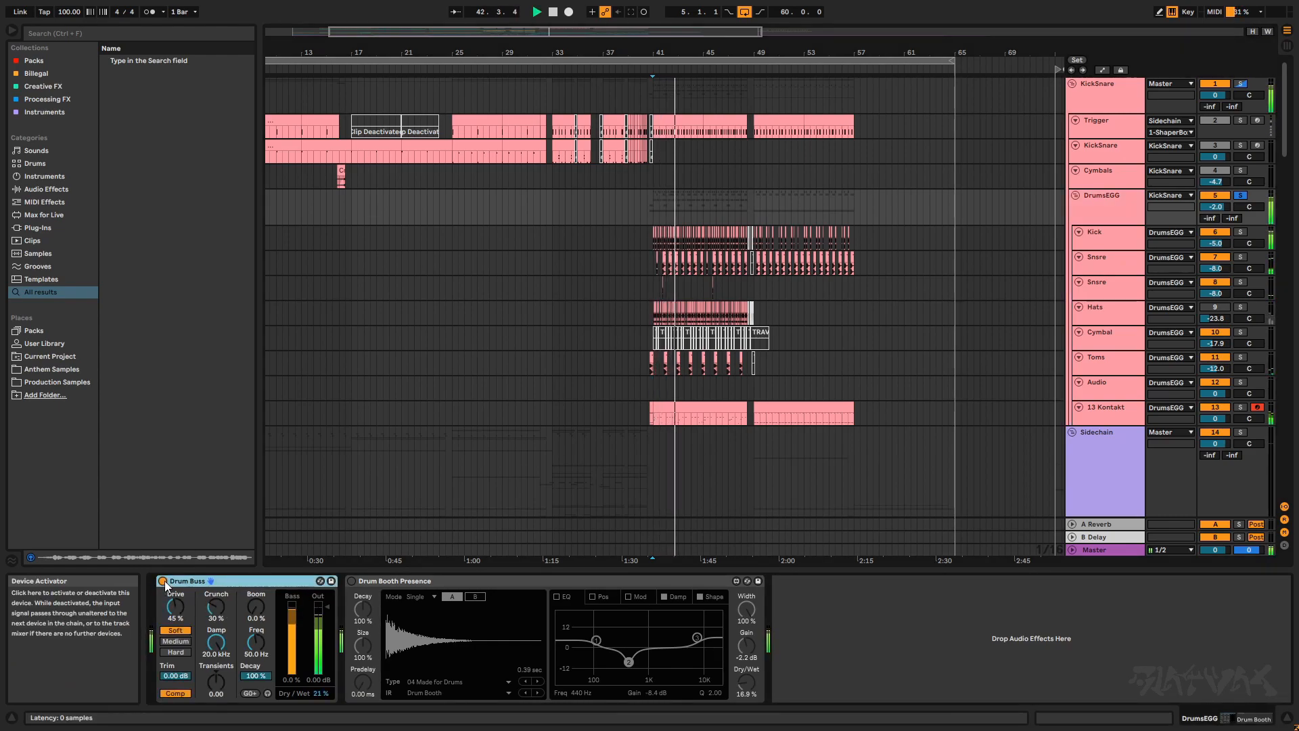
pyautogui.click(352, 581)
pyautogui.press('space')
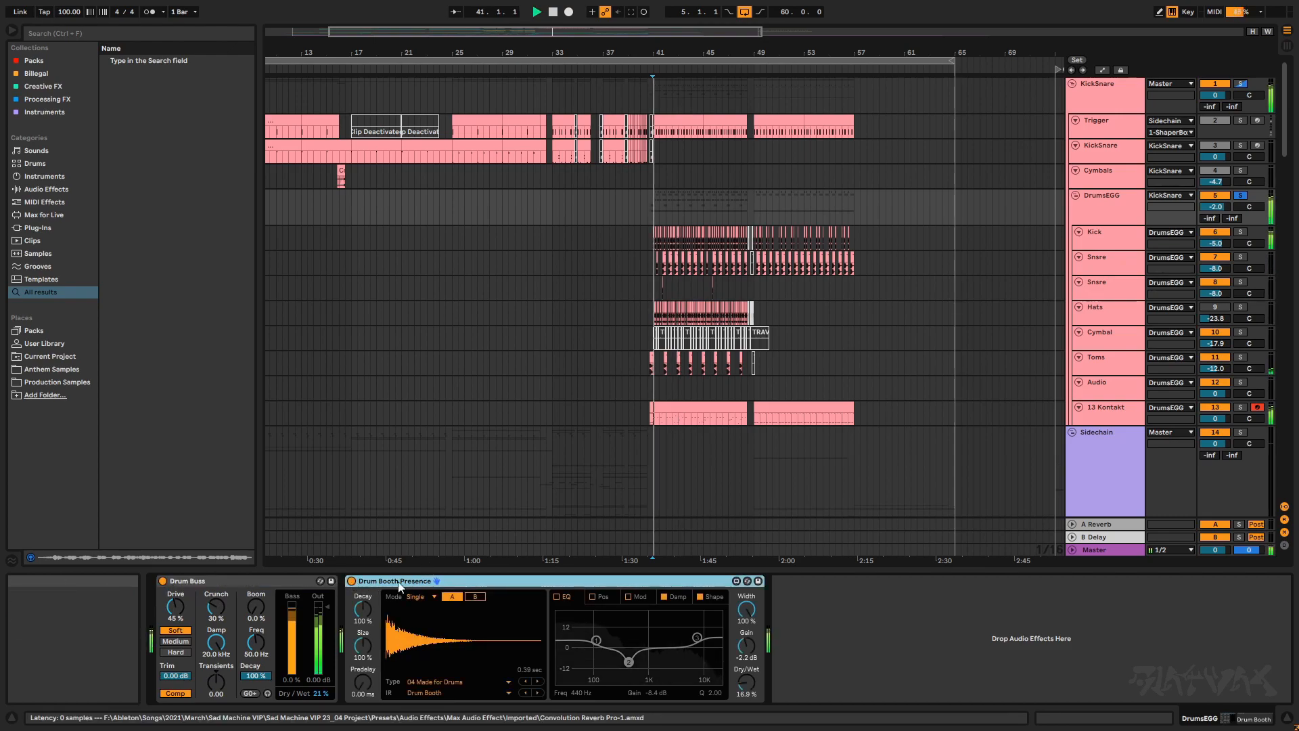
# - Switch Drum Buss and Drum Booth Presence off and on together during playback, and unsolo the DrumsEGG group after stopping
pyautogui.click(265, 580)
pyautogui.keyDown('shift'); pyautogui.click(496, 582); pyautogui.keyUp('shift')
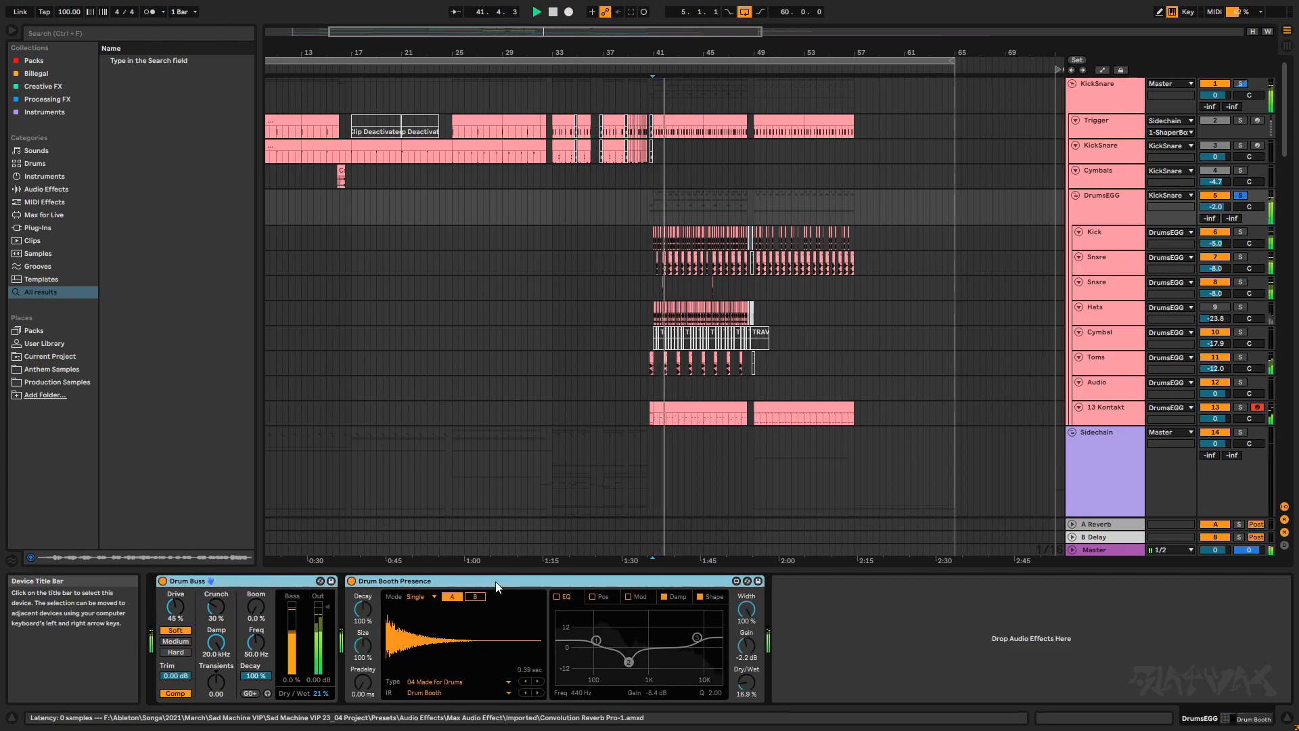
pyautogui.hotkey('ctrl', '0')
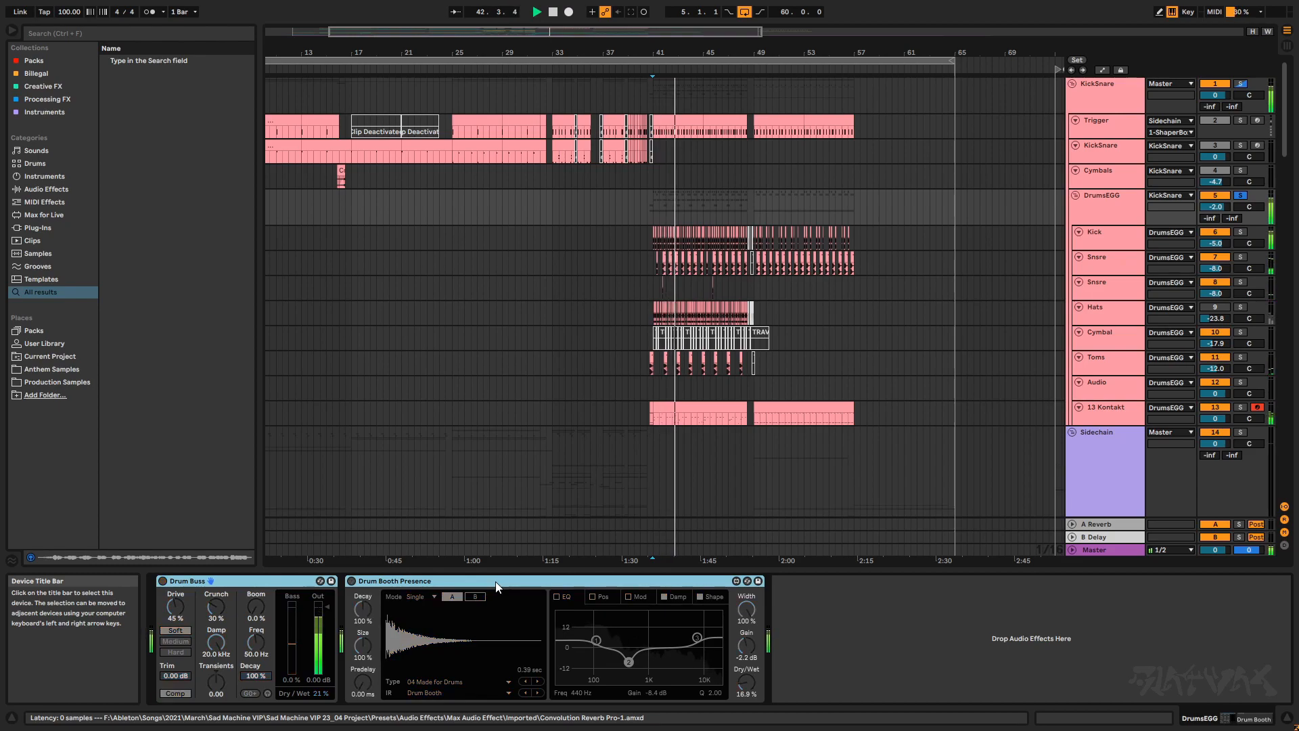
pyautogui.hotkey('ctrl', '0')
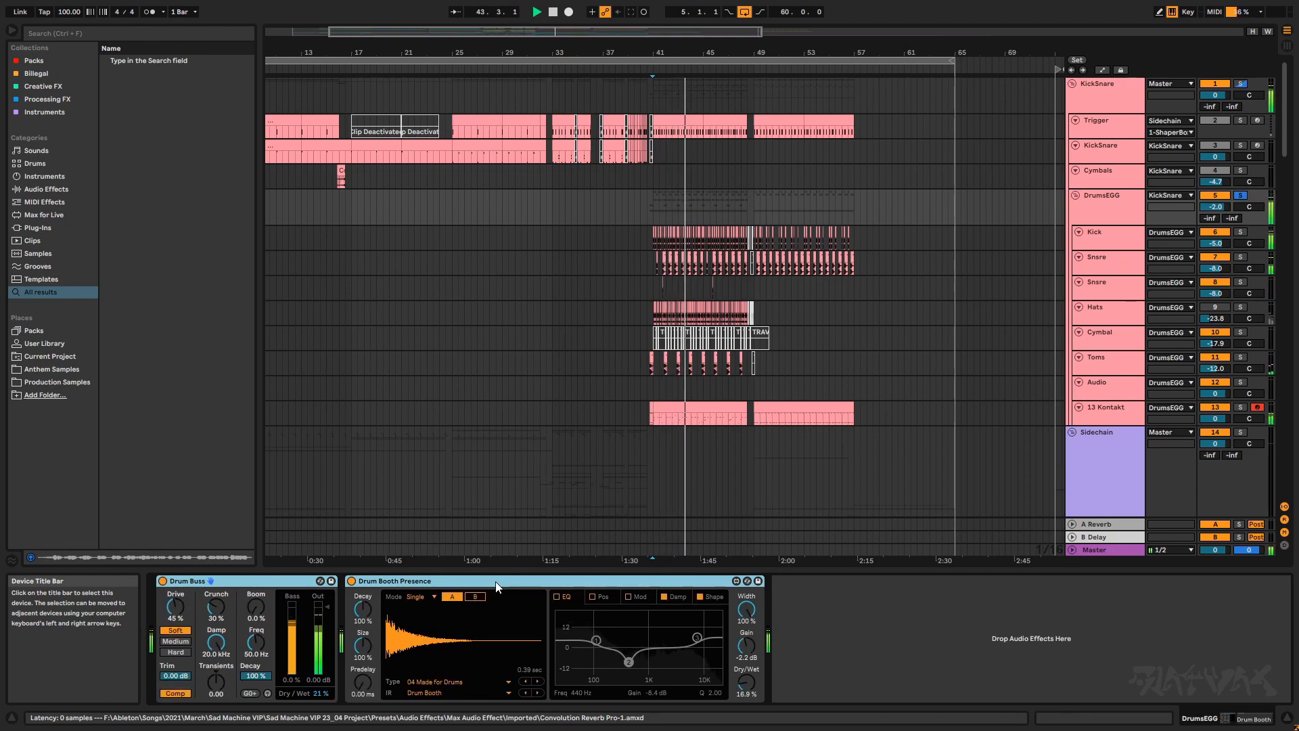
pyautogui.press('space')
pyautogui.click(1108, 222)
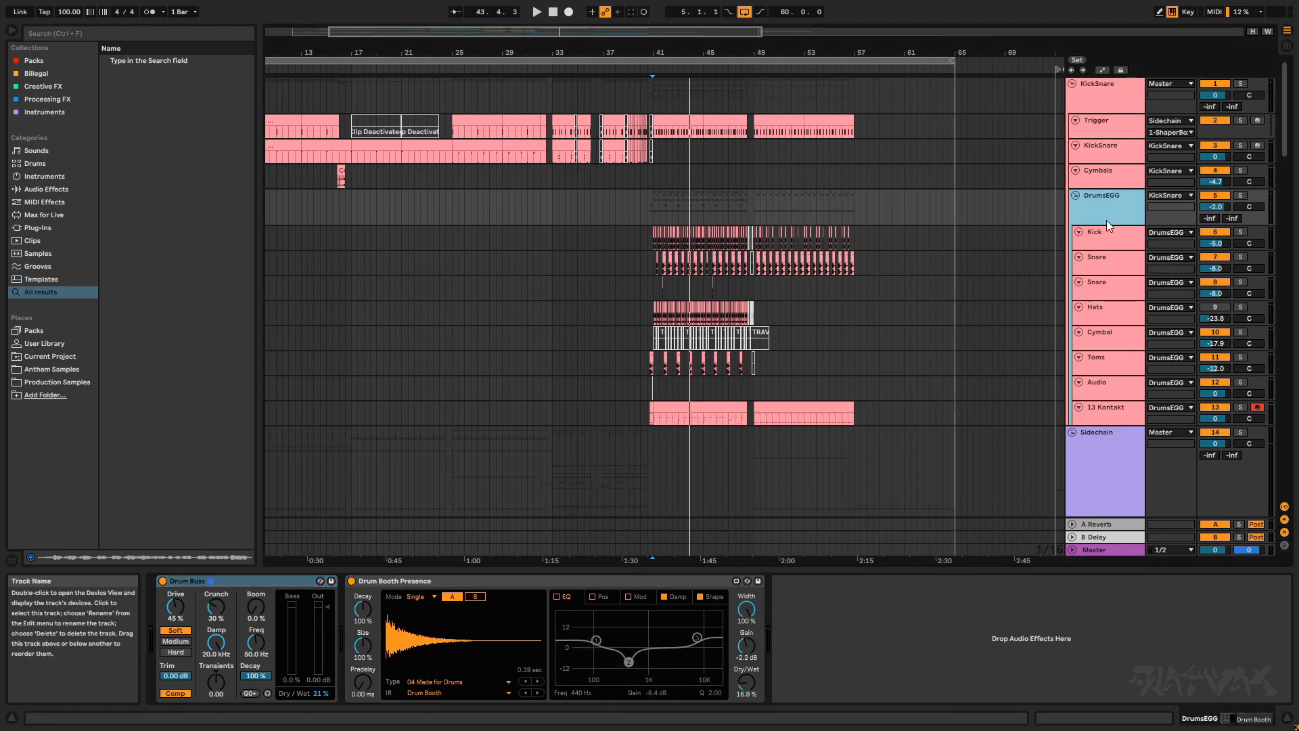
# - Select the NoteFeed1 track in the SparkleShit group to show its audio effects
pyautogui.scroll(-5, 837, 396)
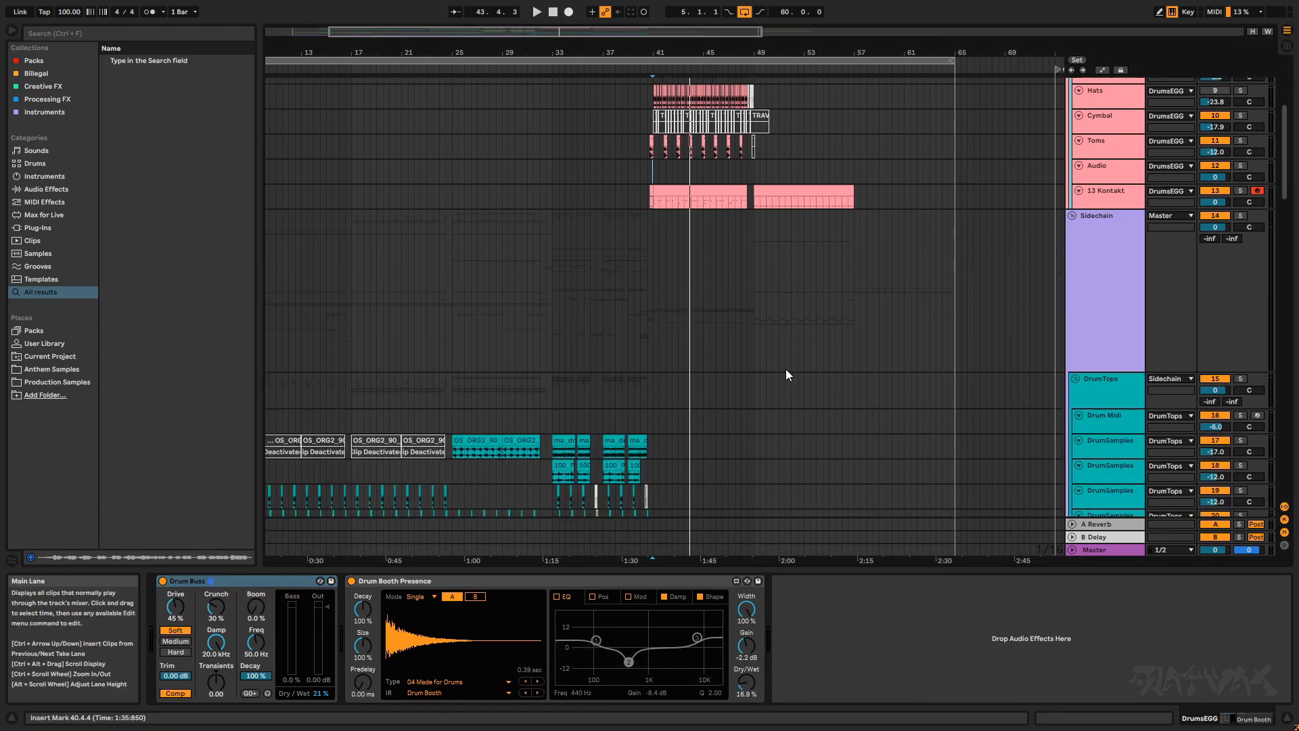
pyautogui.scroll(-20, 772, 392)
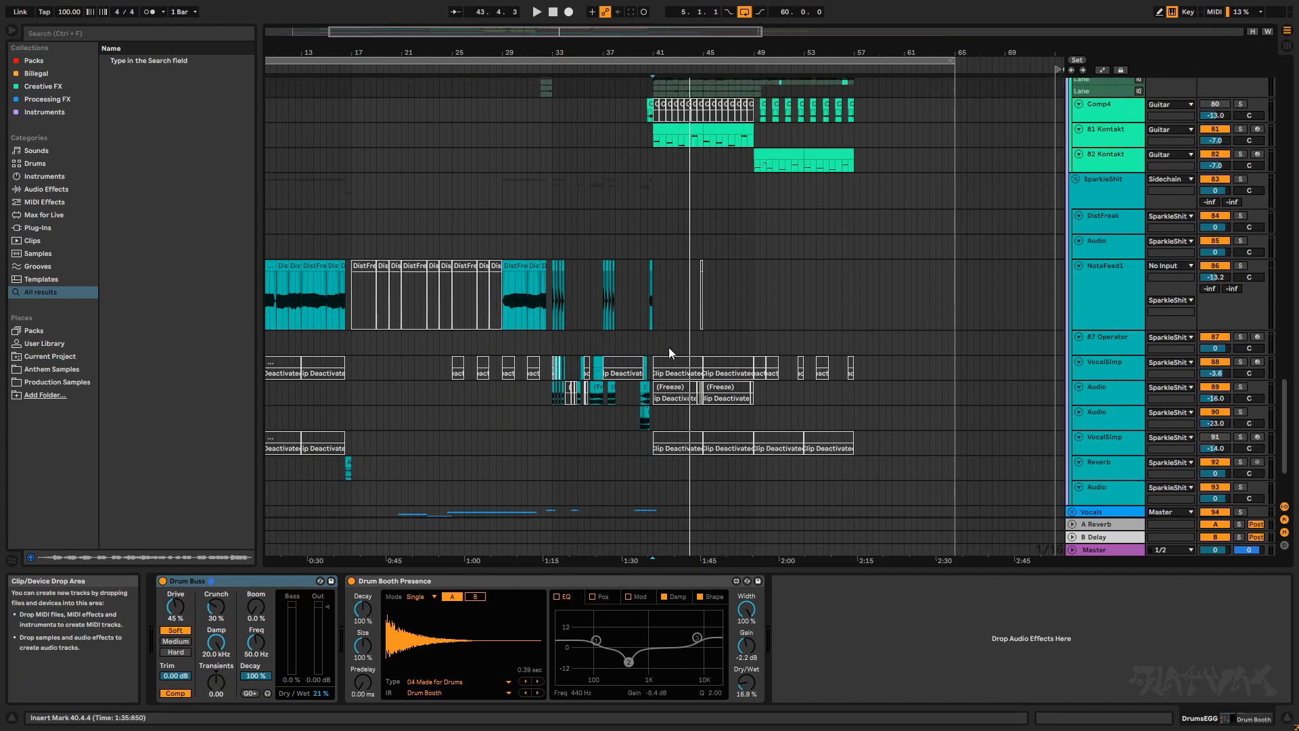
pyautogui.scroll(-1, 787, 326)
pyautogui.scroll(3, 450, 308)
pyautogui.scroll(8, 625, 297)
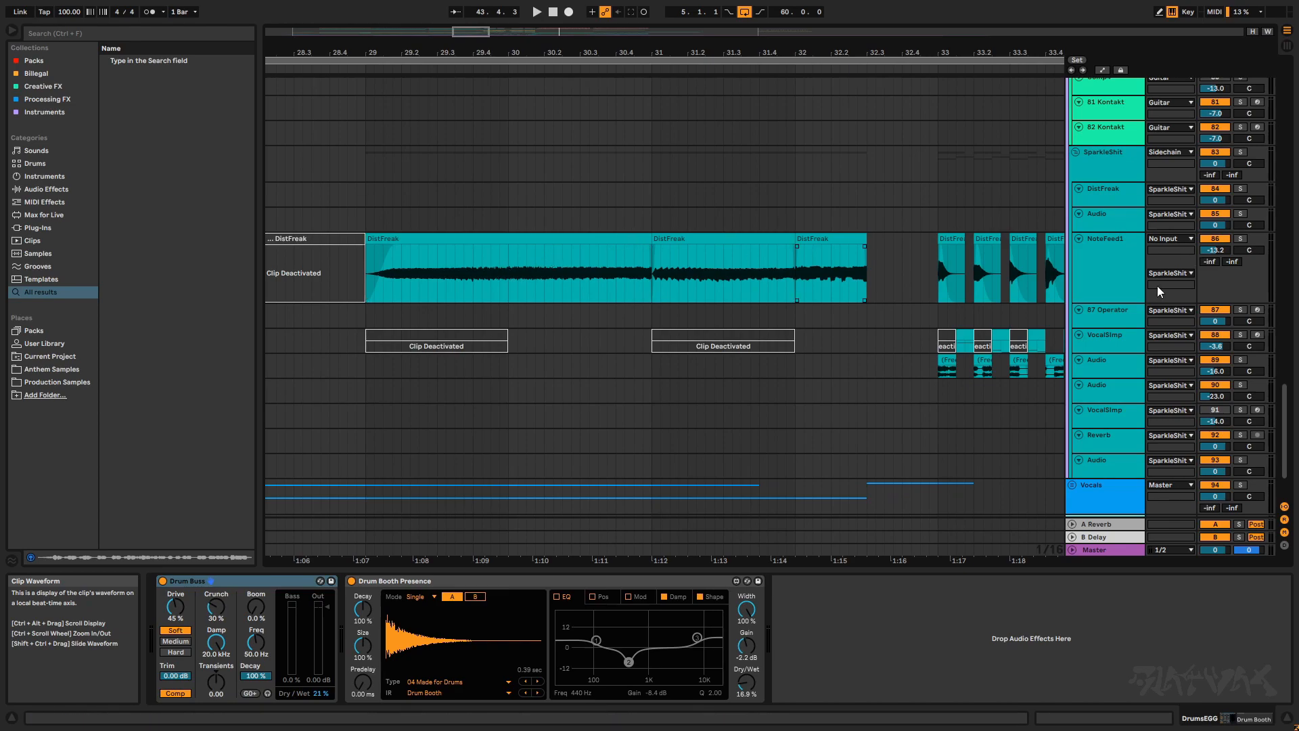
pyautogui.click(1095, 237)
pyautogui.scroll(-6, 527, 300)
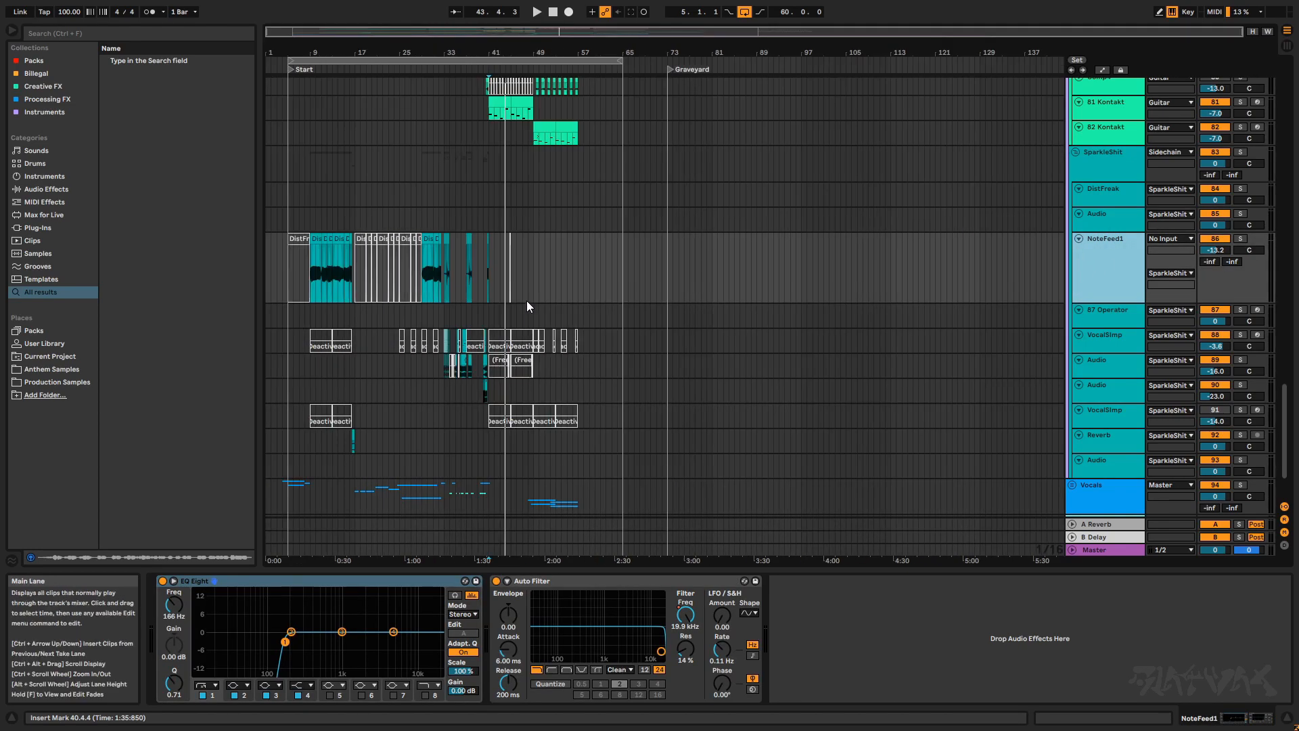
# - Examine the DistFreak clips on the NoteFeed1 track, from the sustained ones at bar 9 to the short ones at bar 33
pyautogui.scroll(5, 321, 262)
pyautogui.scroll(5, 368, 259)
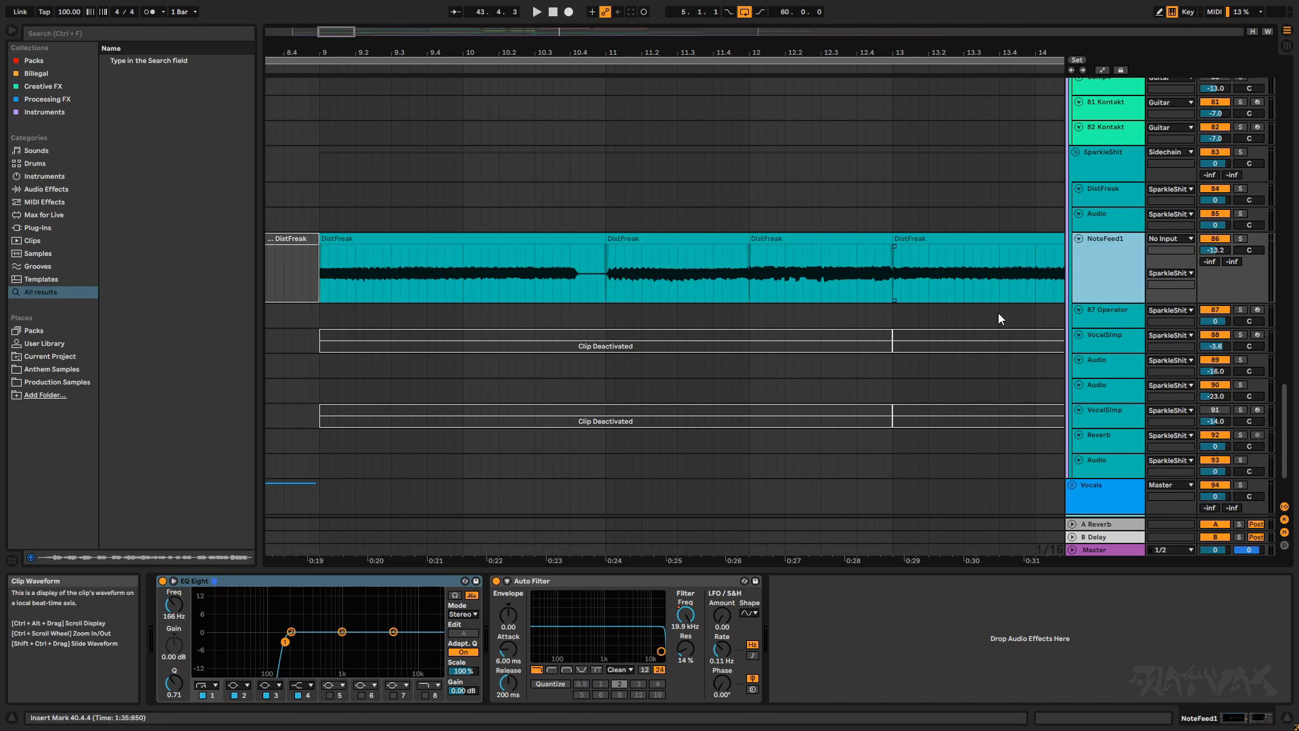
pyautogui.scroll(-5, 637, 281)
pyautogui.scroll(3, 644, 288)
pyautogui.scroll(-3, 641, 287)
pyautogui.scroll(5, 640, 287)
pyautogui.scroll(-3, 701, 284)
pyautogui.scroll(6, 619, 278)
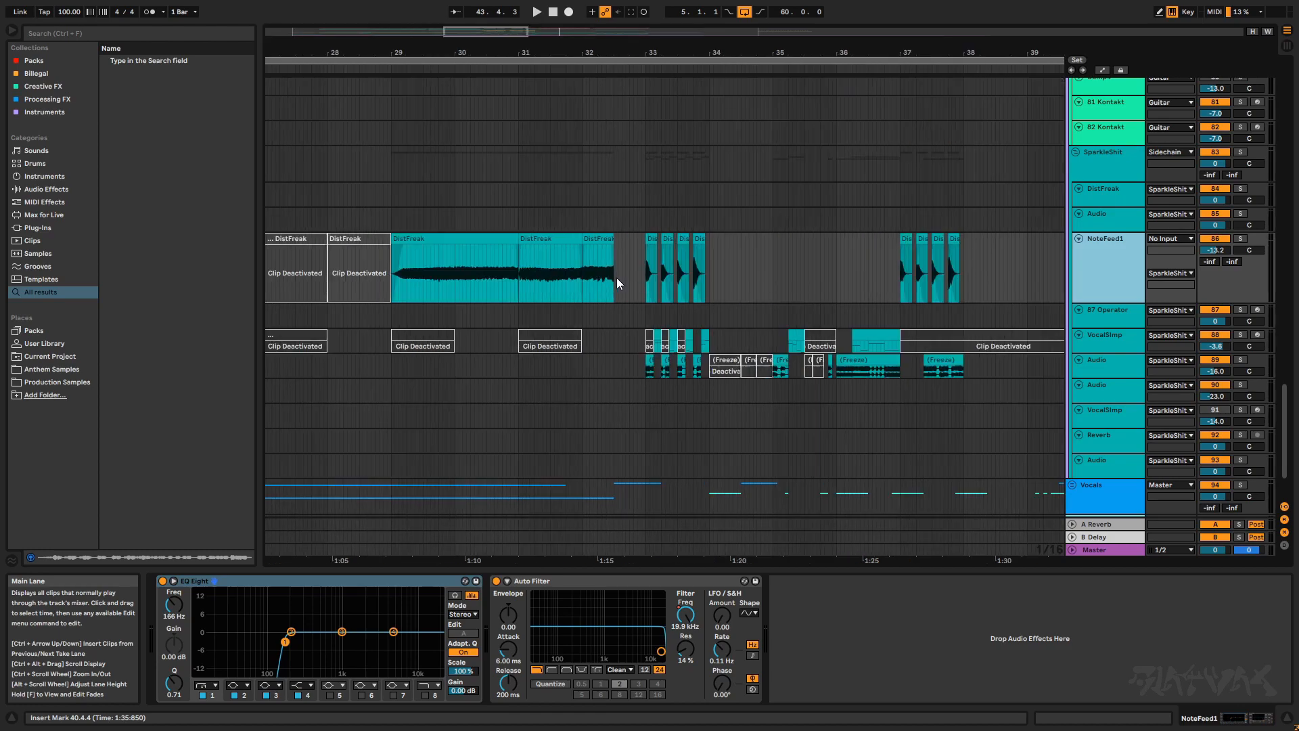
# - Solo NoteFeed1, play its DistFreak clip from 31.1.1, and deactivate the track's EQ Eight and Auto Filter to hear it unprocessed
pyautogui.click(1240, 239)
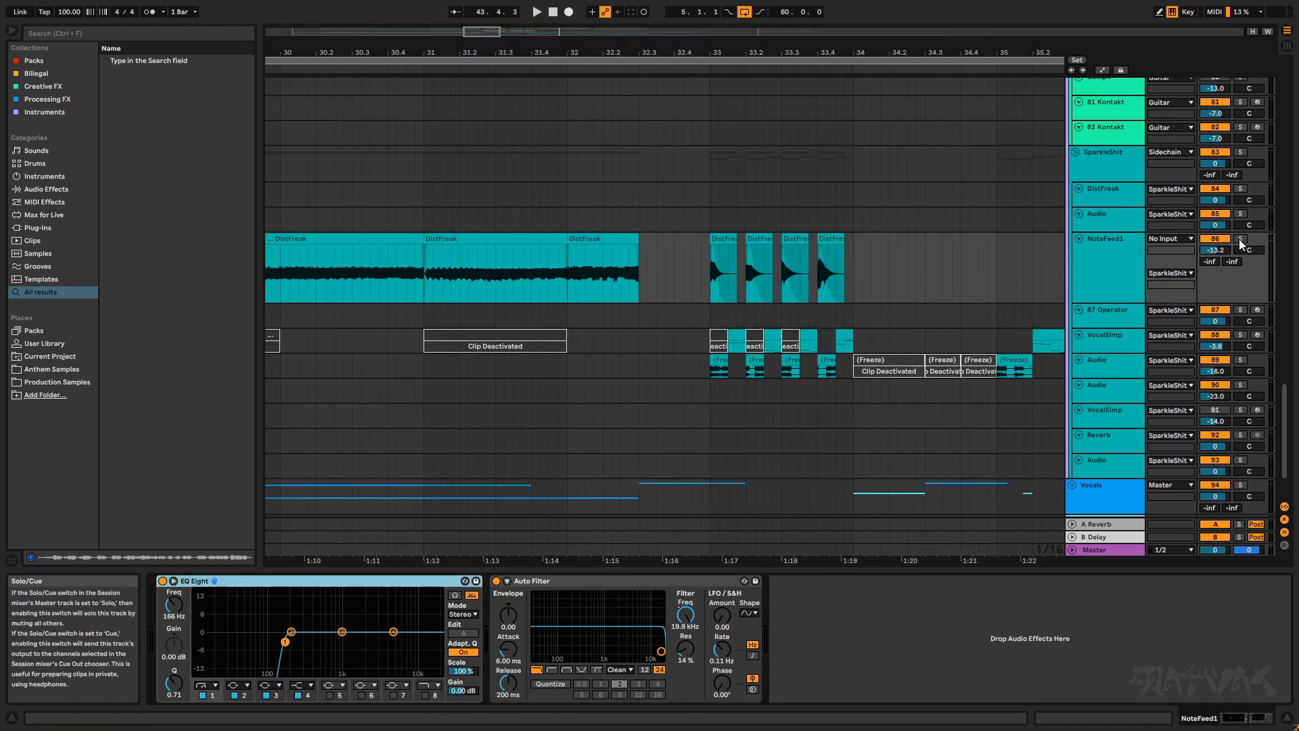
pyautogui.click(546, 293)
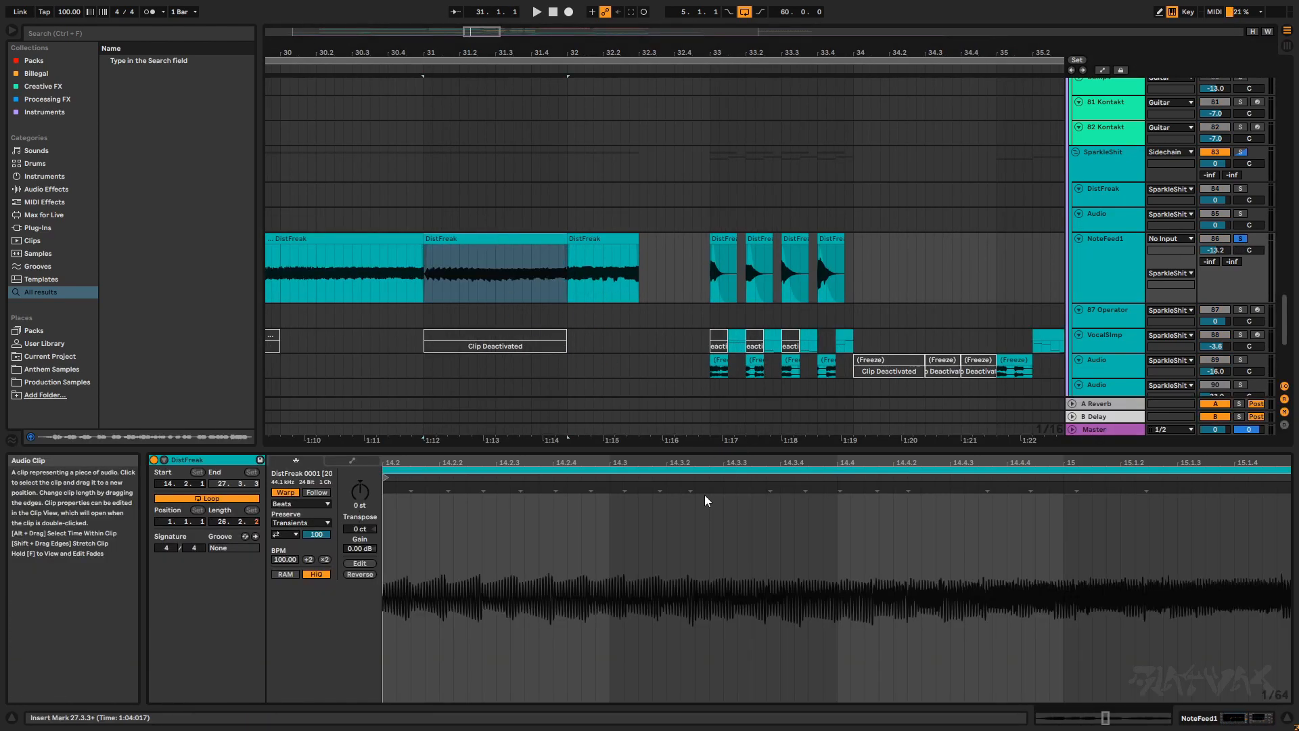
pyautogui.press('space')
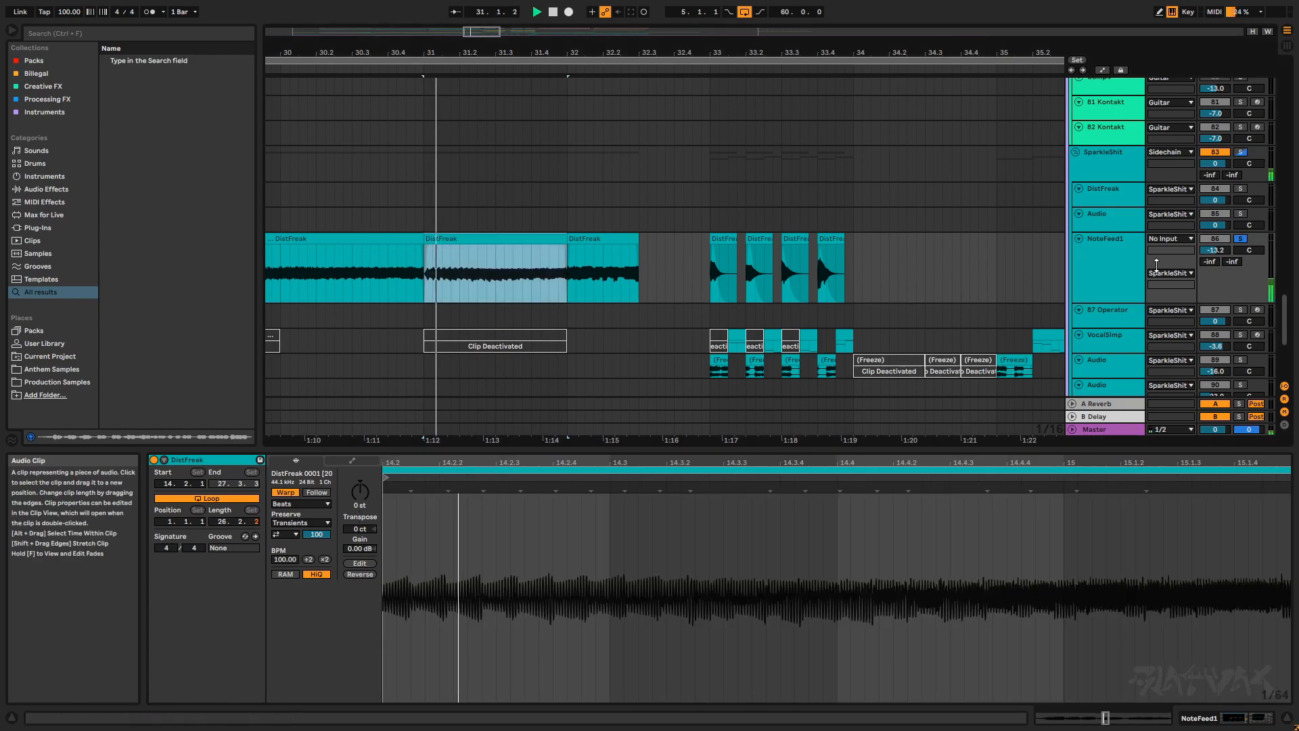
pyautogui.click(1249, 256)
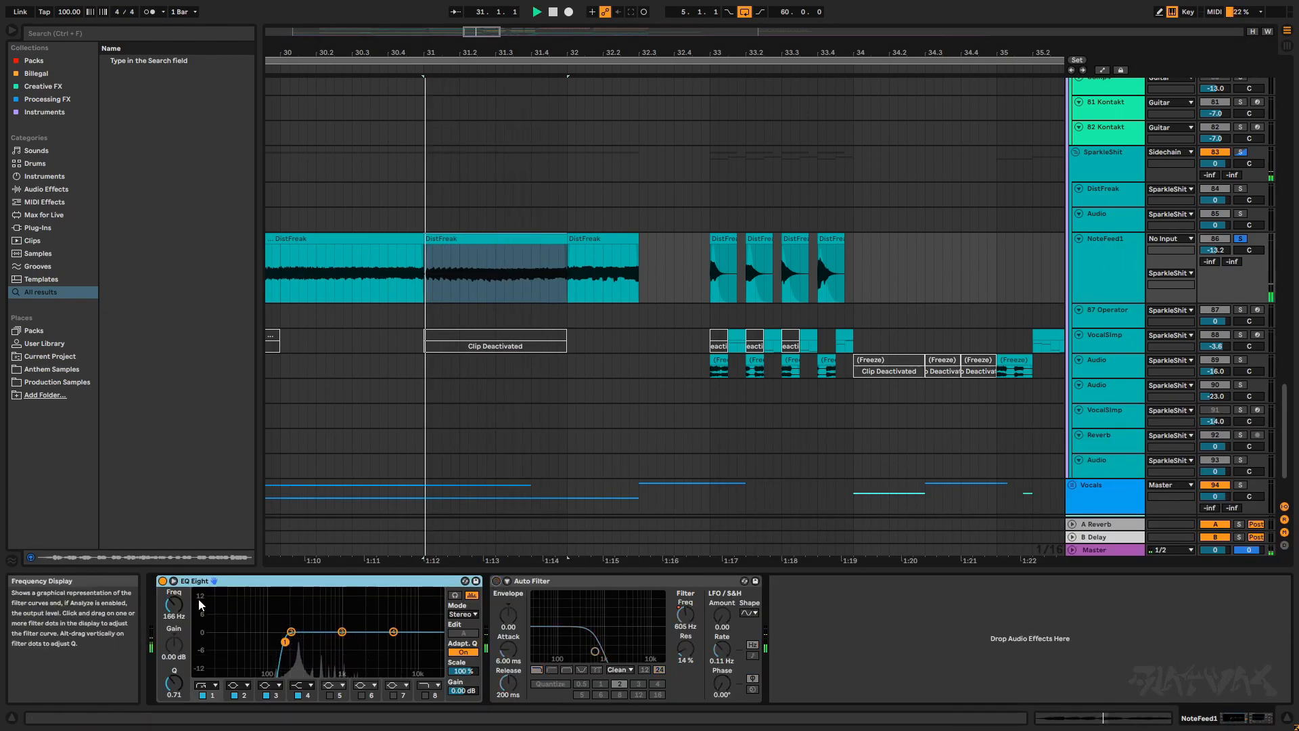
pyautogui.click(162, 581)
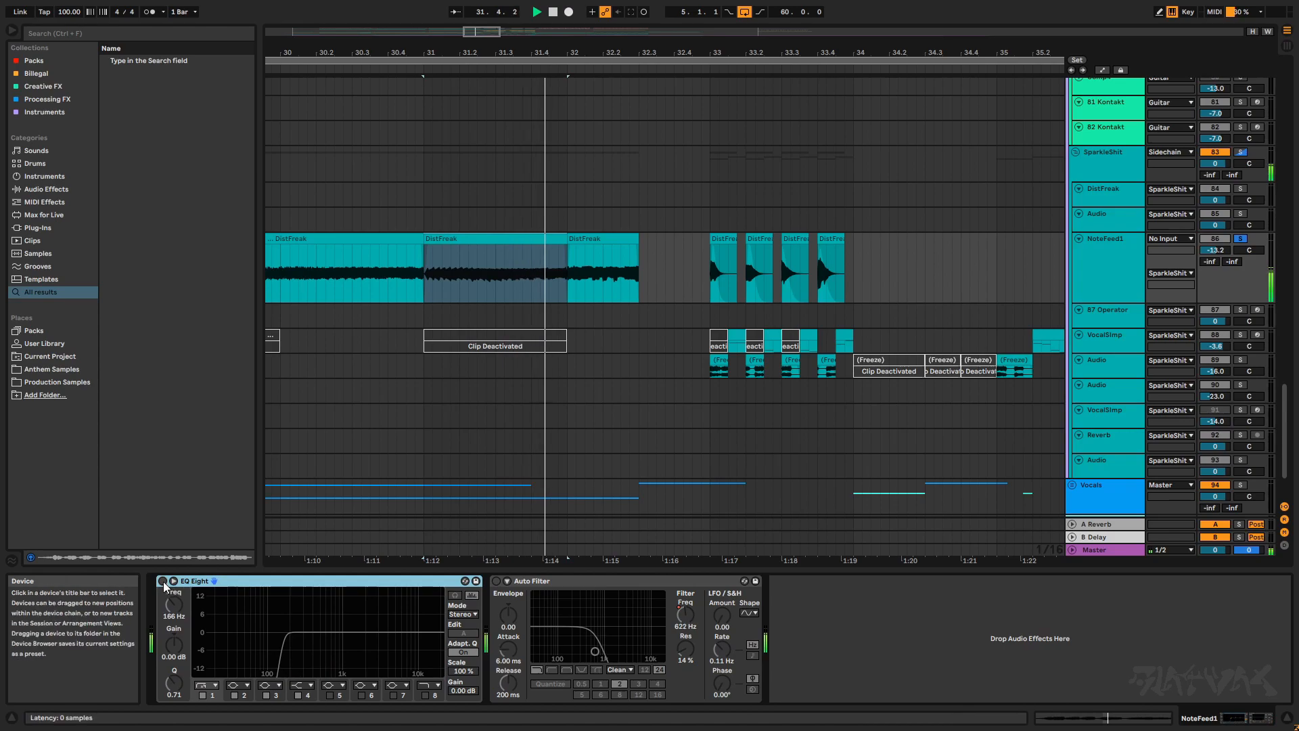
# - Play the short DistFreak clips from 33.1.1 with NoteFeed1 soloed, and unsolo the track to hear them in the full mix
pyautogui.scroll(-3, 566, 269)
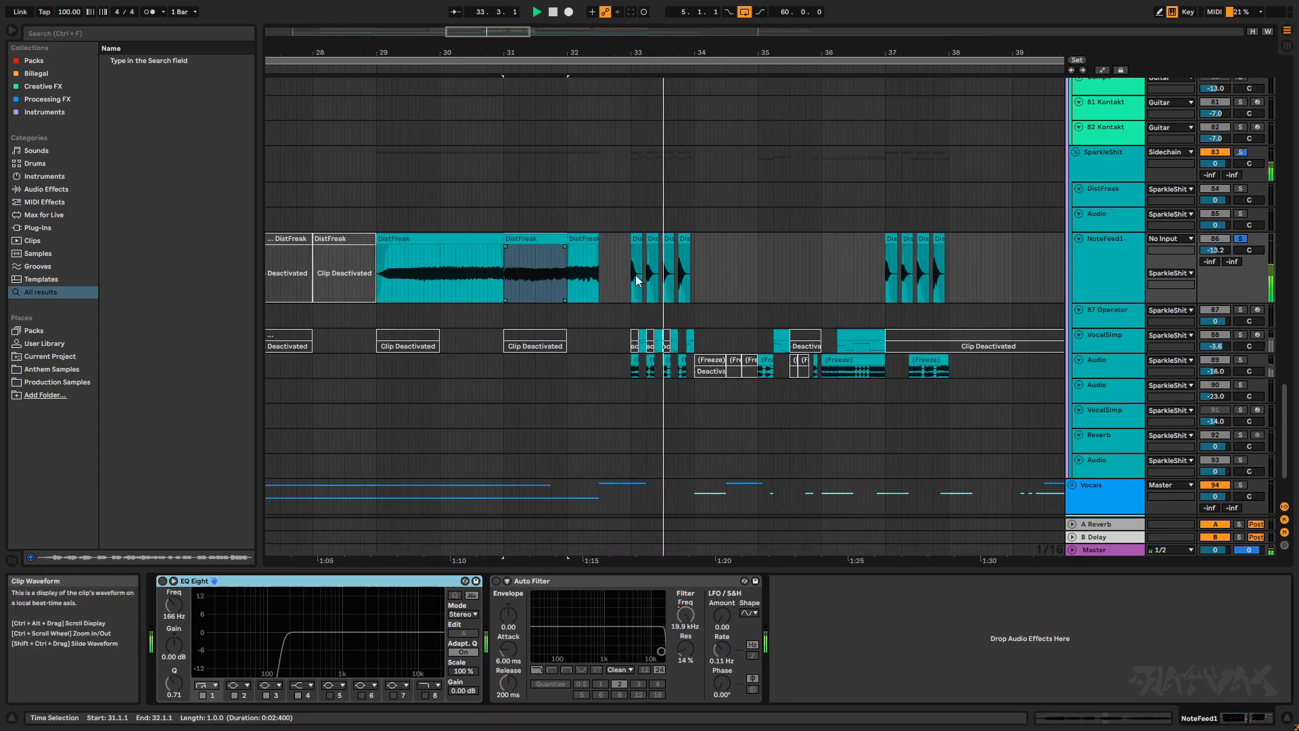
pyautogui.scroll(6, 582, 273)
pyautogui.scroll(-3, 609, 274)
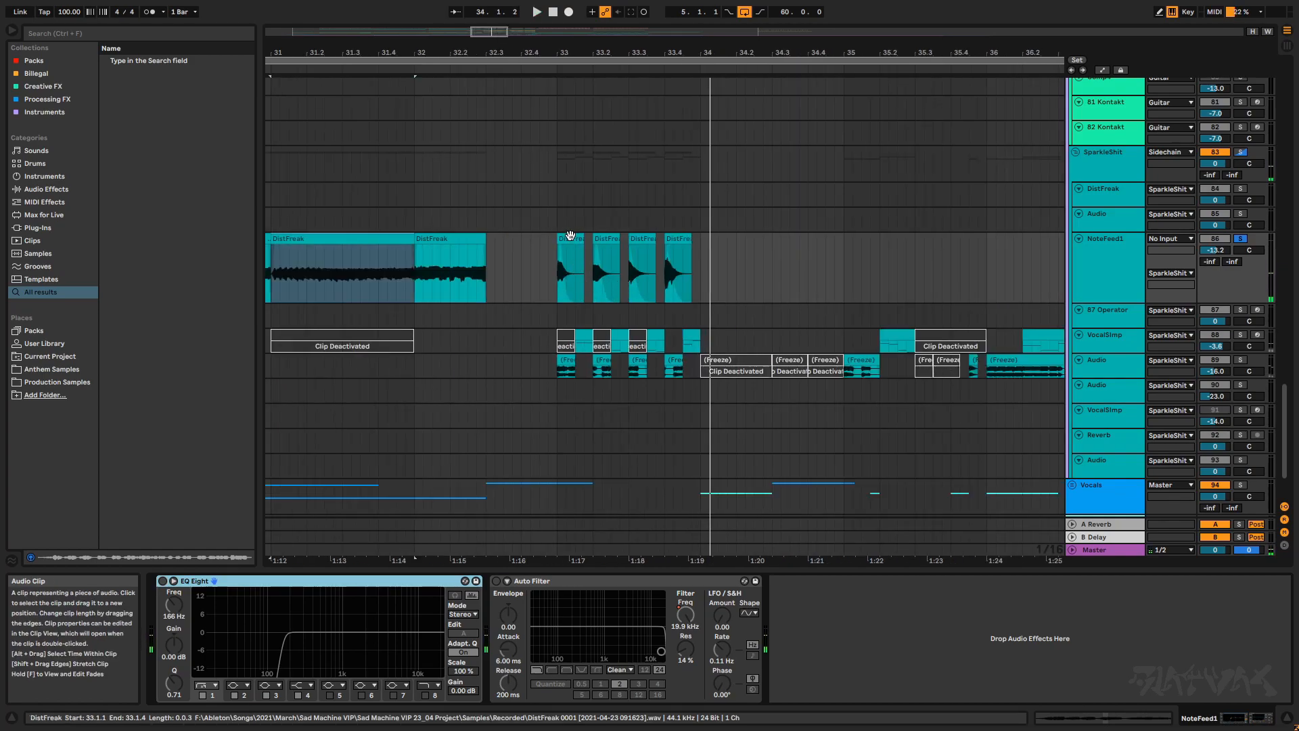
pyautogui.click(570, 235)
pyautogui.scroll(4, 568, 270)
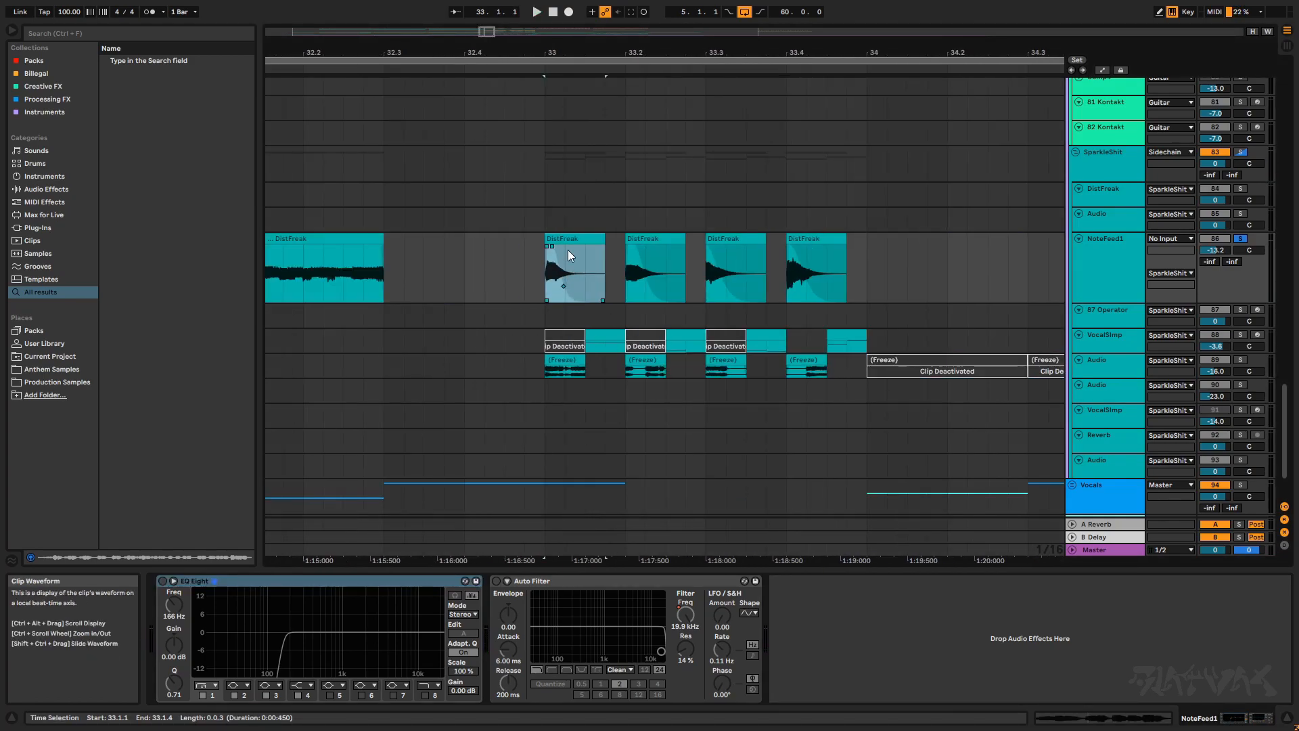
pyautogui.click(657, 238)
pyautogui.click(594, 237)
pyautogui.press('space')
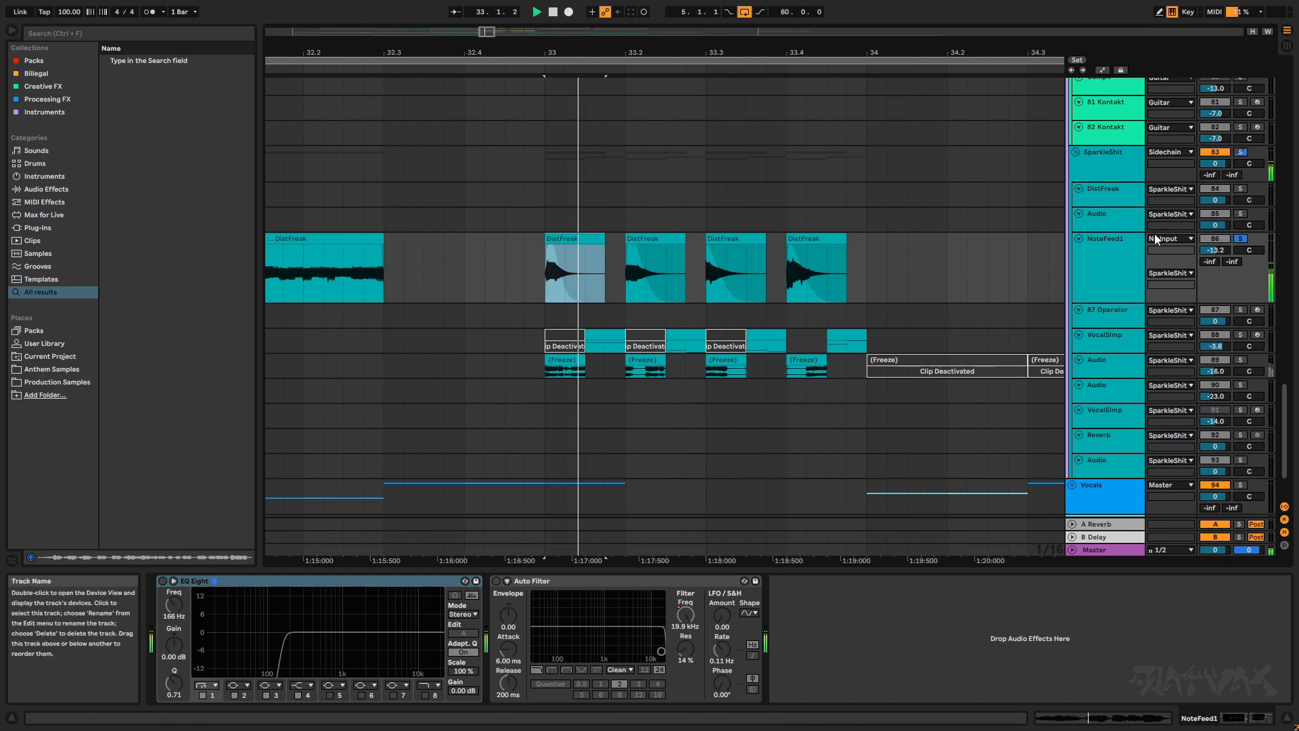
pyautogui.click(1242, 242)
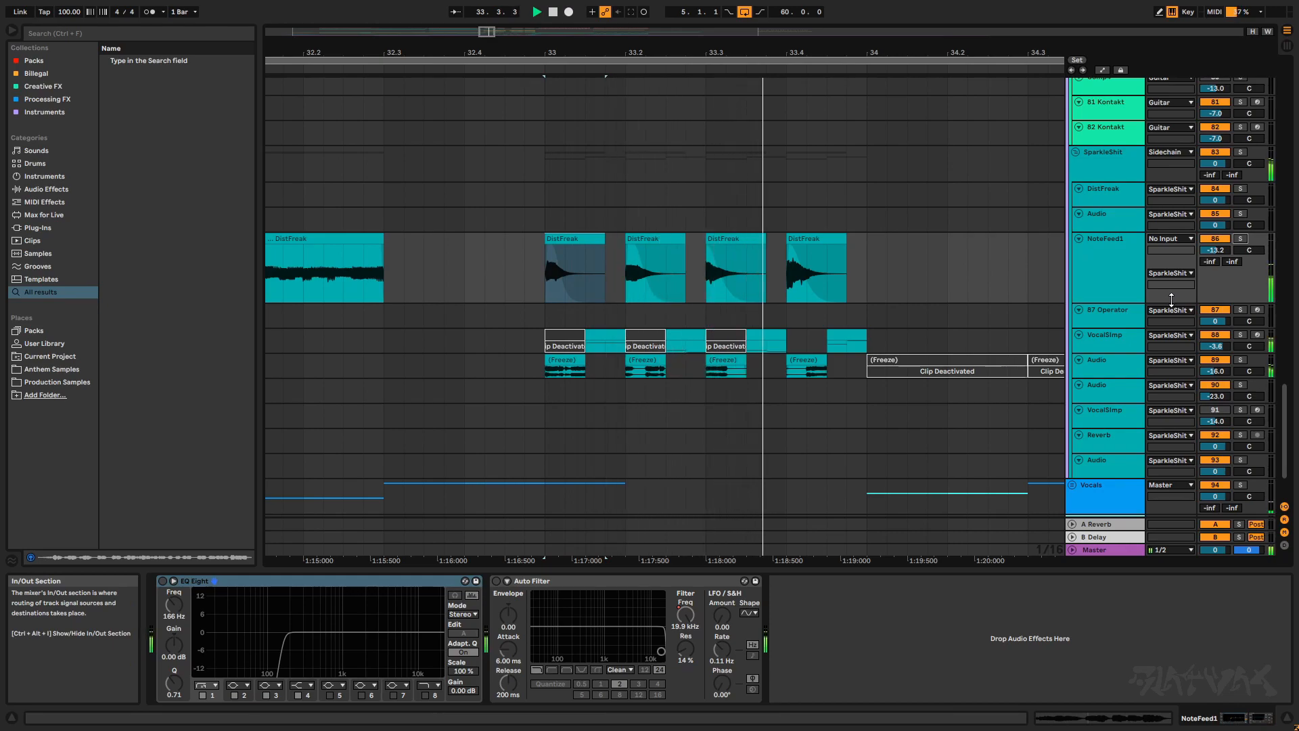
pyautogui.press('space')
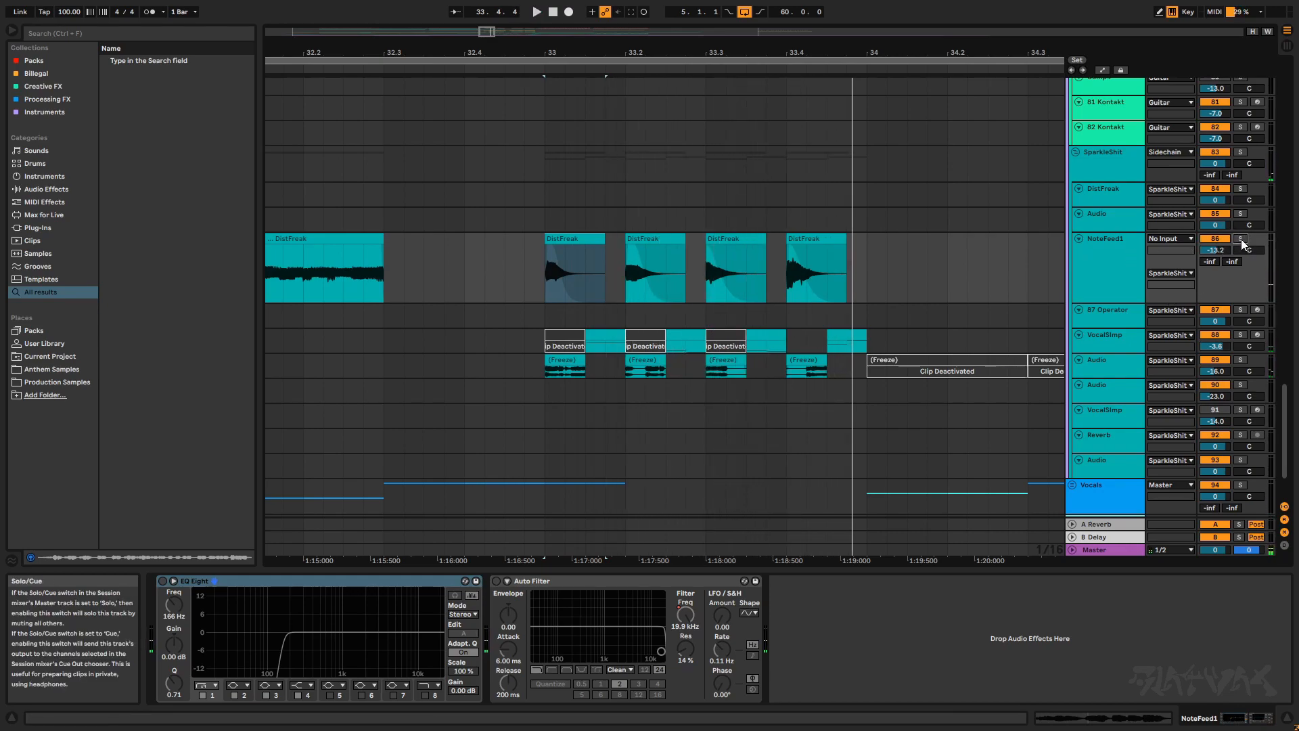
# - Audition the soloed SparkleShit group from 33.4.1 and again from 32.4.4, and unsolo it during playback
pyautogui.press('Right')
pyautogui.press('Right')
pyautogui.press('Right')
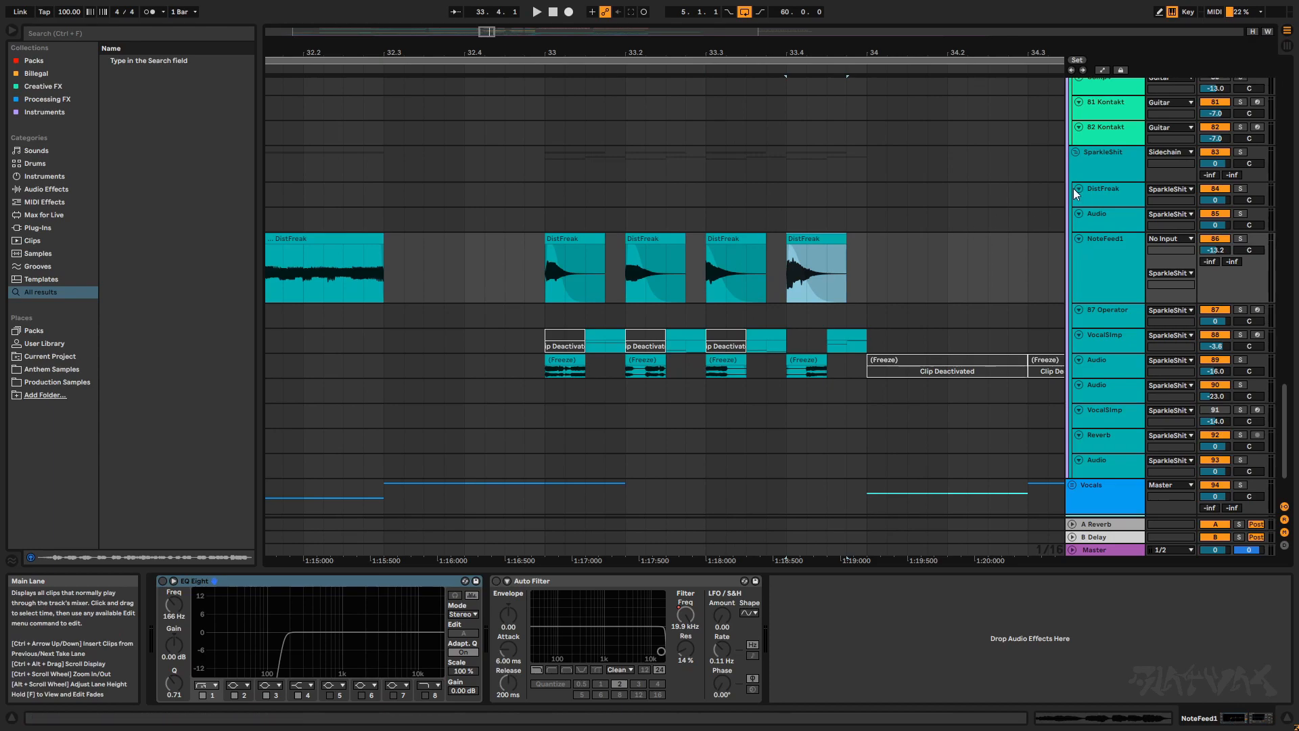
pyautogui.click(1239, 152)
pyautogui.press('space')
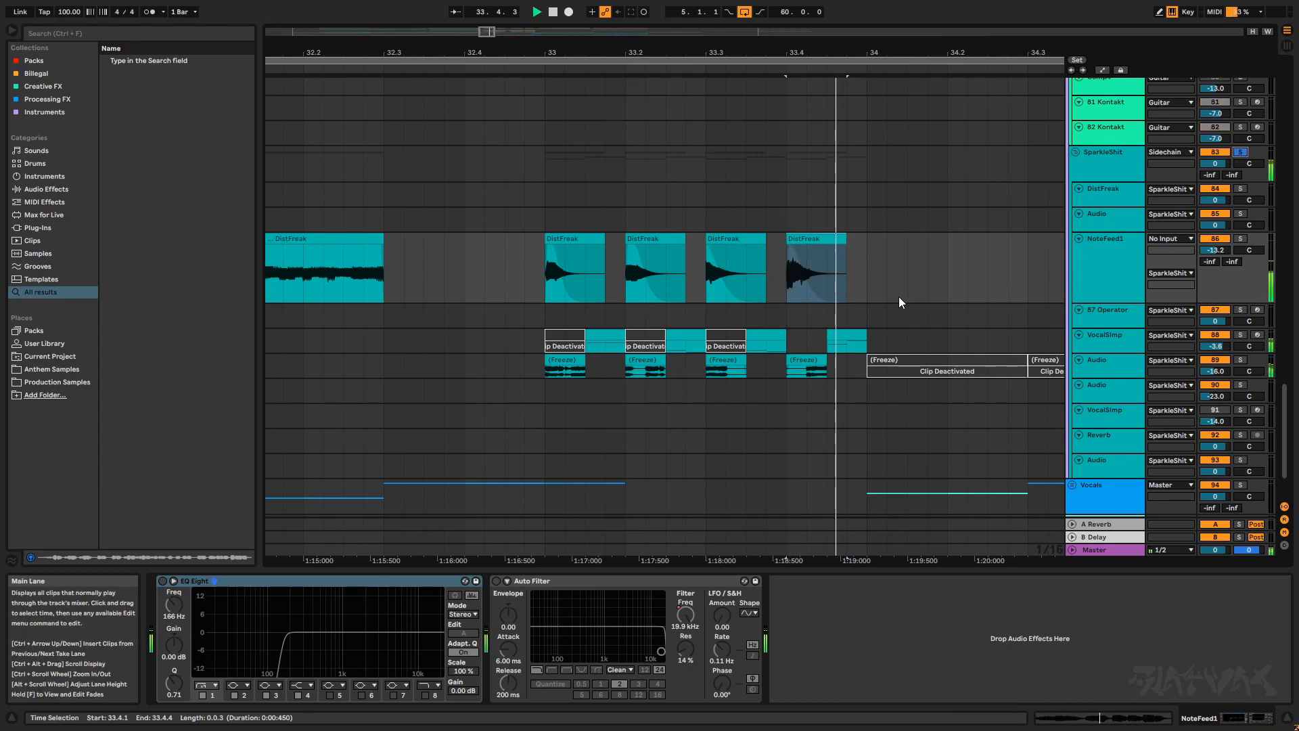
pyautogui.click(525, 316)
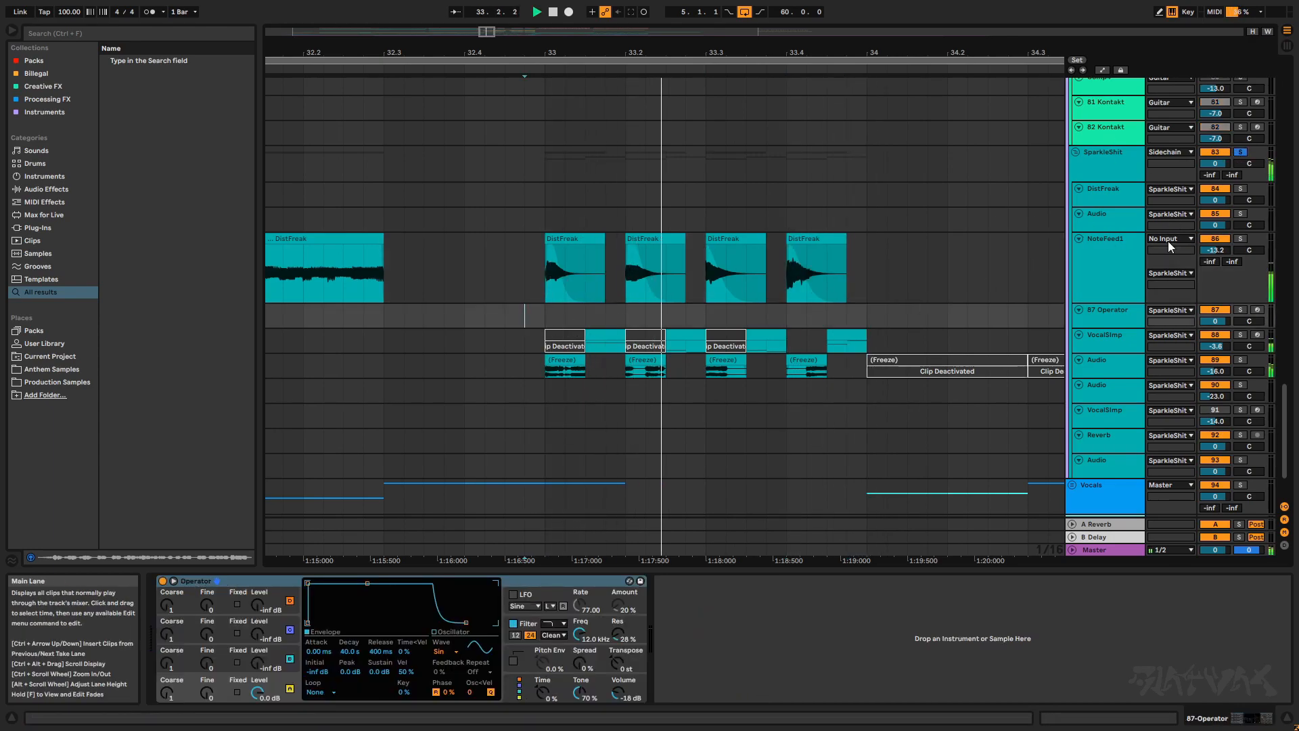
pyautogui.click(1242, 153)
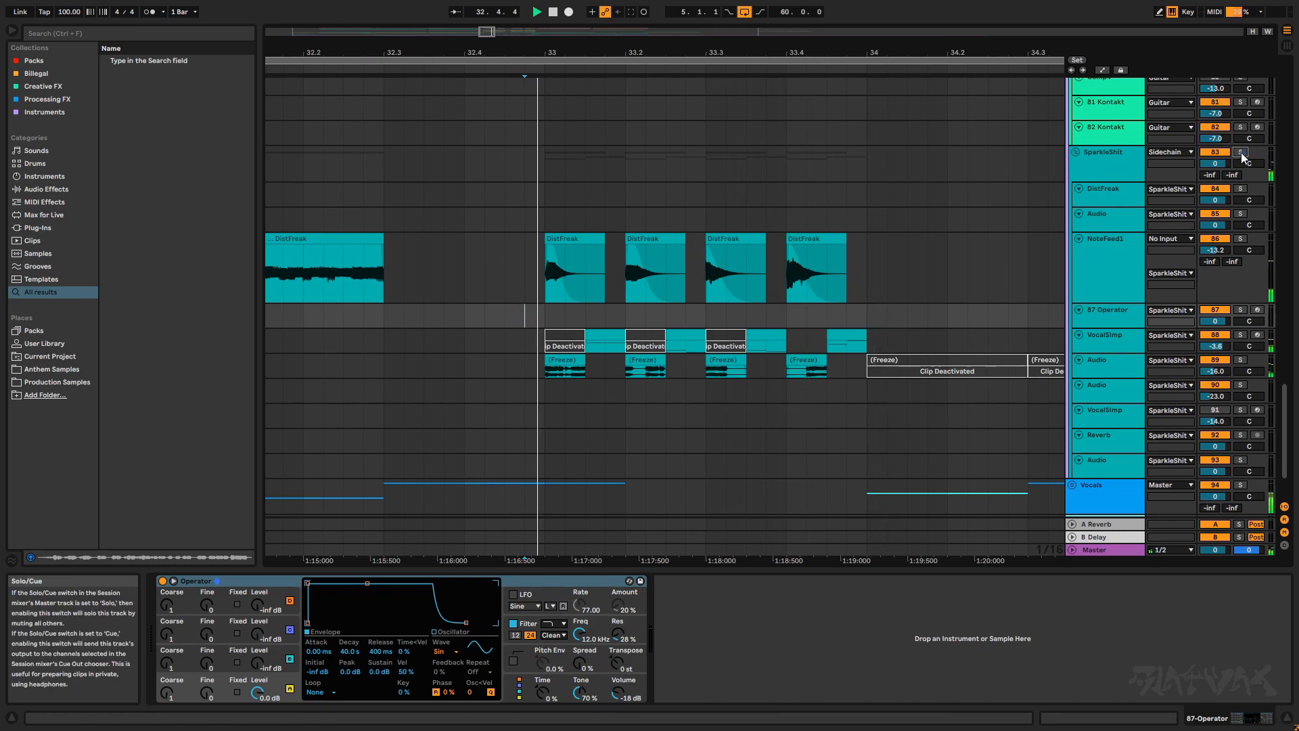
# - Stop playback and reactivate EQ Eight and Auto Filter on the NoteFeed1 track
pyautogui.scroll(-5, 840, 342)
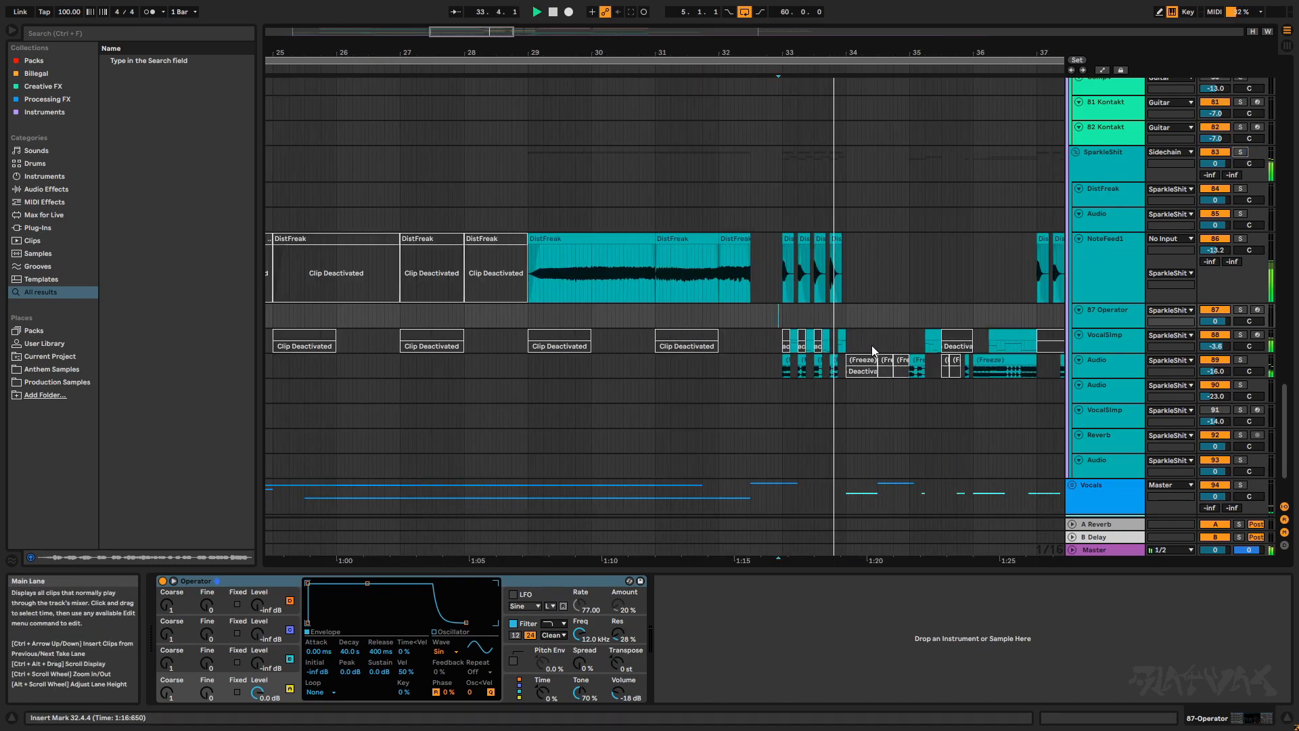
pyautogui.scroll(4, 676, 288)
pyautogui.click(1109, 270)
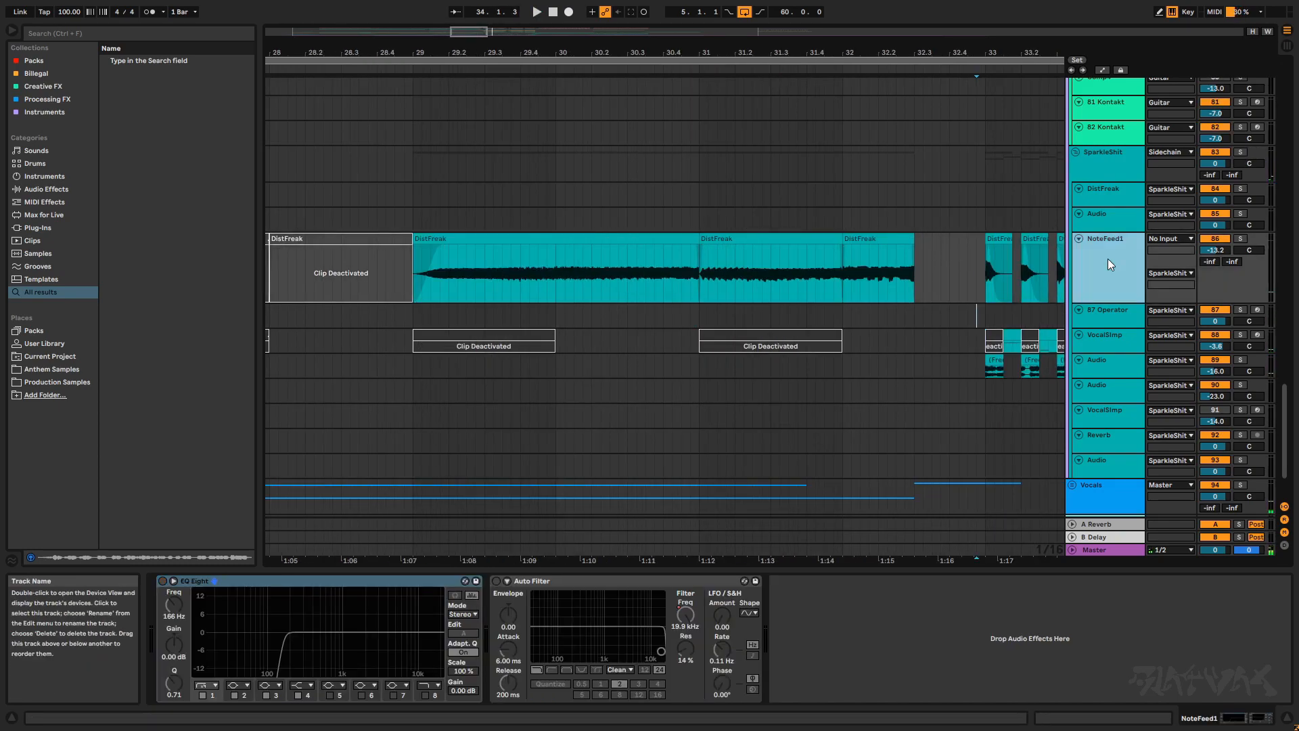
pyautogui.click(163, 581)
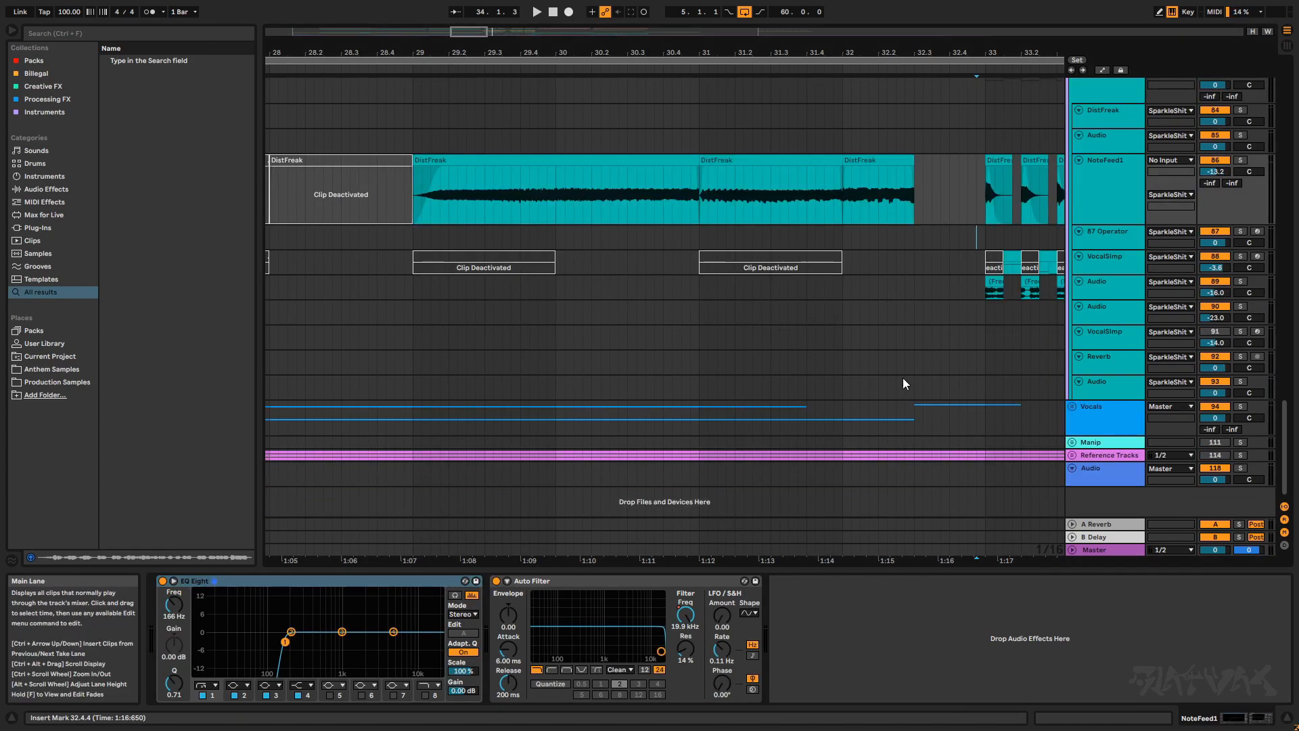
# - Play from 32.1.1 and briefly solo NoteFeed1 to compare the feedback guitar alone with the full mix
pyautogui.click(843, 318)
pyautogui.press('space')
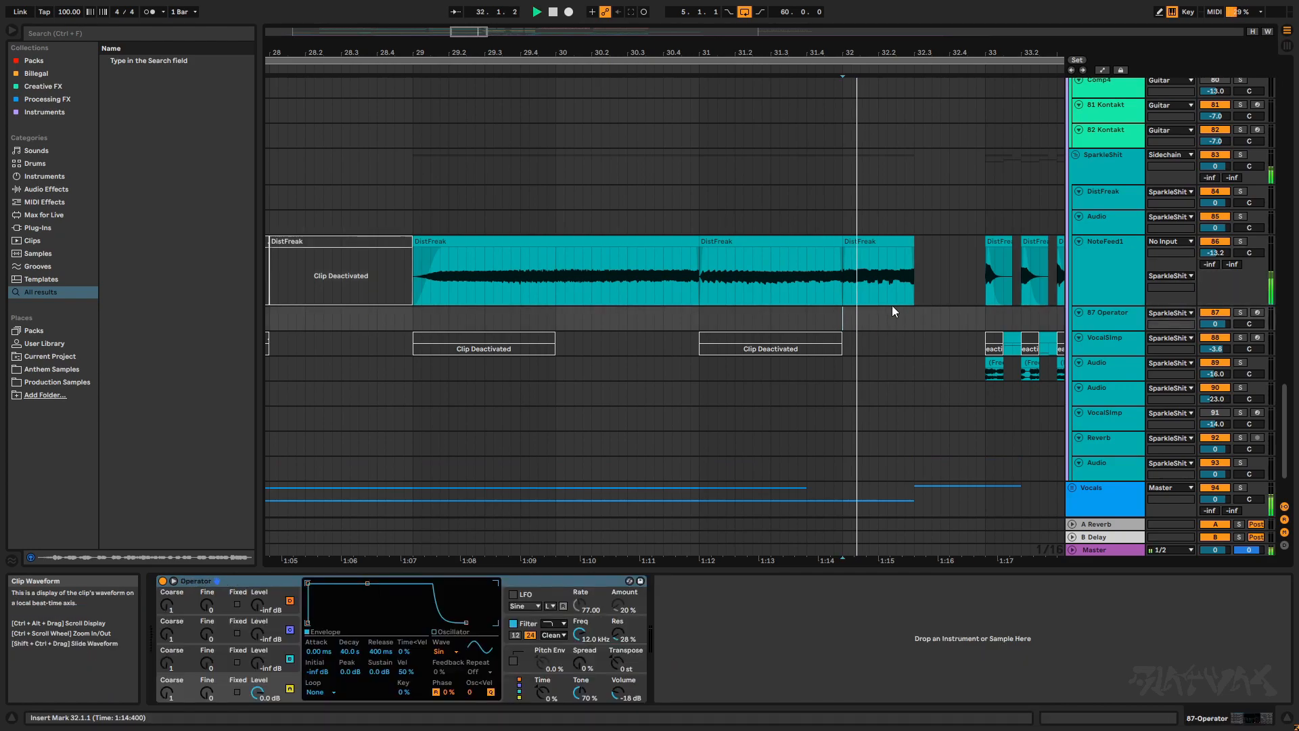
pyautogui.click(1241, 241)
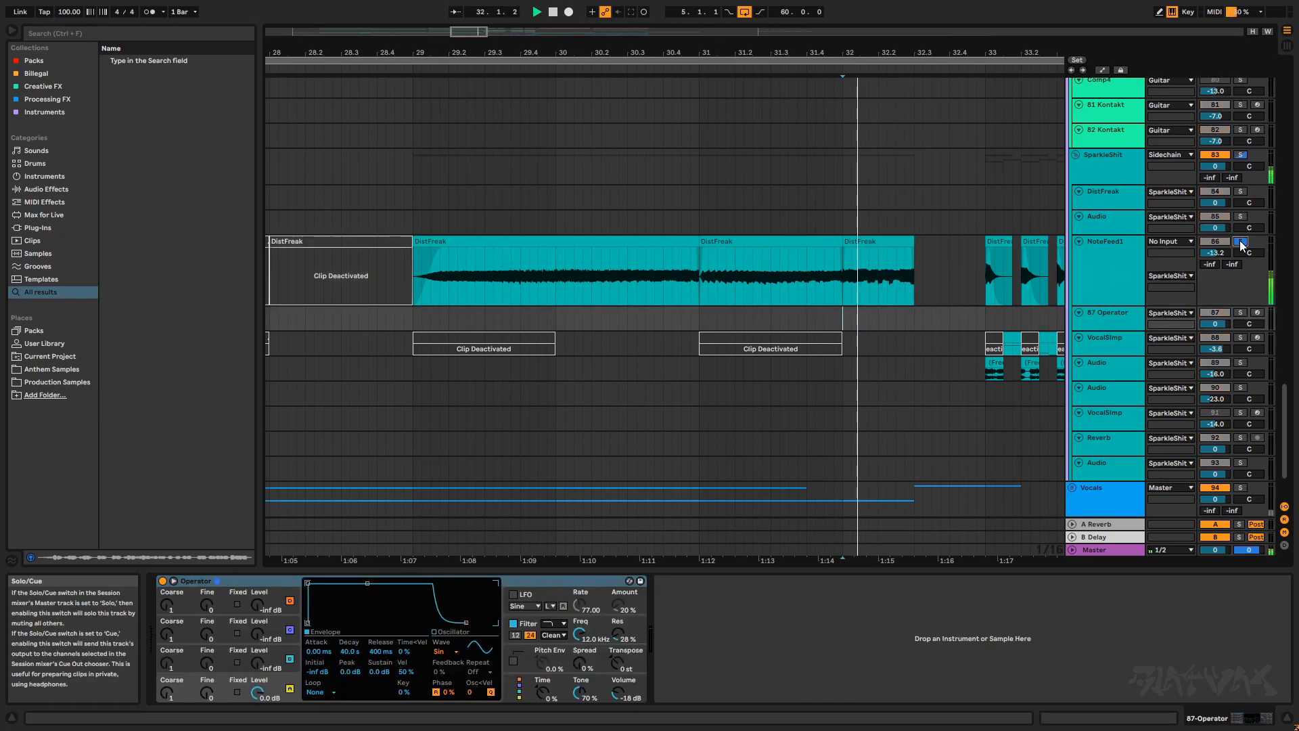
pyautogui.click(1241, 242)
pyautogui.press('space')
# - Examine the frozen clips on audio track 89 around bar 33, placing the insert mark at 33.1.1 and at 32.1.4
pyautogui.scroll(-5, 709, 385)
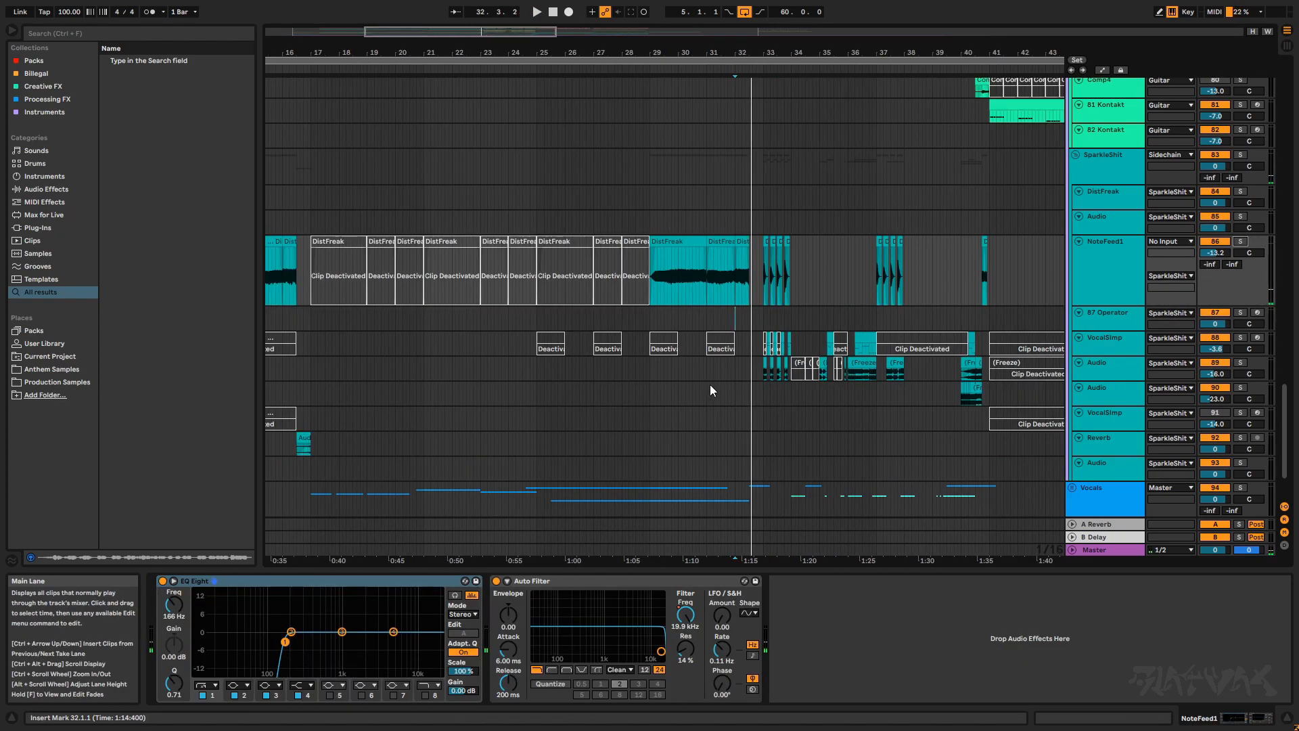
pyautogui.scroll(5, 661, 387)
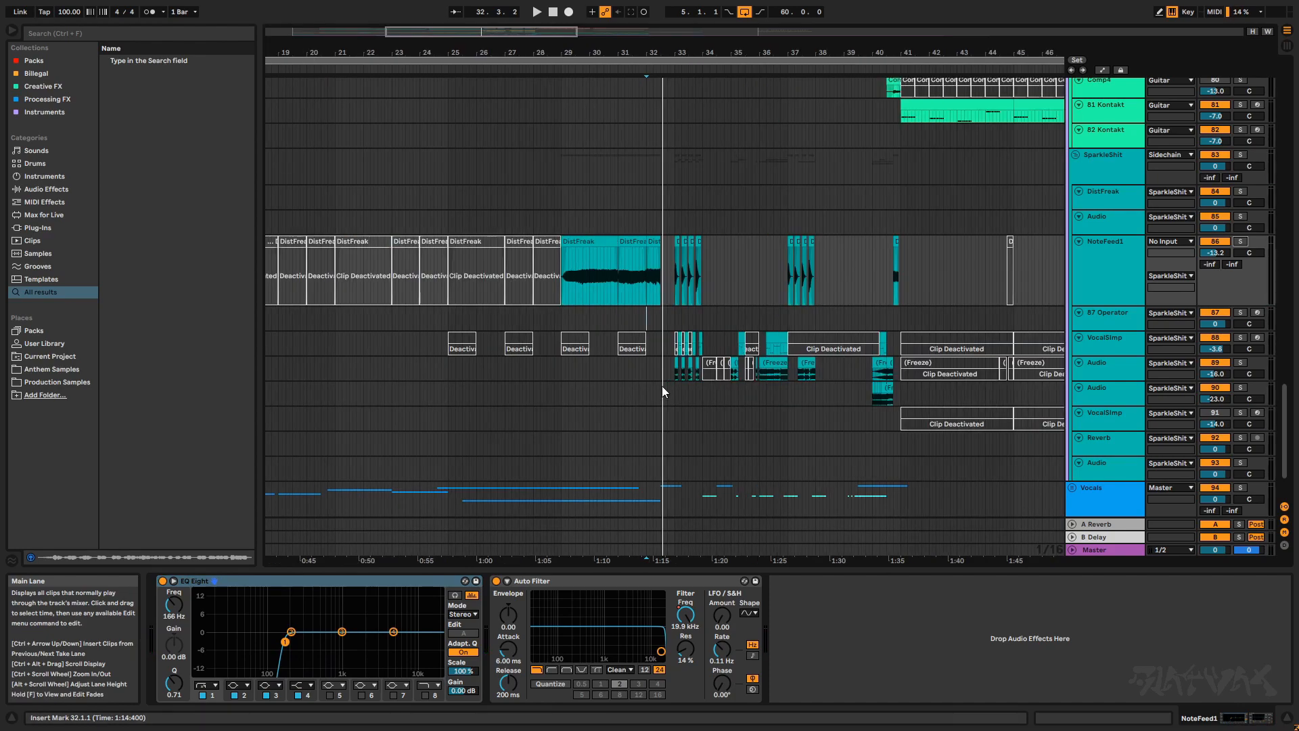
pyautogui.click(696, 393)
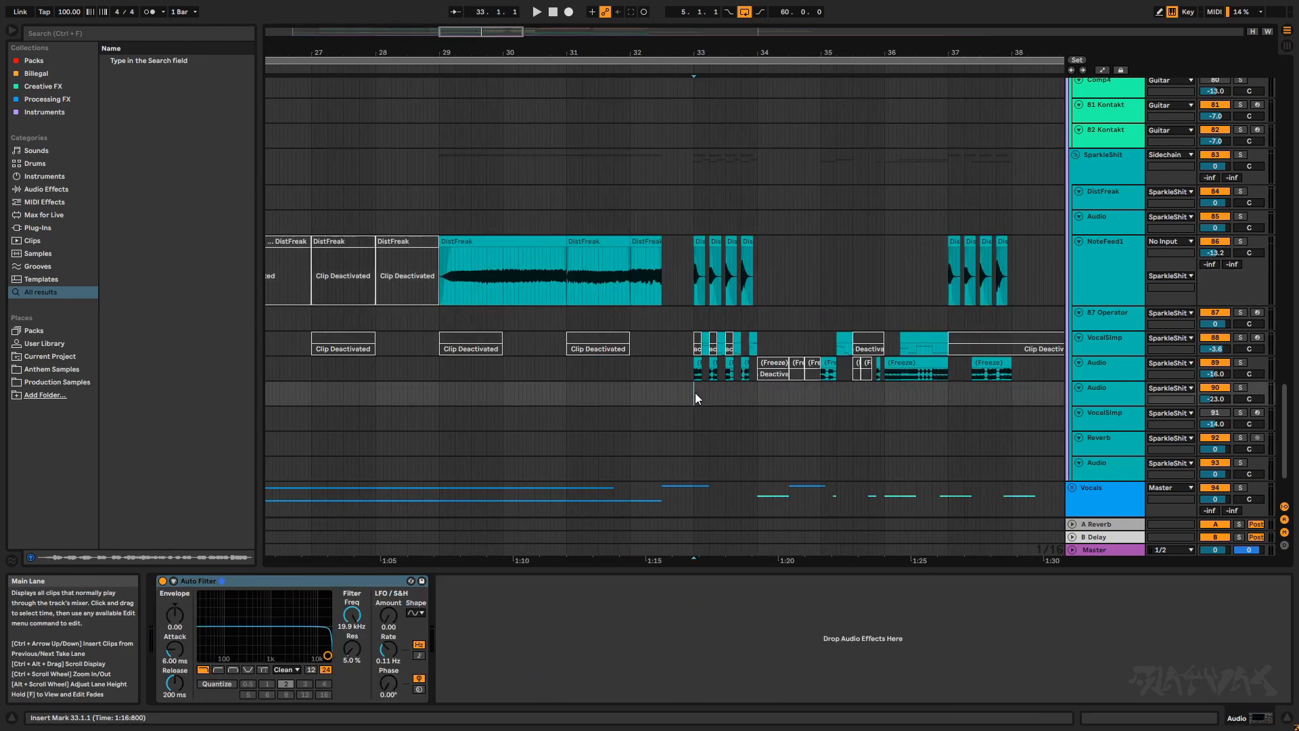
pyautogui.scroll(4, 708, 395)
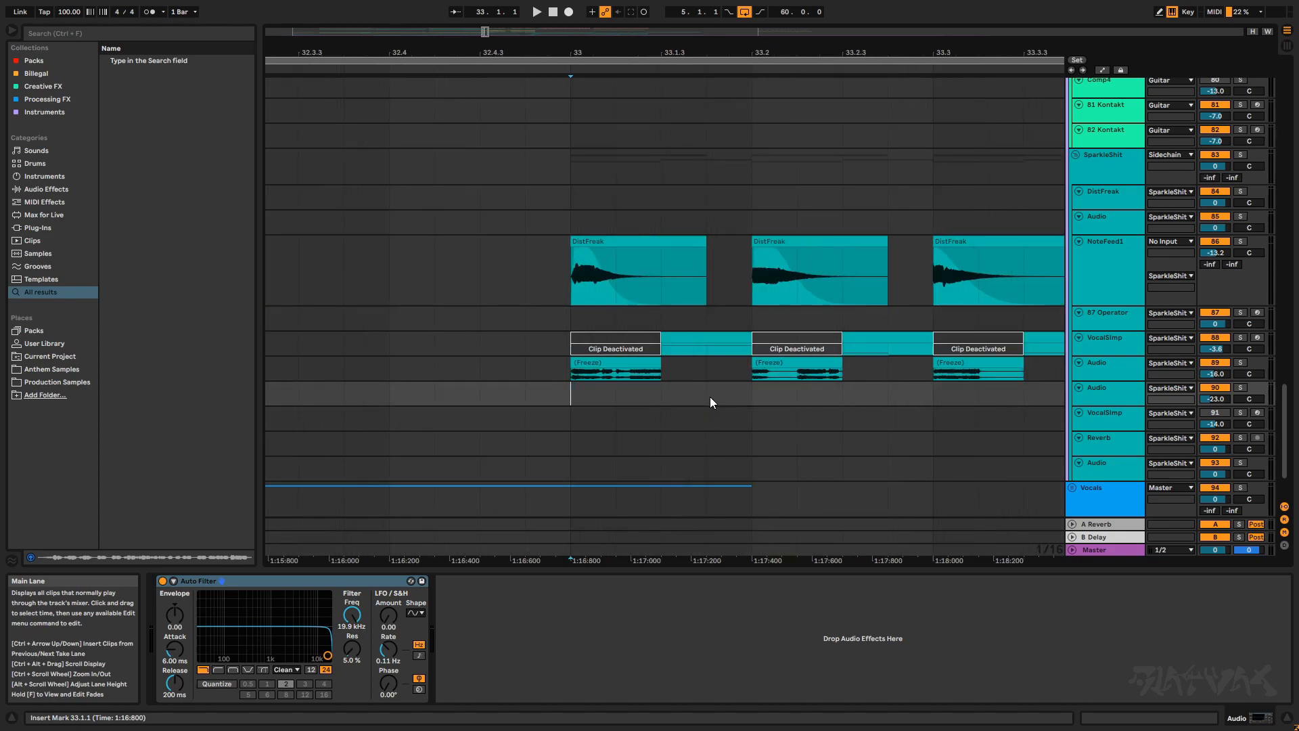
pyautogui.scroll(-7, 711, 397)
pyautogui.click(674, 379)
pyautogui.scroll(4, 489, 383)
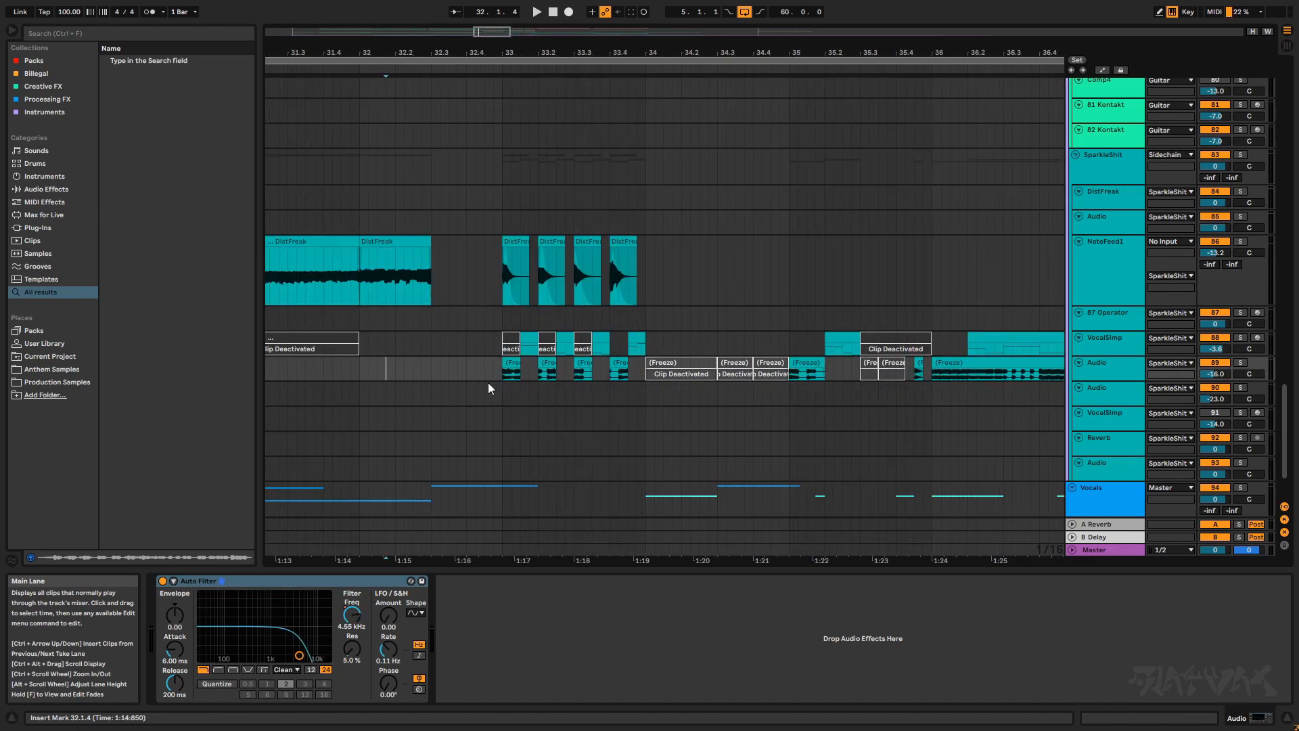